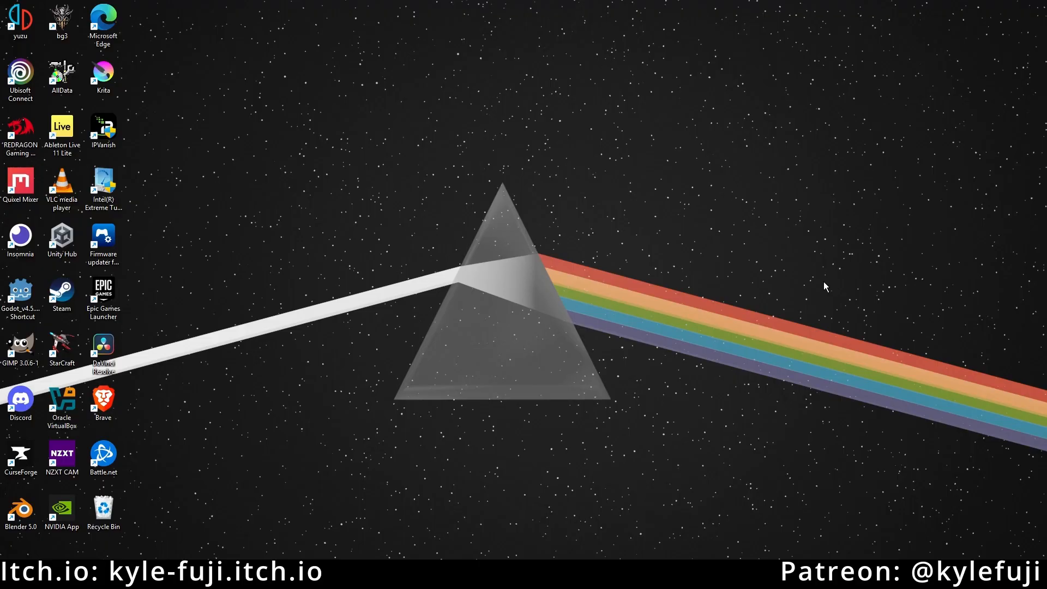
# Switch to the Godot editor with the Blender Assets project open.
pyautogui.click(557, 333)
pyautogui.moveTo(657, 577)
pyautogui.click(657, 577)
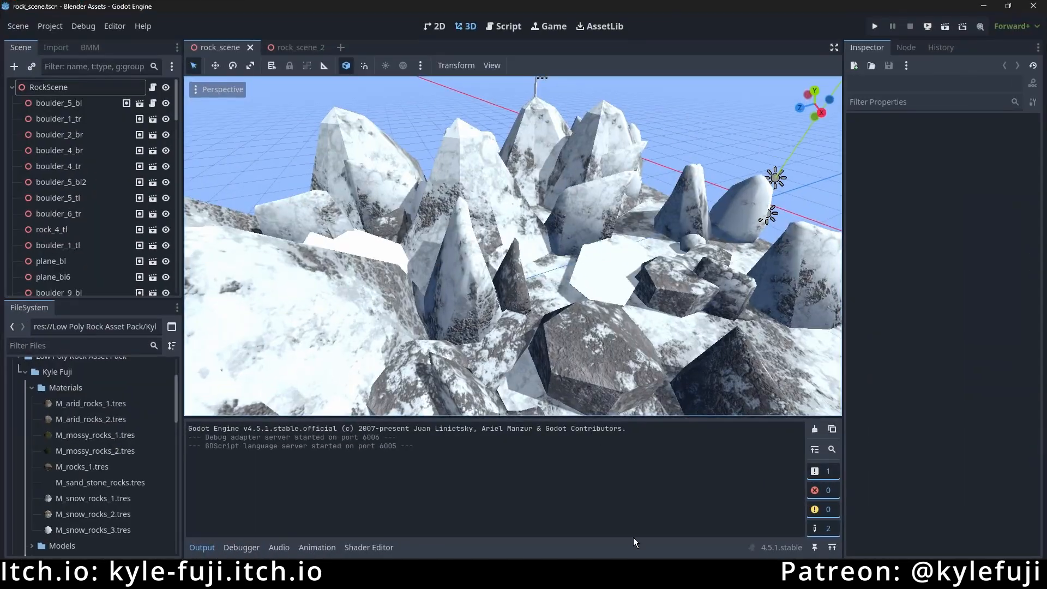
# Examine the snow-covered boulders and dark rocks of rock_scene in the 3D view, from close up and from above.
pyautogui.moveTo(639, 222)
pyautogui.mouseDown()
pyautogui.moveTo(486, 304)
pyautogui.moveTo(540, 246)
pyautogui.moveTo(654, 180)
pyautogui.moveTo(651, 203)
pyautogui.moveTo(633, 180)
pyautogui.moveTo(639, 222)
pyautogui.mouseUp()
pyautogui.press('w')
pyautogui.moveTo(639, 147)
pyautogui.mouseDown()
pyautogui.moveTo(654, 245)
pyautogui.moveTo(615, 166)
pyautogui.moveTo(551, 182)
pyautogui.moveTo(518, 234)
pyautogui.moveTo(583, 174)
pyautogui.moveTo(643, 147)
pyautogui.mouseUp()
pyautogui.press('d')
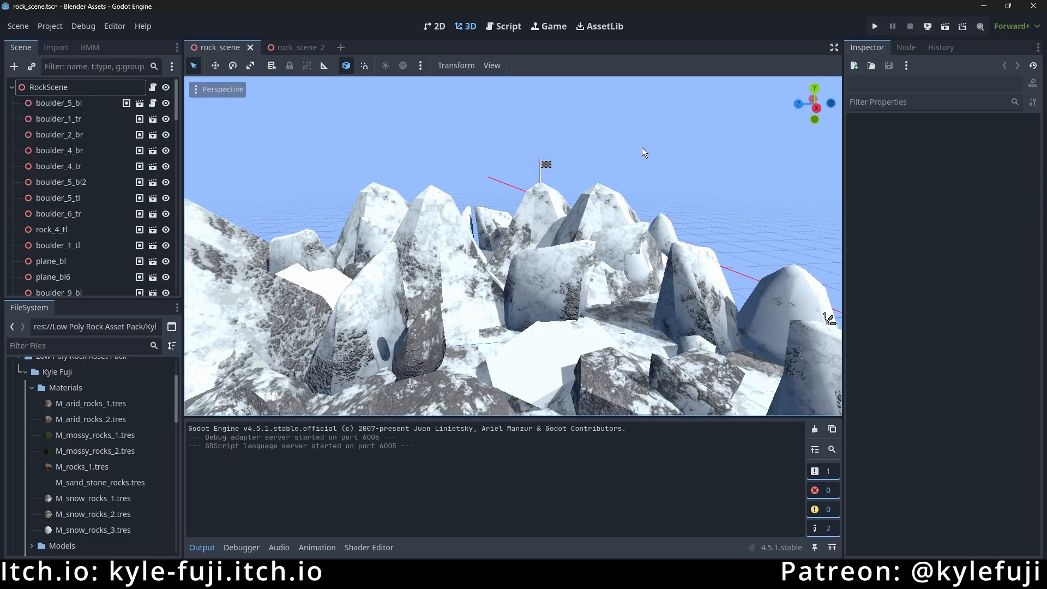
pyautogui.moveTo(642, 148); pyautogui.dragTo(614, 284)
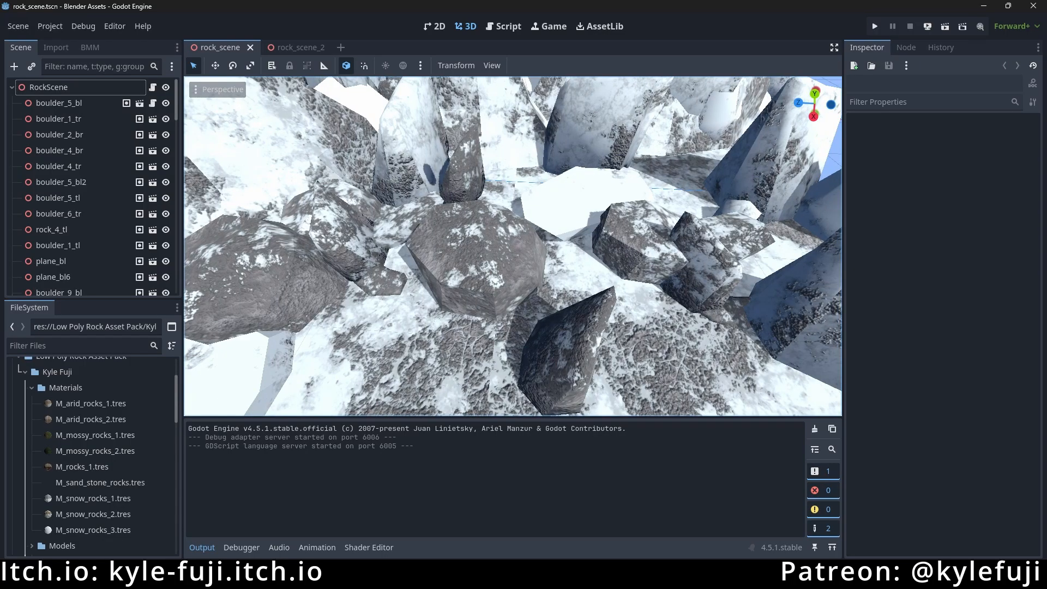
pyautogui.moveTo(513, 245); pyautogui.dragTo(654, 218)
pyautogui.moveTo(590, 188); pyautogui.dragTo(626, 235)
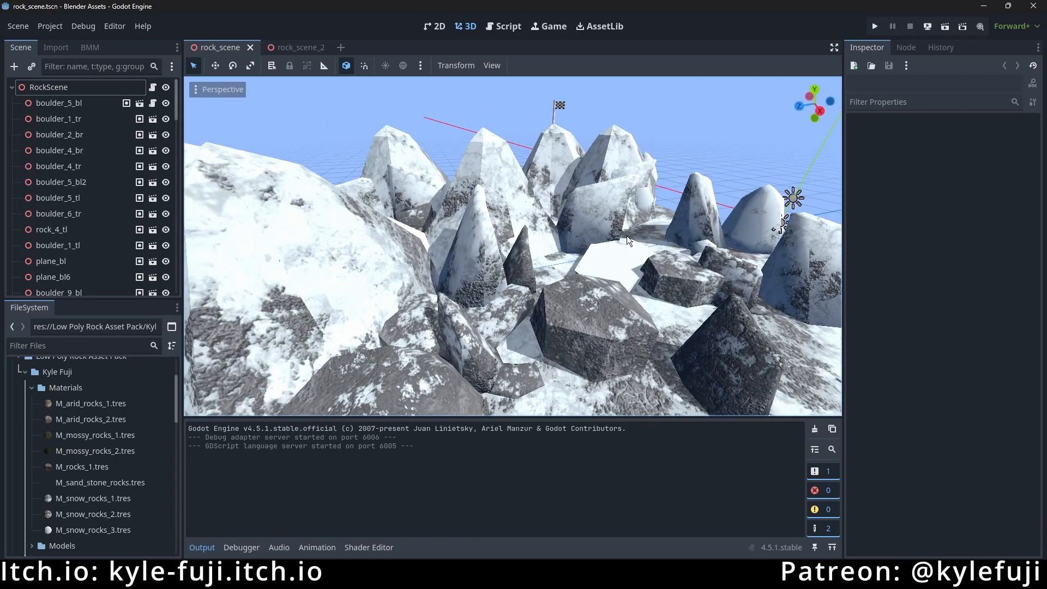
# Run the project and climb over the mossy boulders in first person, heading for the peak with the checkered flag.
pyautogui.click(874, 27)
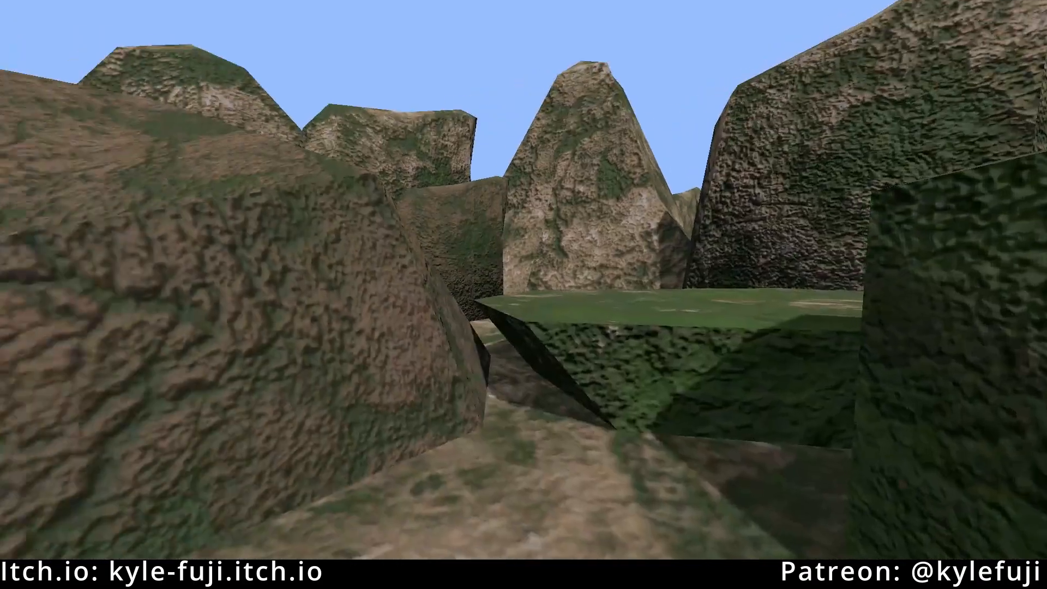
pyautogui.press('w')
pyautogui.press('space')
pyautogui.press('space')
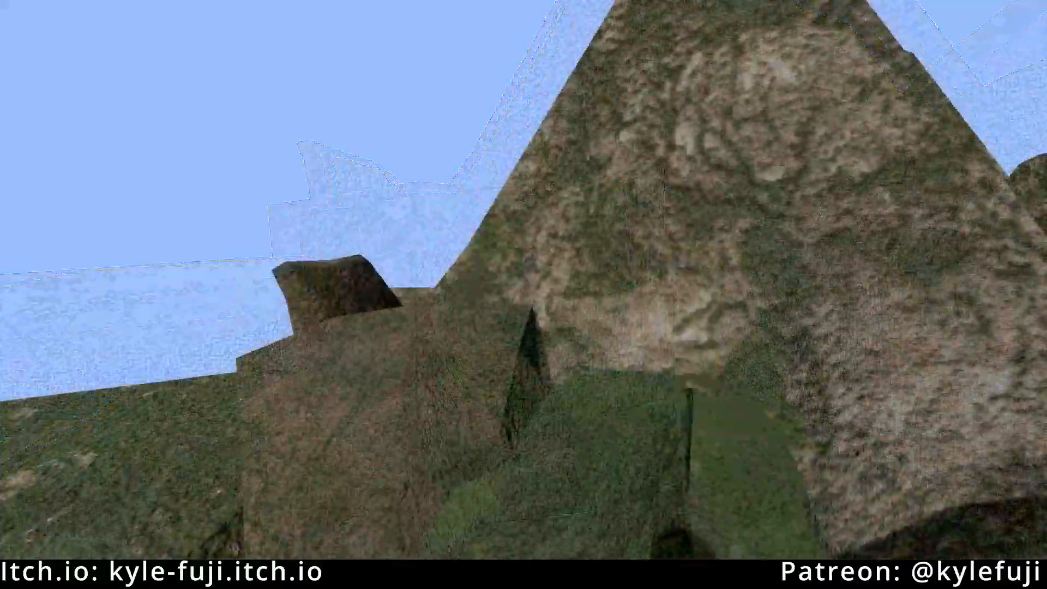
pyautogui.press('space')
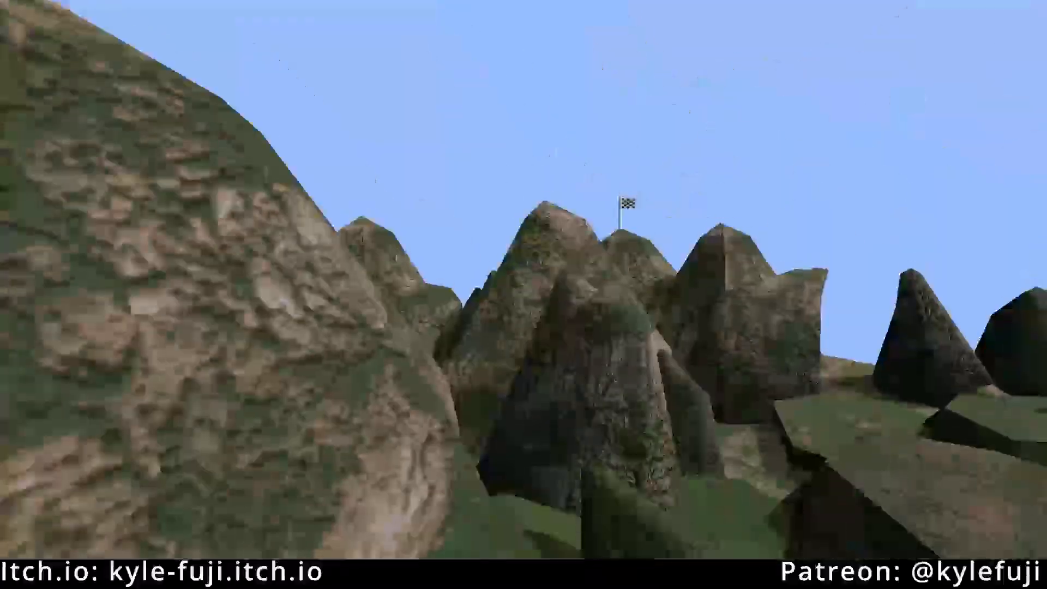
pyautogui.press('w')
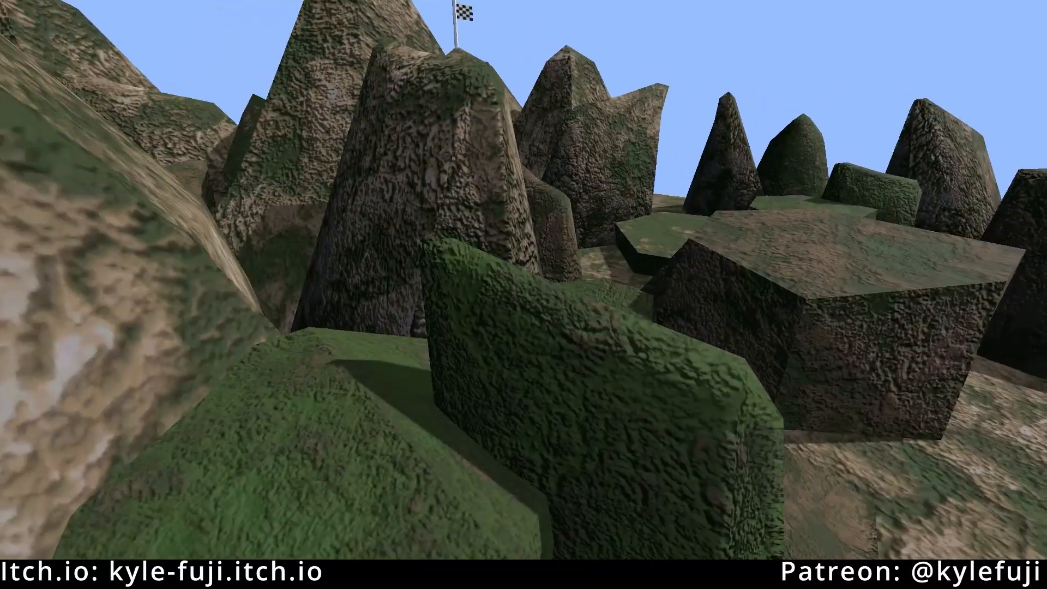
pyautogui.press('d')
pyautogui.press('w')
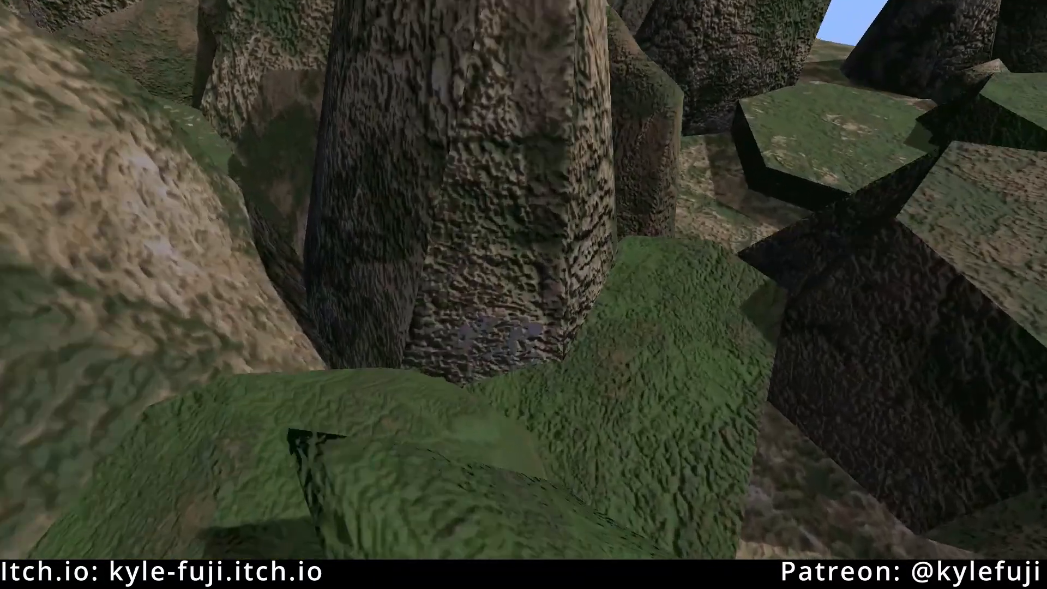
pyautogui.press('space')
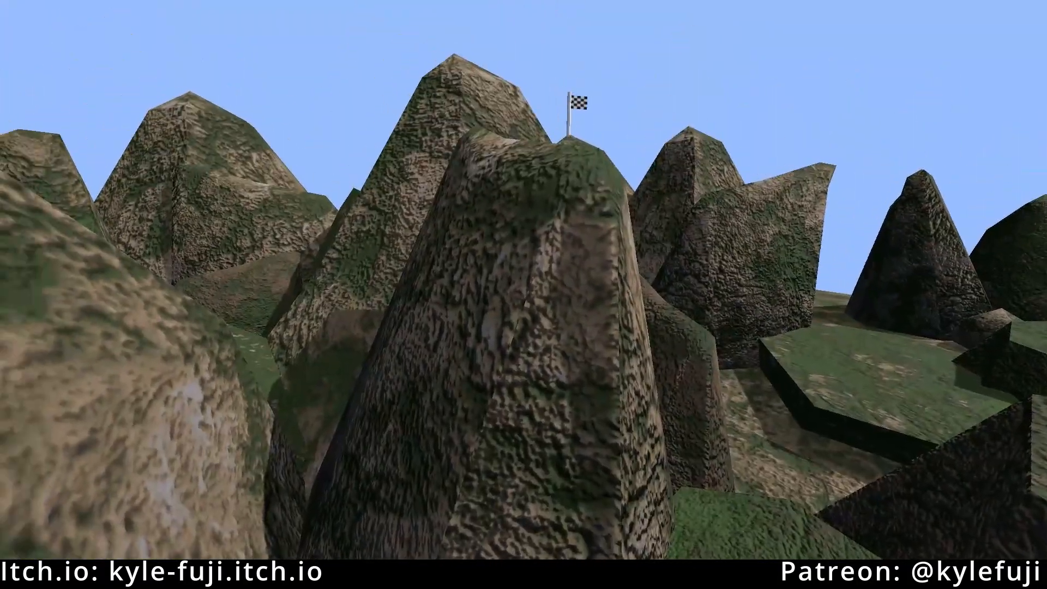
pyautogui.press('w')
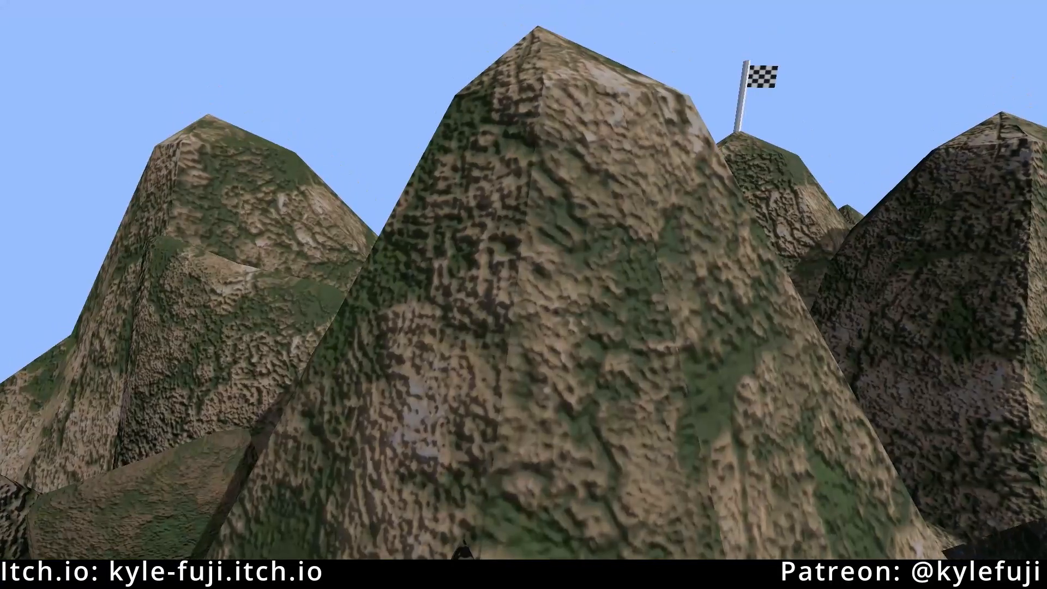
pyautogui.press('w')
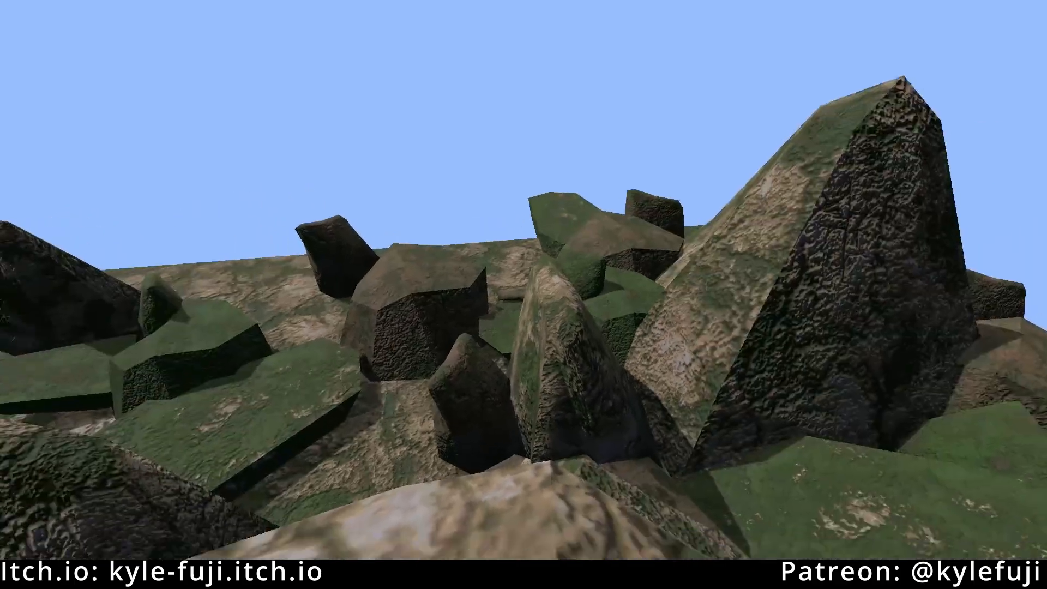
# Explore the flat mossy rocks near the edge of the running level, and stop the project.
pyautogui.press('w')
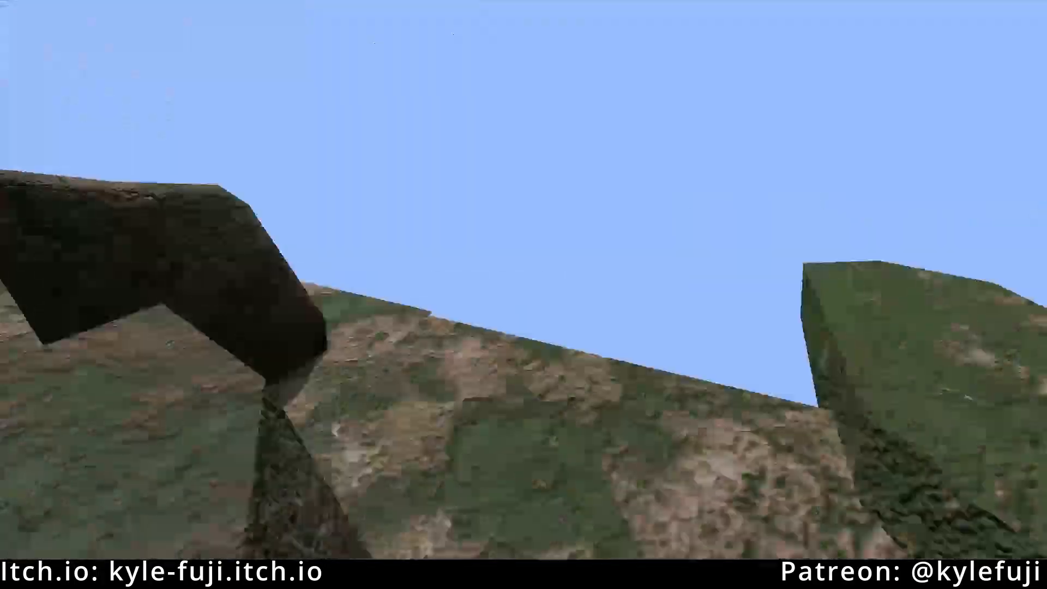
pyautogui.press('w')
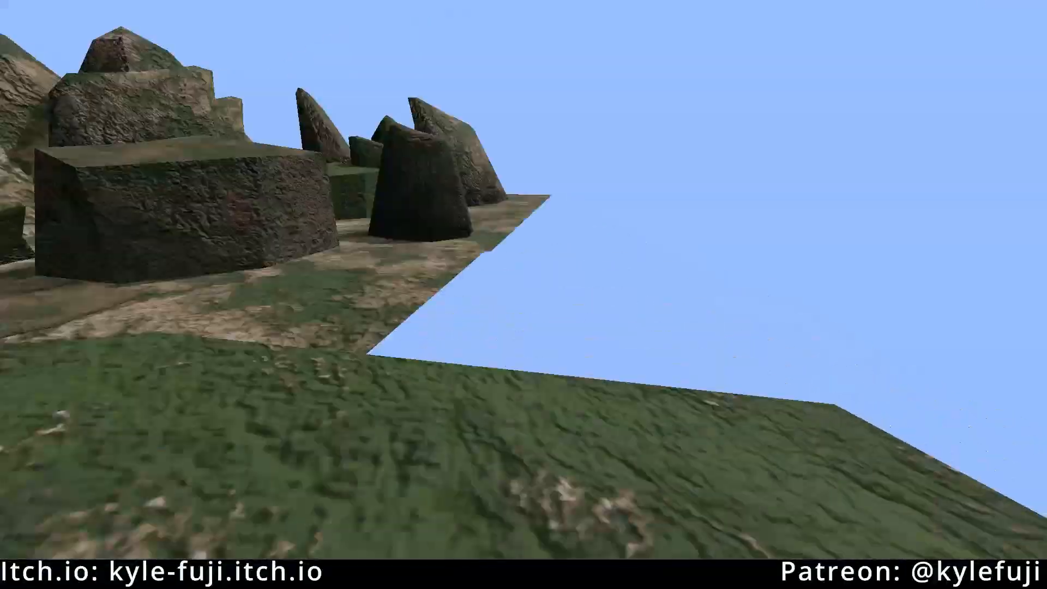
pyautogui.press('w')
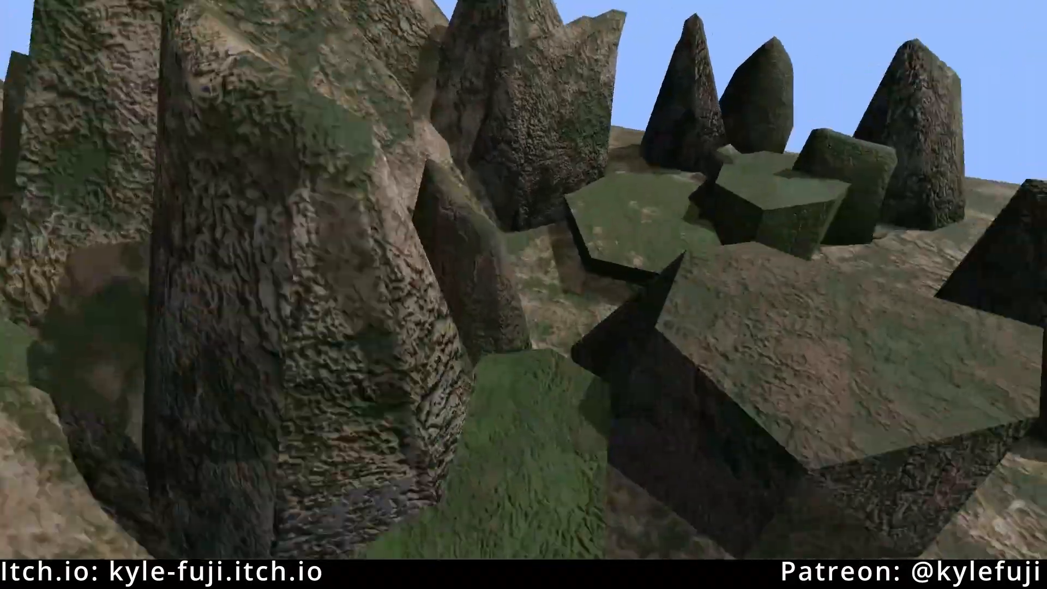
pyautogui.press('w')
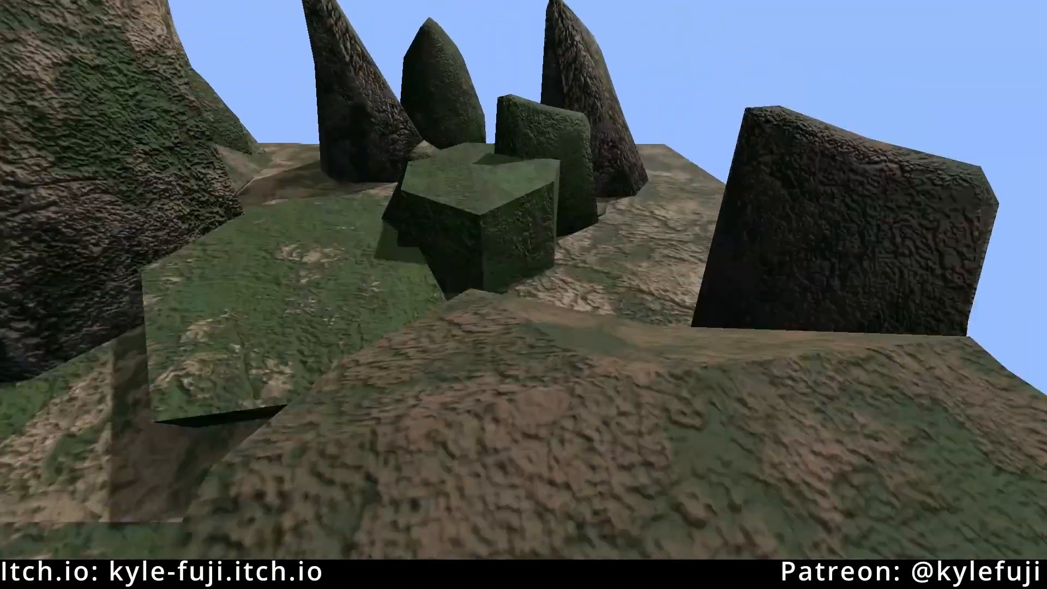
pyautogui.press('w')
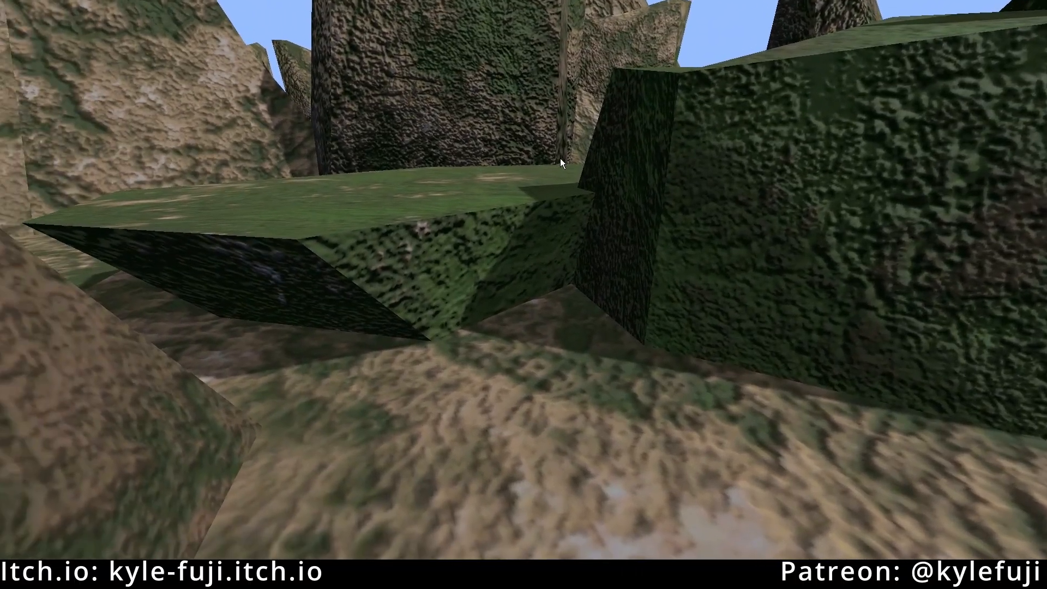
pyautogui.press('F8')
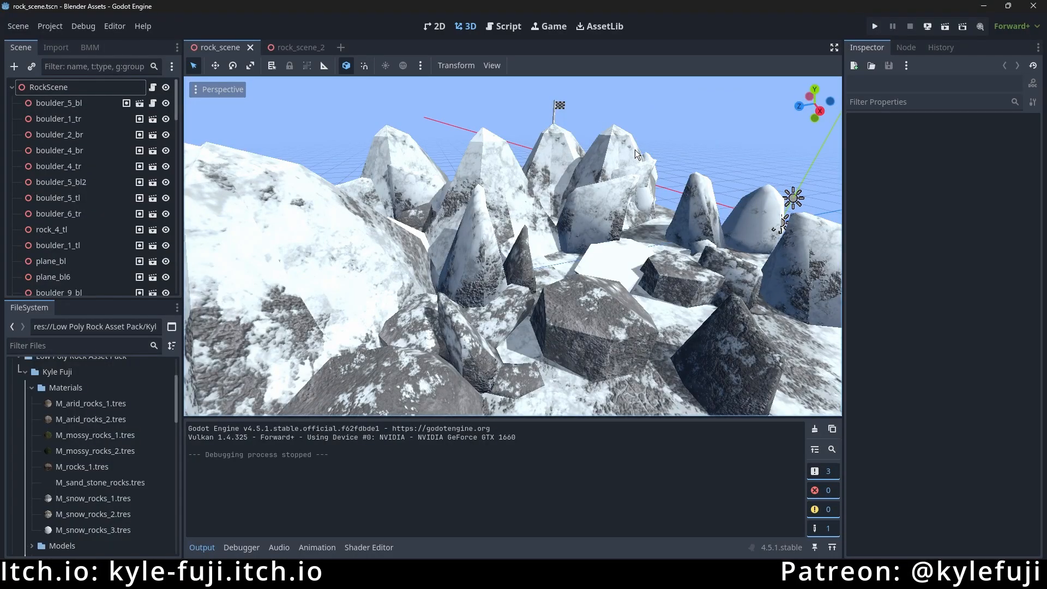
# Fly through the snowy rock_scene in the editor to inspect the peaks near the flag and the outer edge.
pyautogui.rightClick(678, 167)
pyautogui.press('s')
pyautogui.press('w')
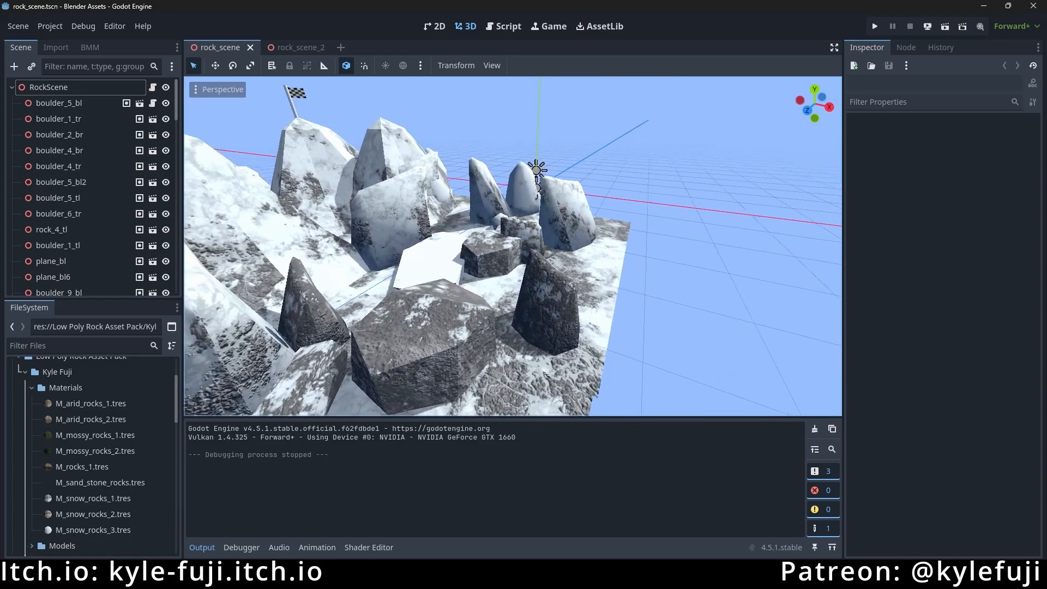
pyautogui.press('w')
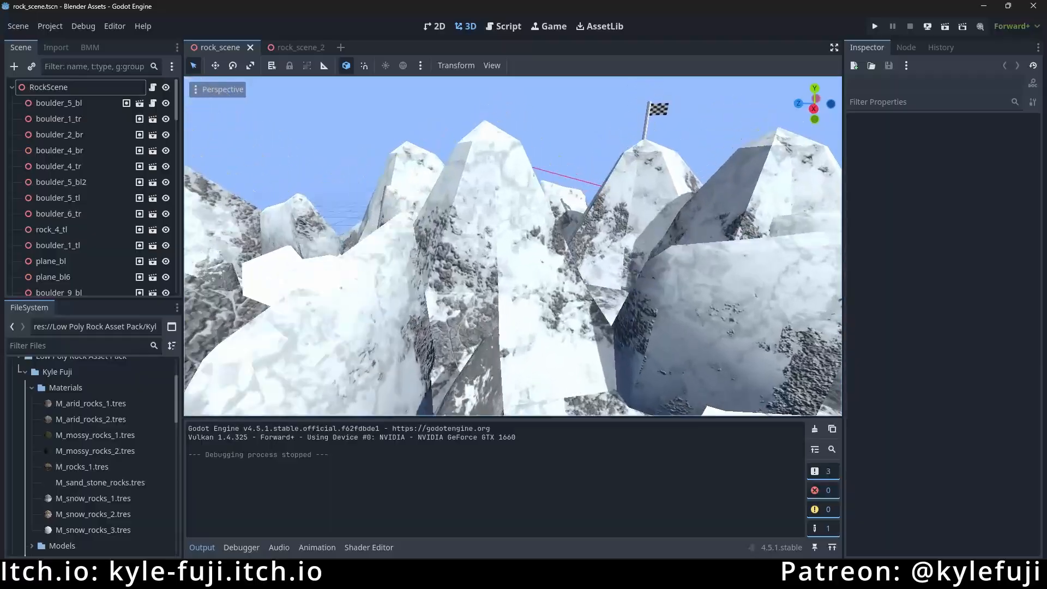
pyautogui.press('w')
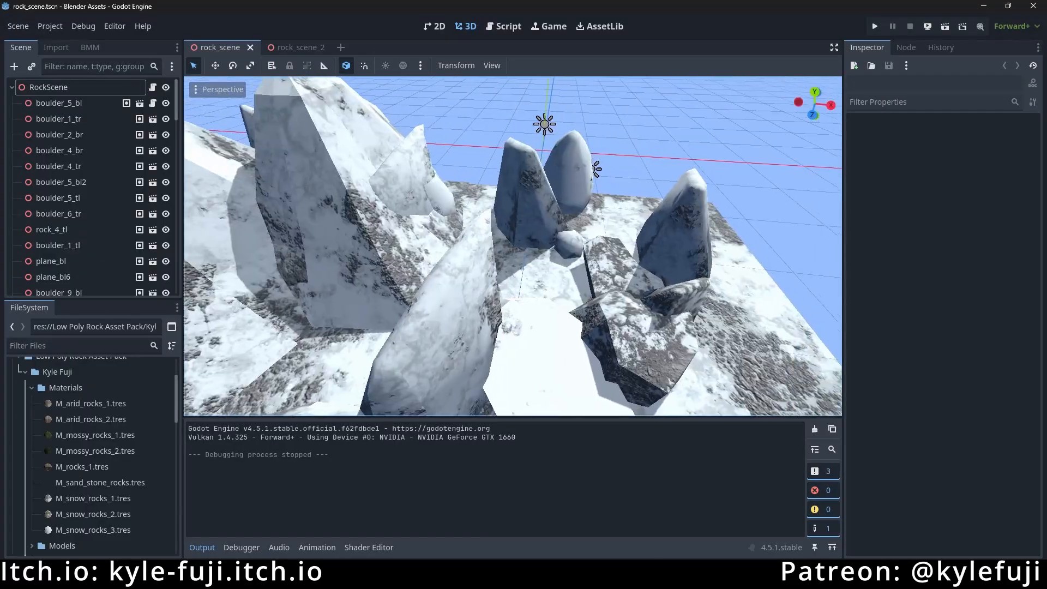
# Open rock_scene_2 and survey the front of its rock rows, from the grey and mossy variants to the snowy ones.
pyautogui.click(300, 49)
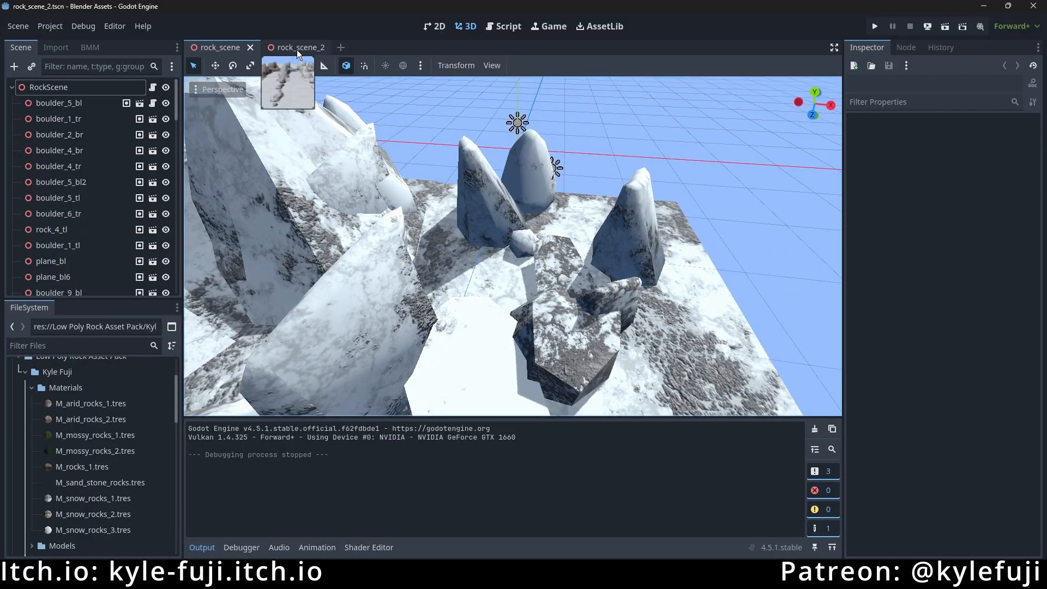
pyautogui.click(522, 158)
pyautogui.press('w')
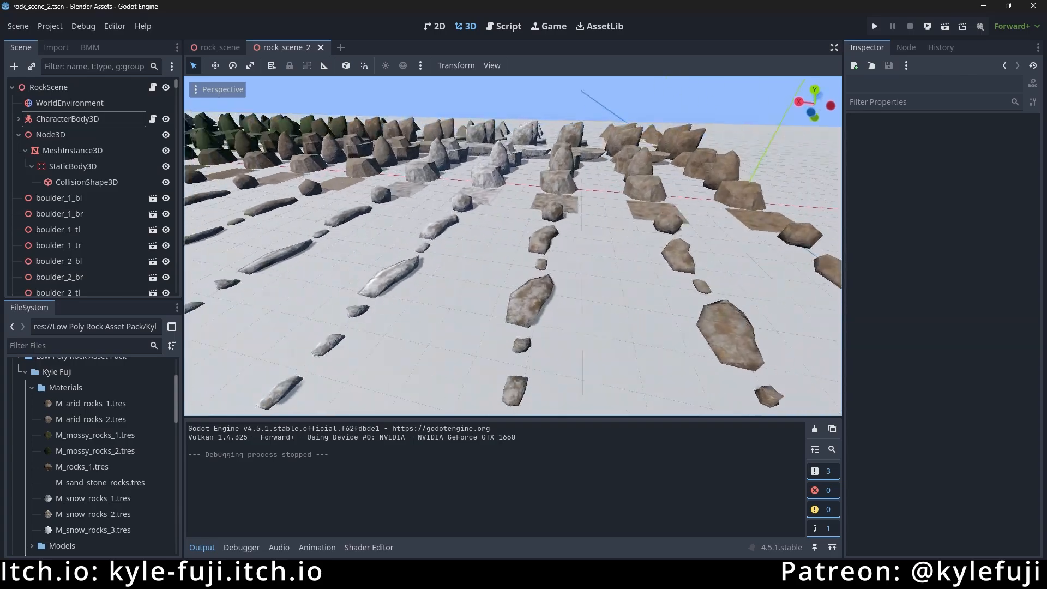
pyautogui.press('s')
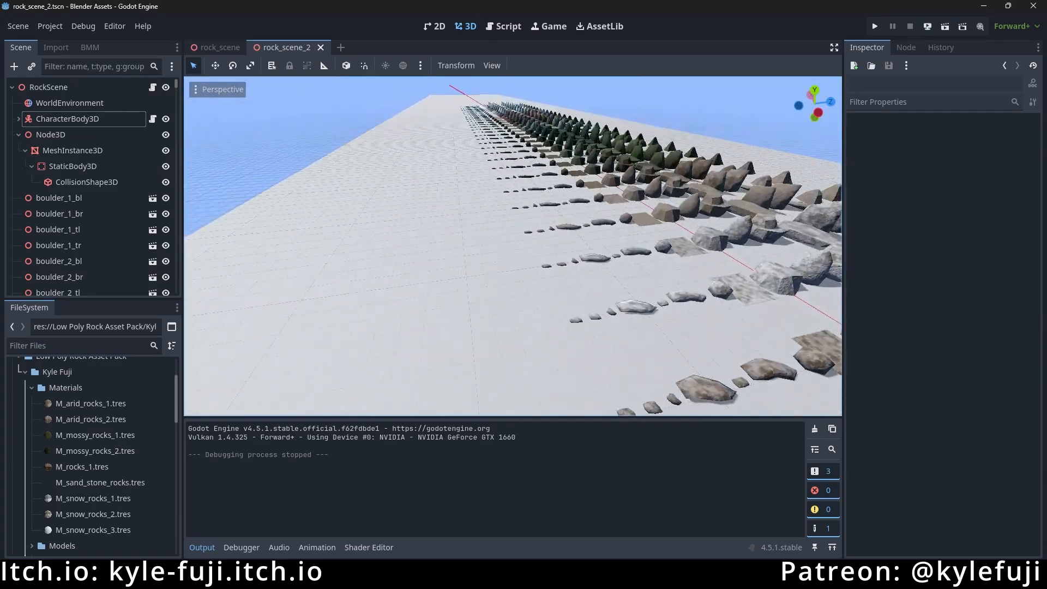
pyautogui.press('a')
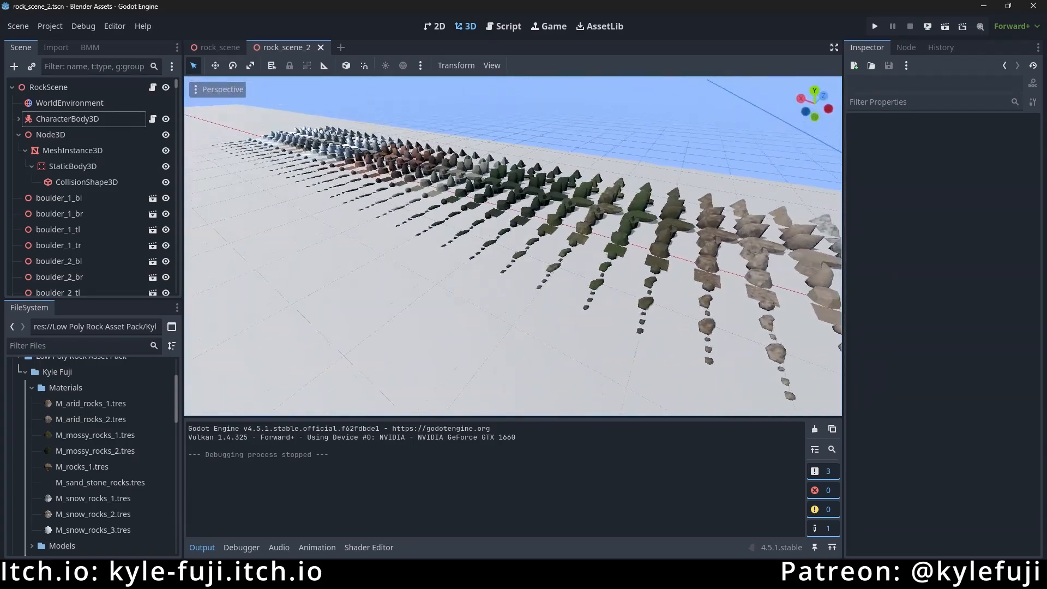
pyautogui.press('a')
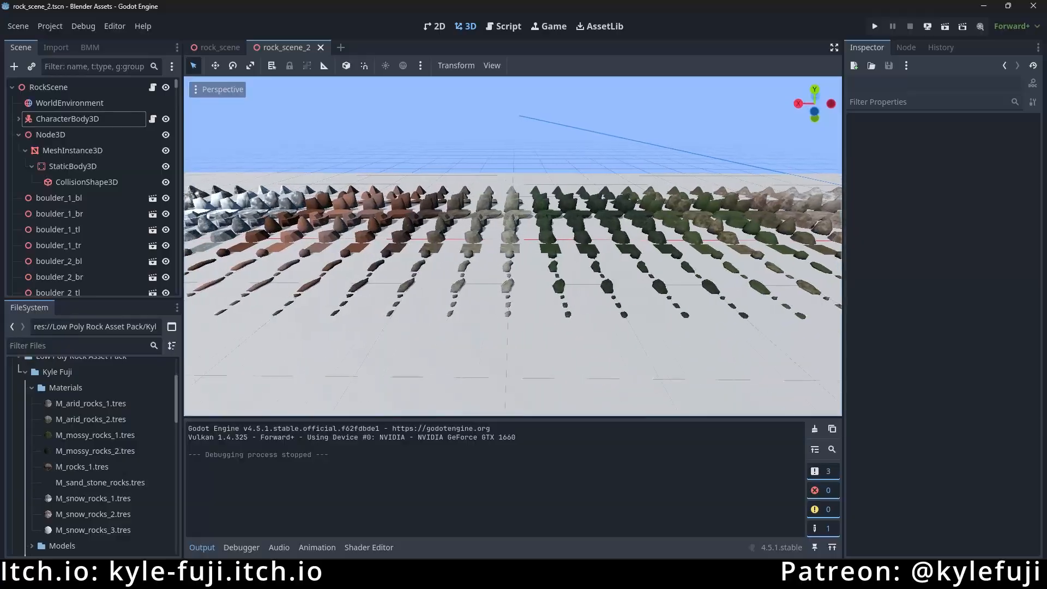
pyautogui.press('a')
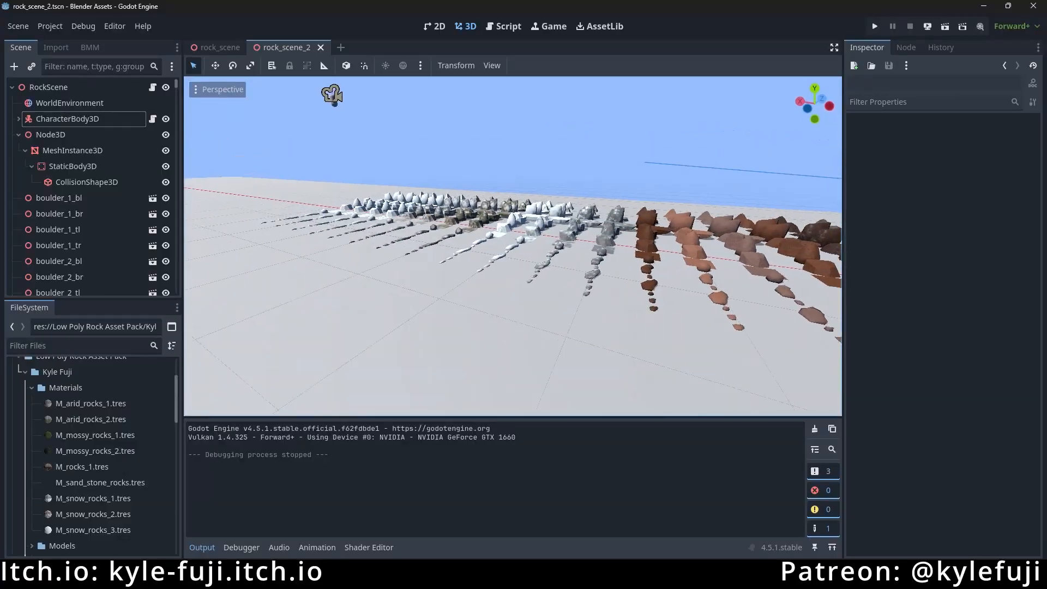
pyautogui.press('a')
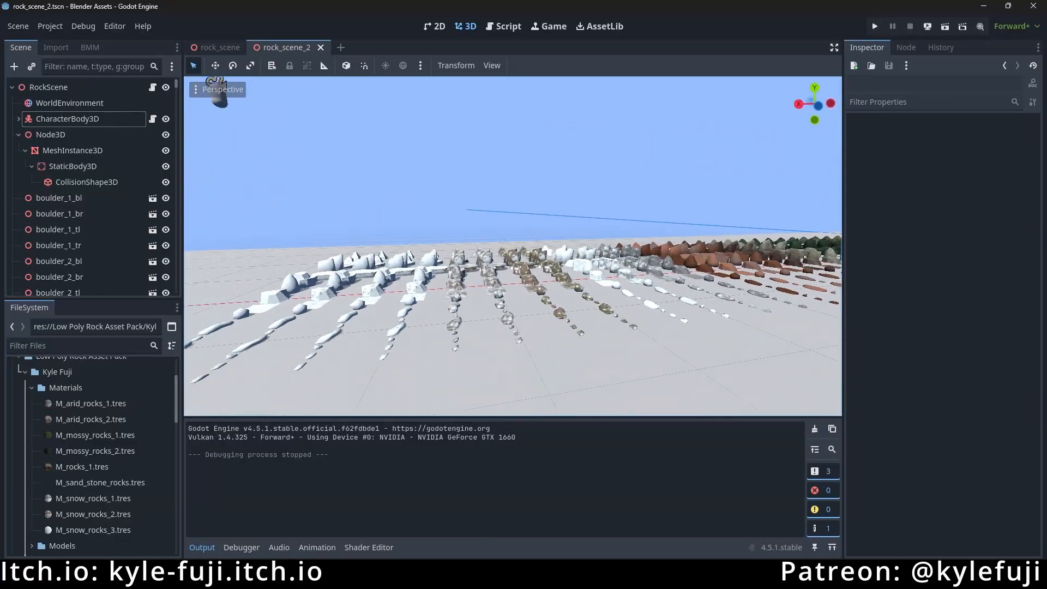
pyautogui.press('w')
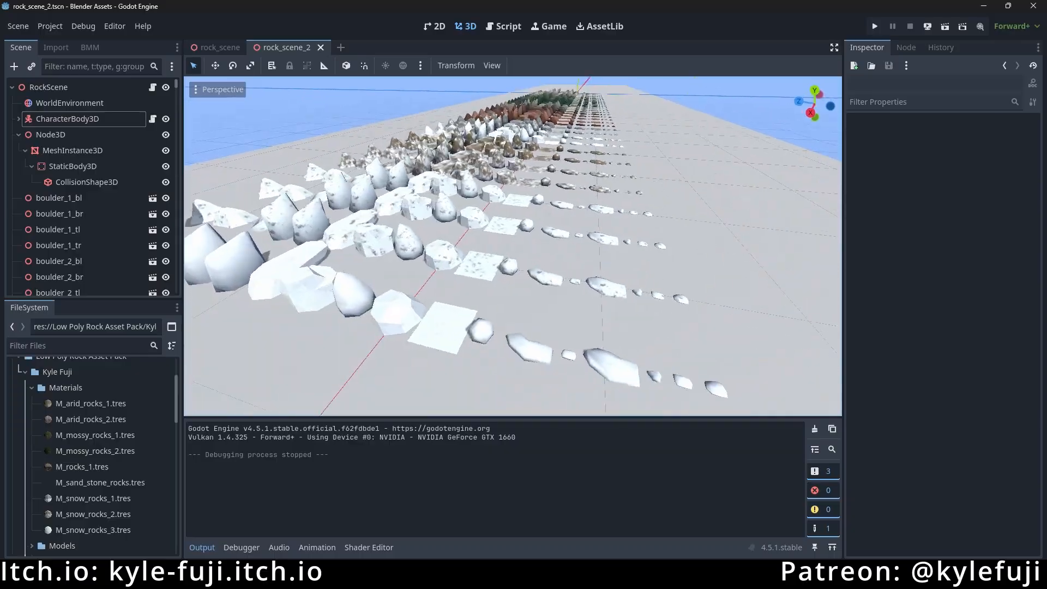
# Examine the rock rows from behind, passing from the snowy variants over the red ones to the mossy ones.
pyautogui.press('a')
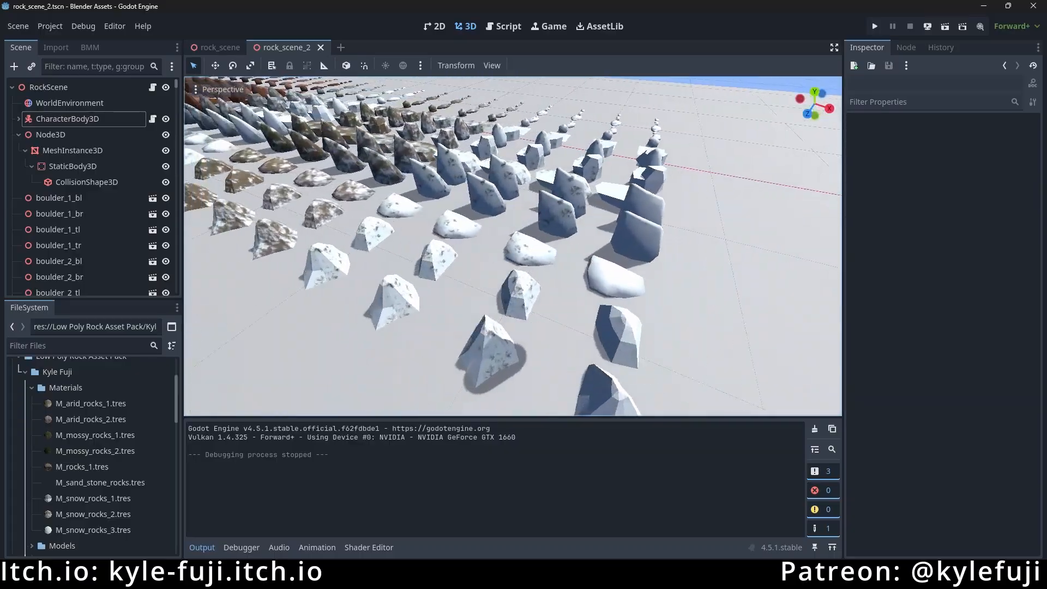
pyautogui.press('a')
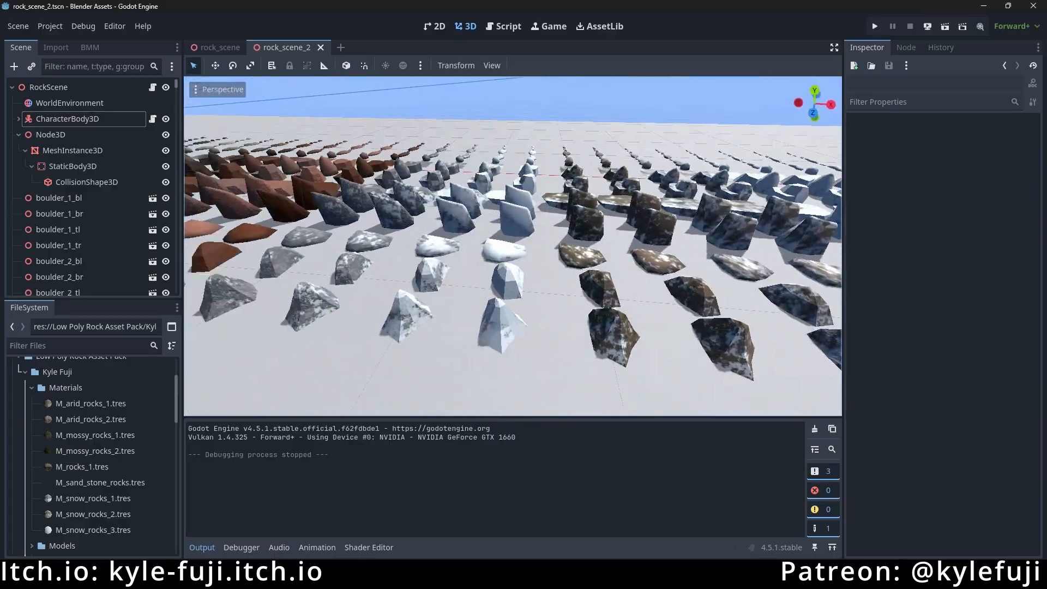
pyautogui.press('a')
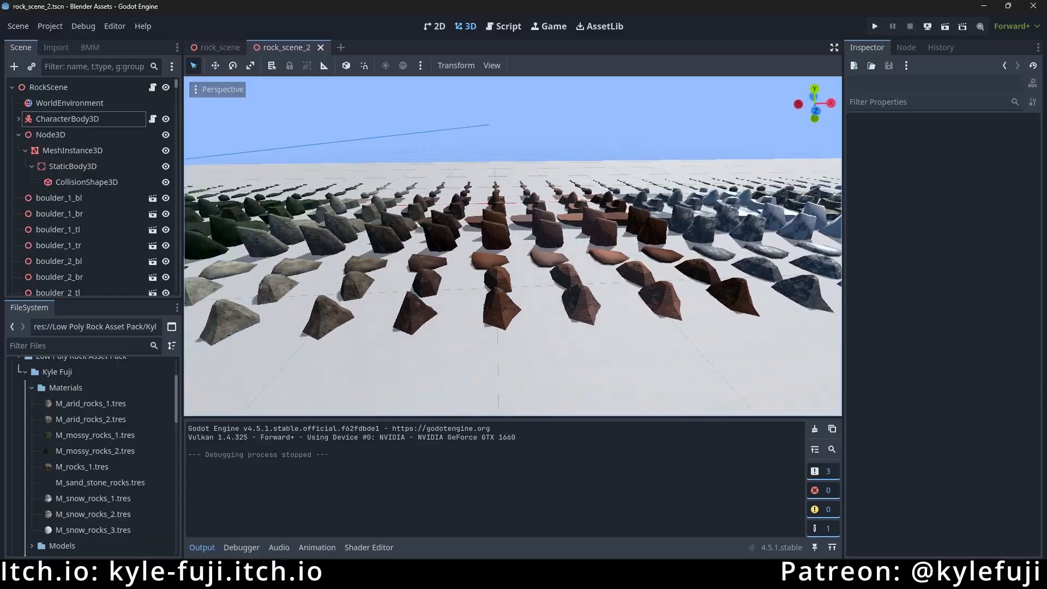
pyautogui.press('a')
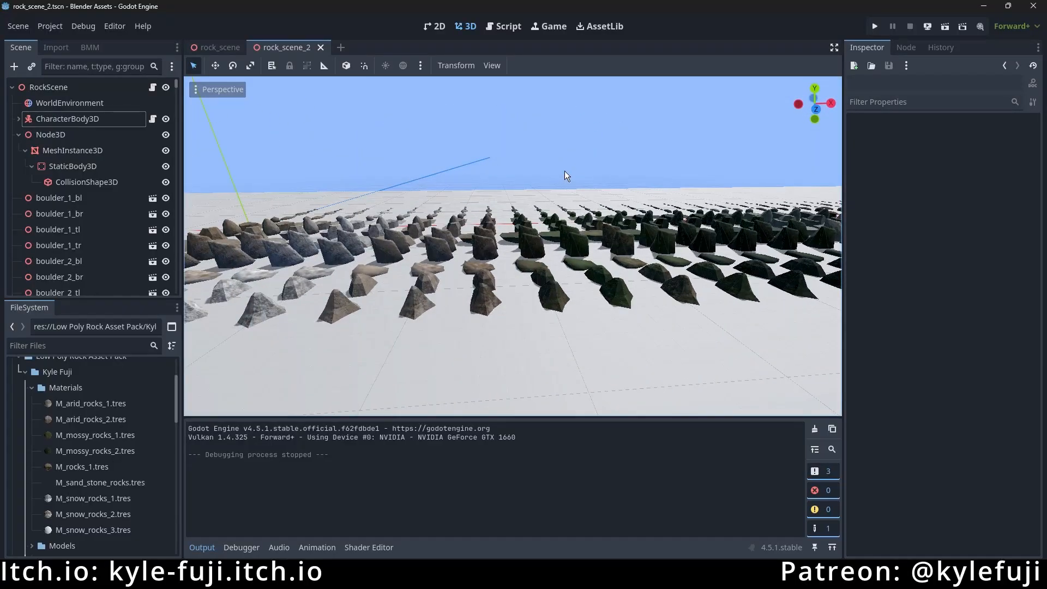
# Inspect the surface texture of a brown pyramid-shaped rock in the back row at close range.
pyautogui.press('w')
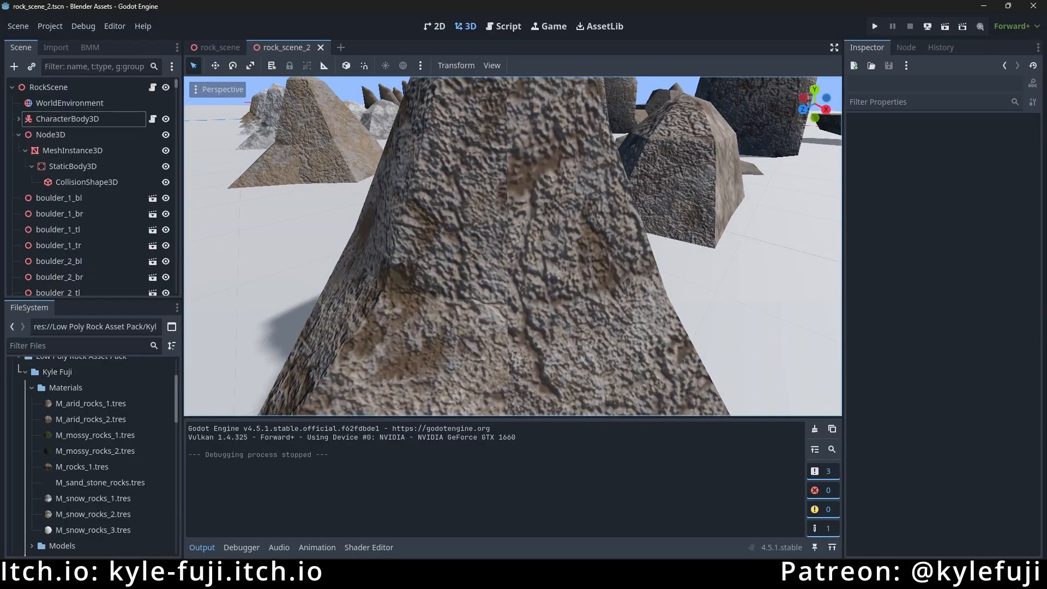
pyautogui.press('a')
pyautogui.press('a')
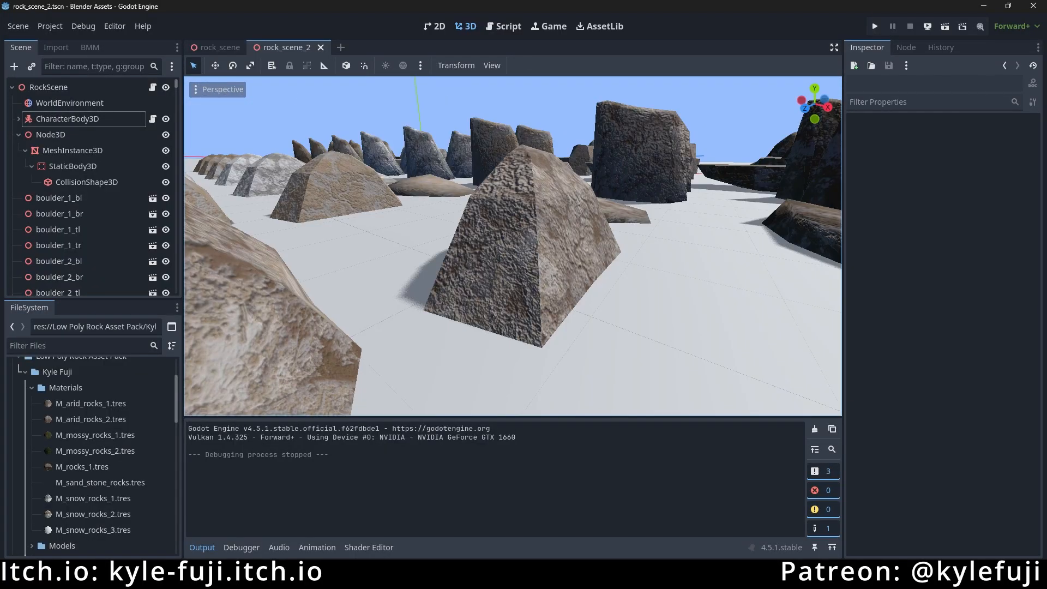
# Inspect the rough snow-dusted surface of the grey boulders in rock_scene_2 at close range.
pyautogui.press('w')
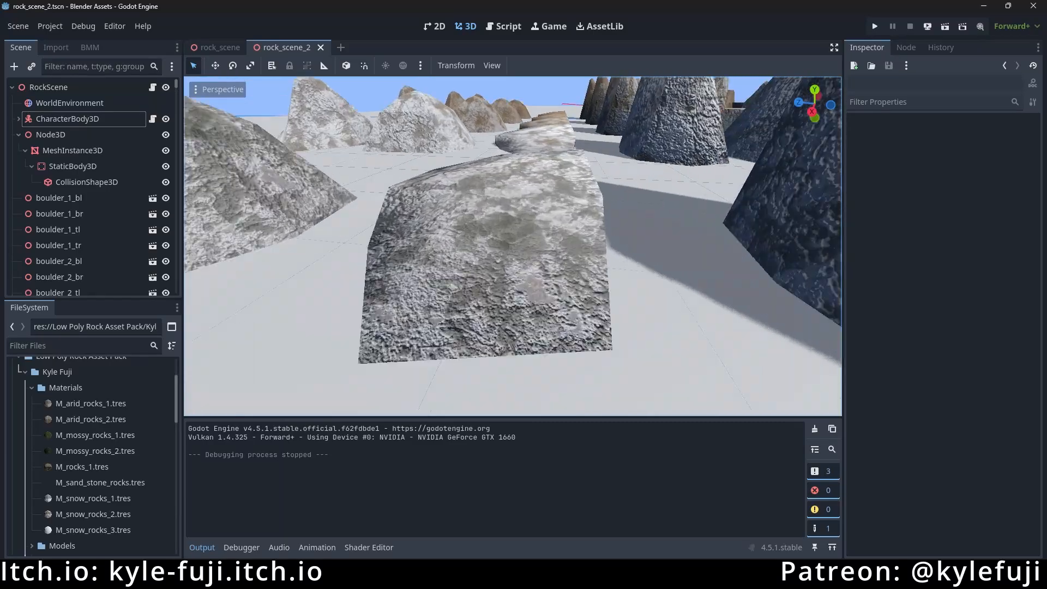
pyautogui.press('w')
pyautogui.press('w')
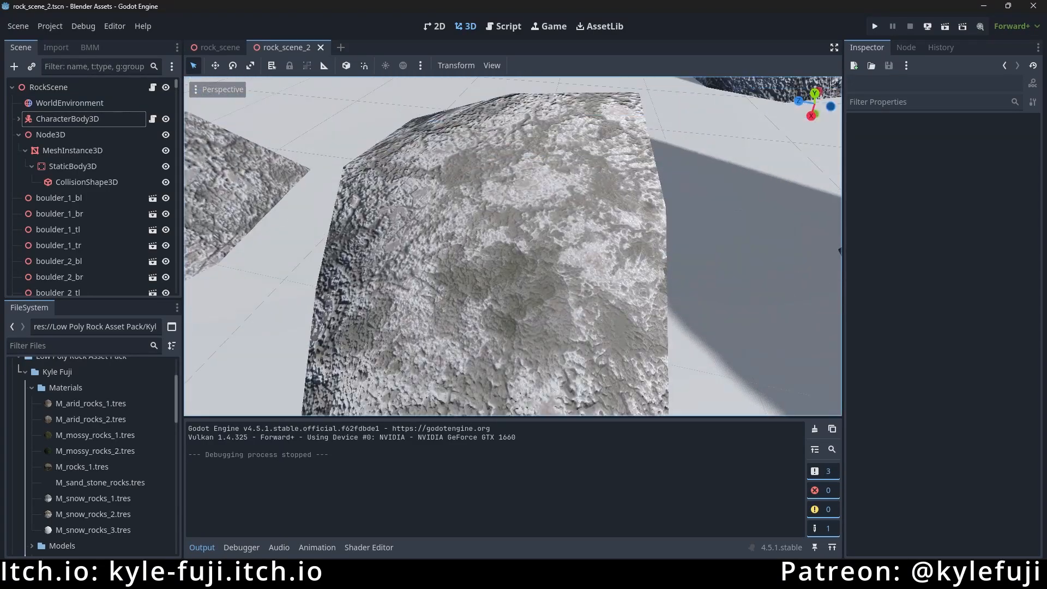
pyautogui.press('w')
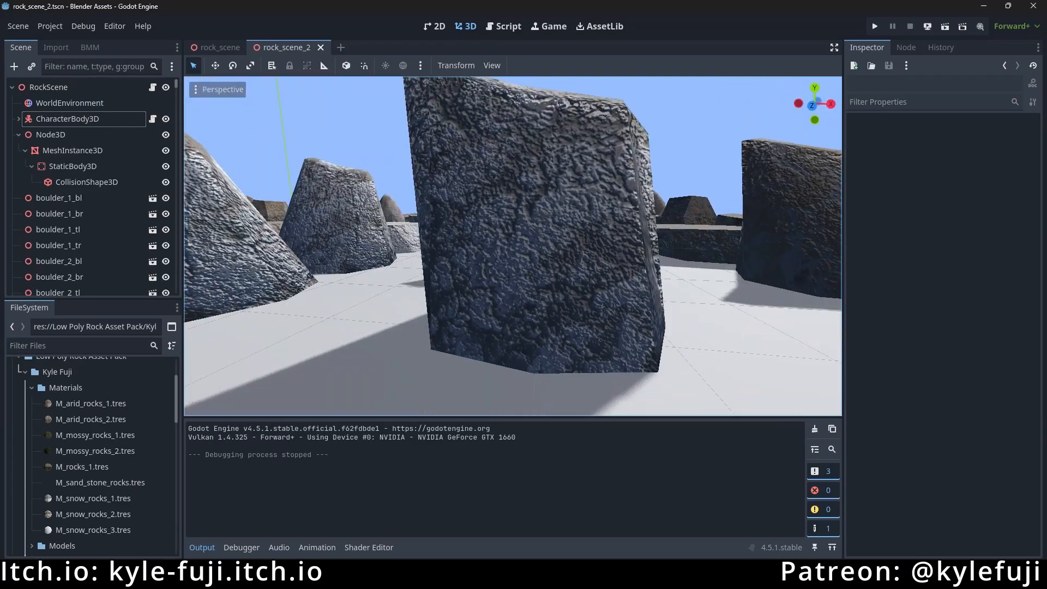
# Survey the dark and snowy rock rows, examine boulder_4_tl2 up close, and close Godot.
pyautogui.press('s')
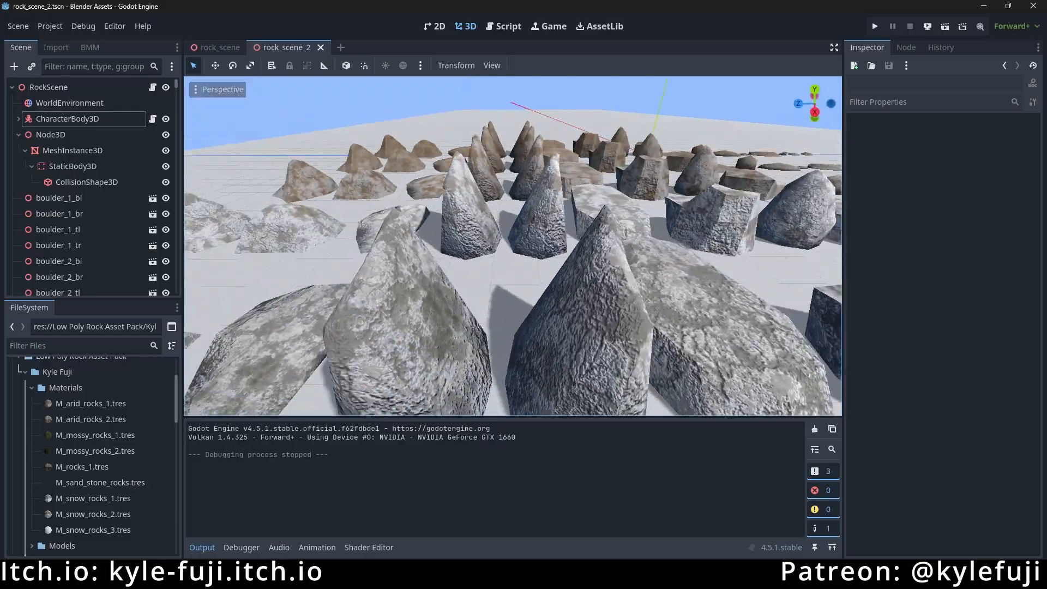
pyautogui.press('w')
pyautogui.press('w')
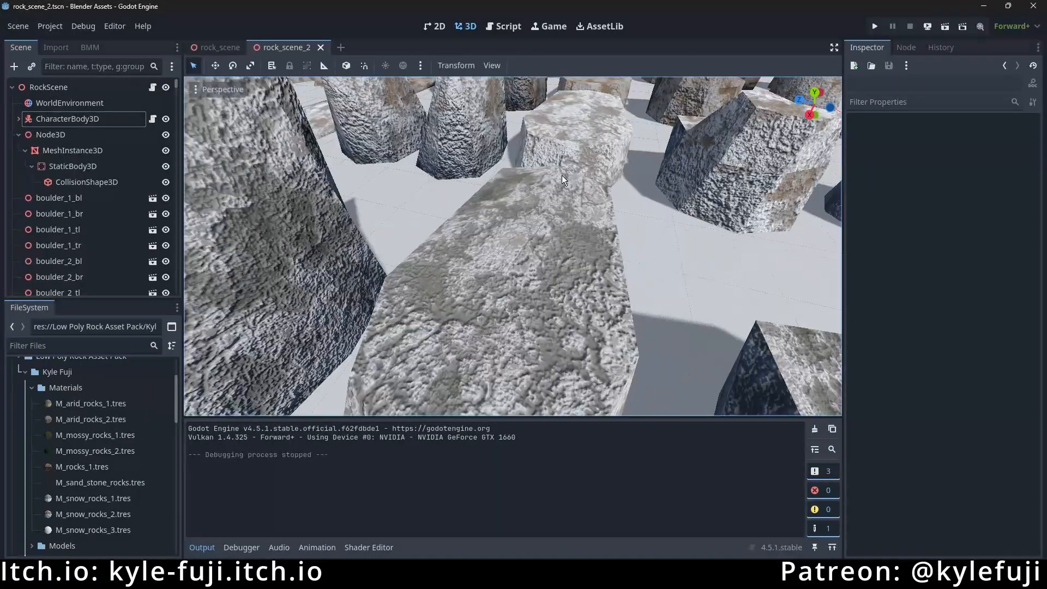
pyautogui.click(563, 180)
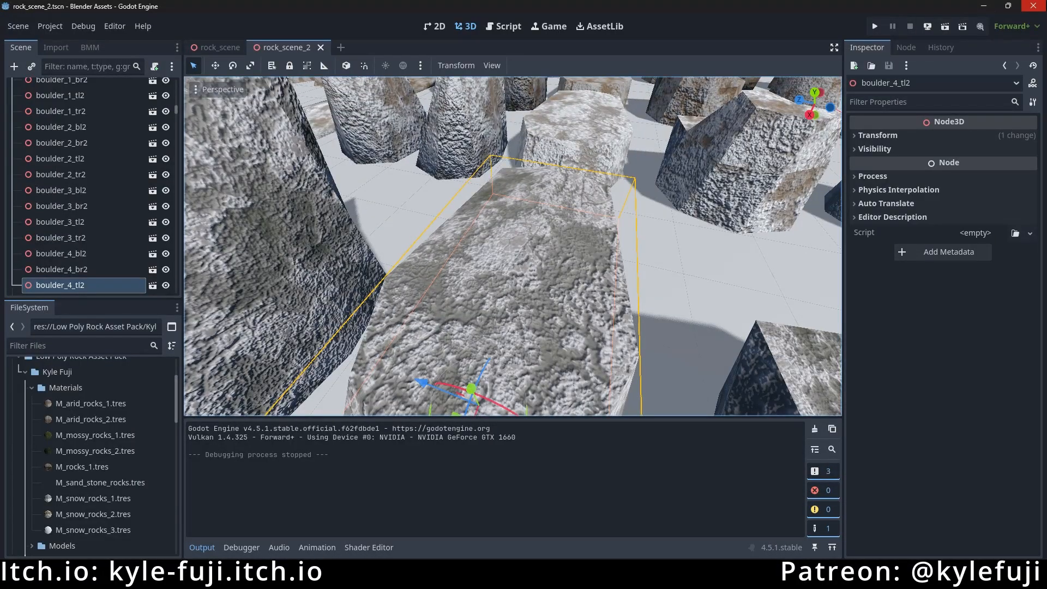
pyautogui.click(1042, 7)
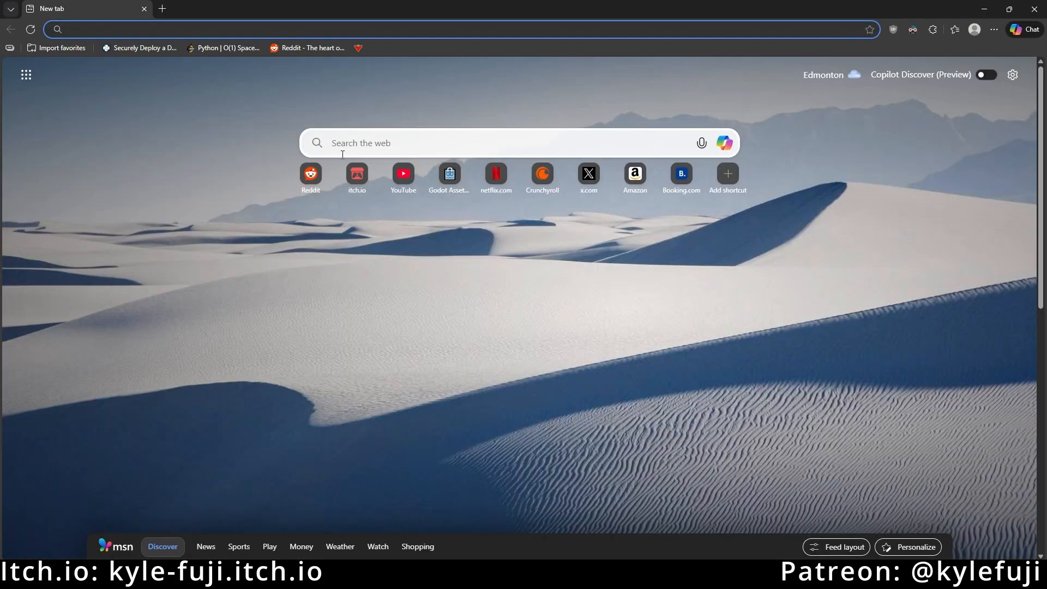
# Find the Krita website in the web browser and open its download page.
pyautogui.write('krit')
pyautogui.press('Return')
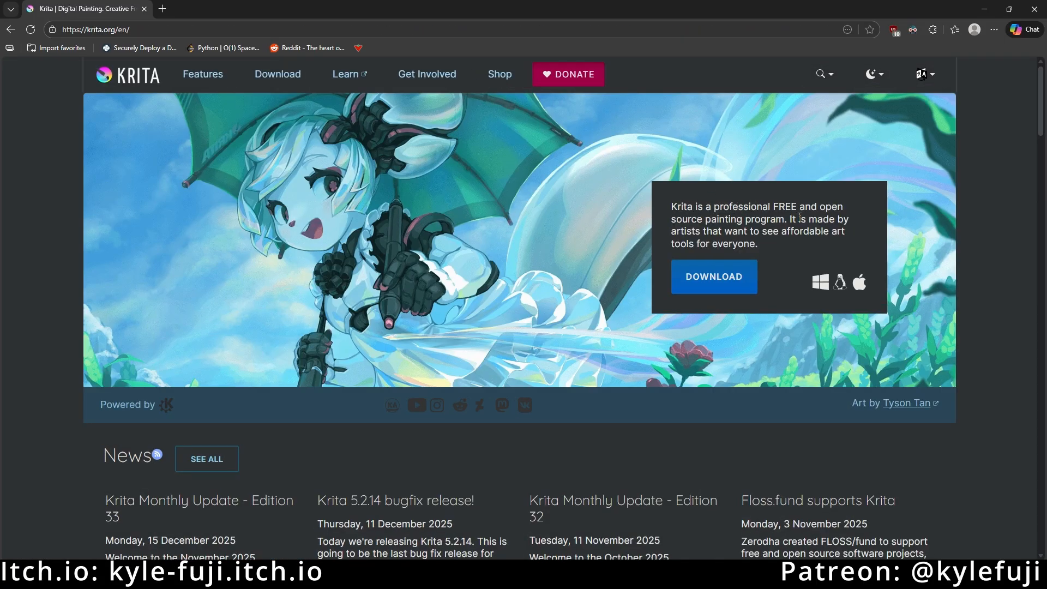
pyautogui.click(702, 269)
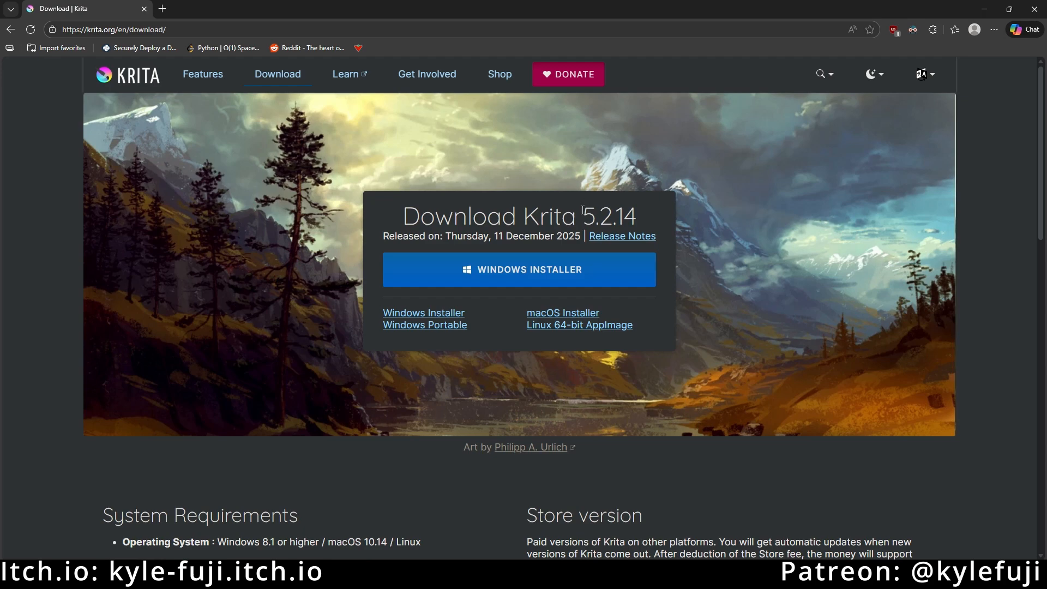
# Highlight the Krita version number 5.2.14 on the download page, clear the highlight and minimize the browser.
pyautogui.moveTo(586, 215); pyautogui.dragTo(641, 217)
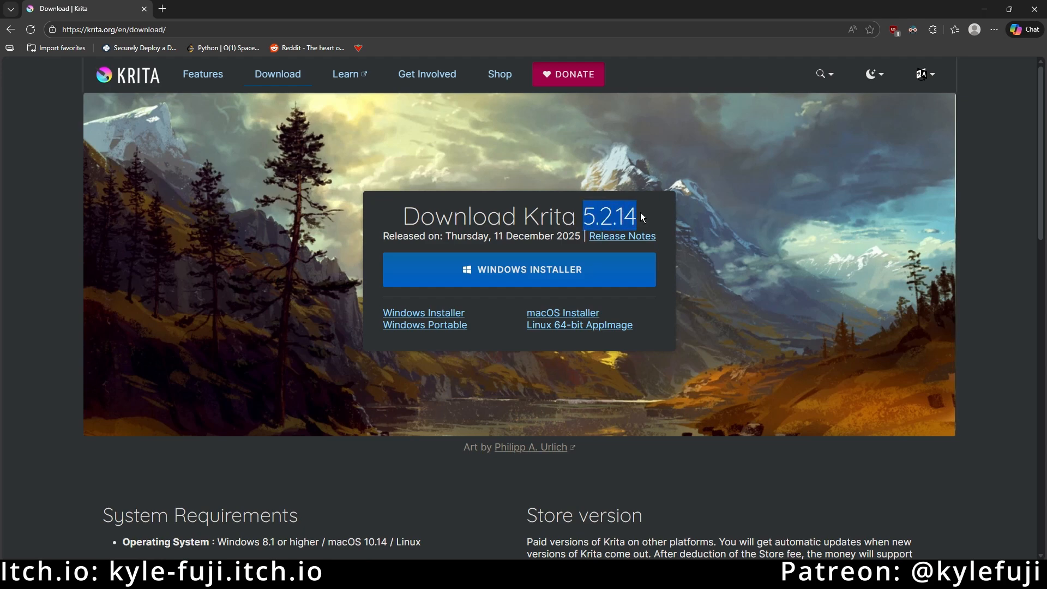
pyautogui.click(619, 219)
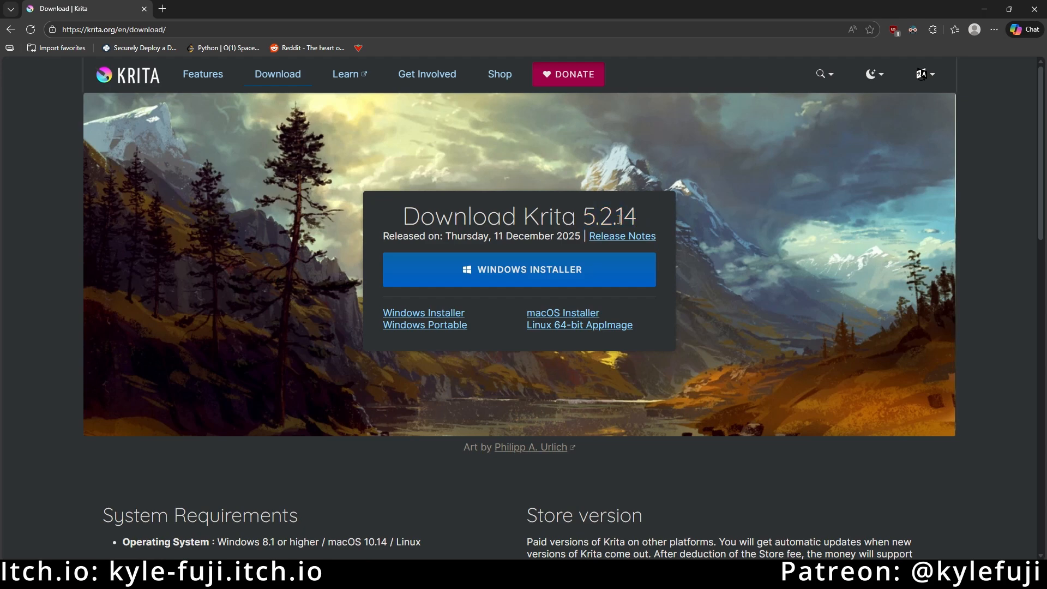
pyautogui.click(636, 217)
pyautogui.click(981, 9)
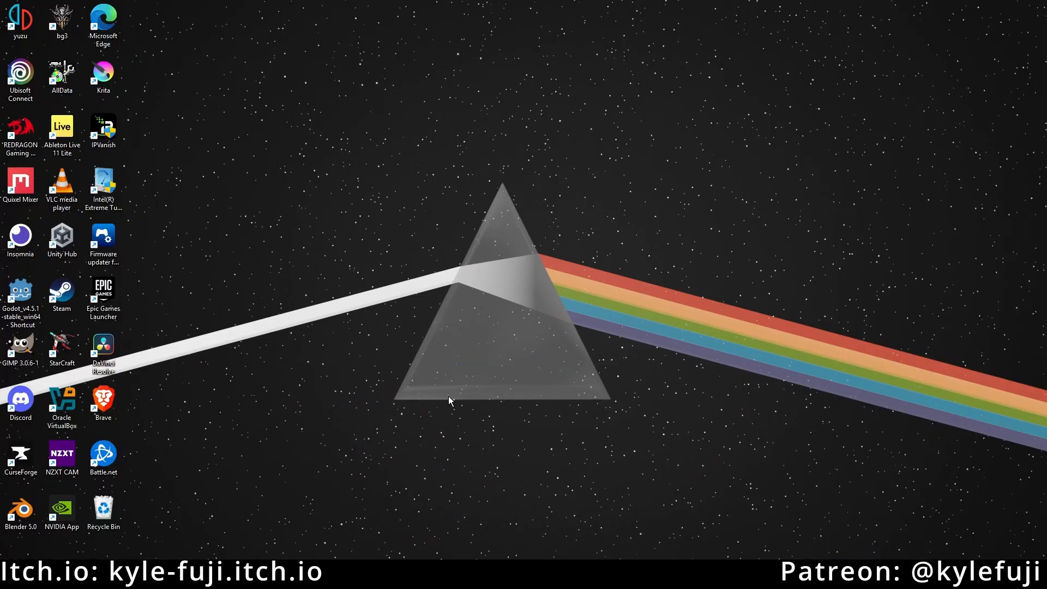
# Launch Krita and create a new document from the Texture 1024x1024 8bit srgb template.
pyautogui.click(97, 79)
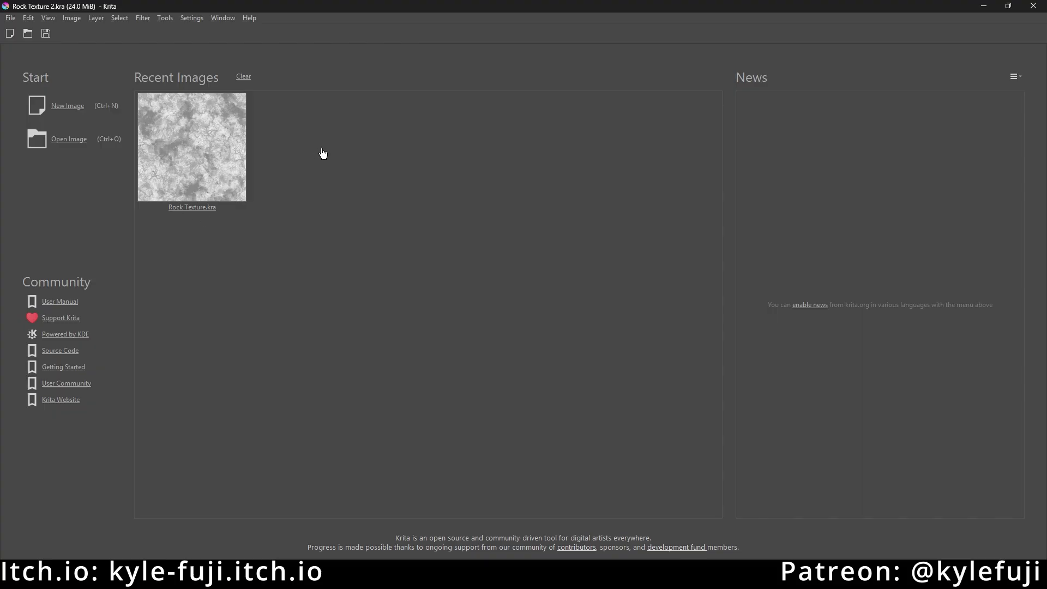
pyautogui.click(60, 109)
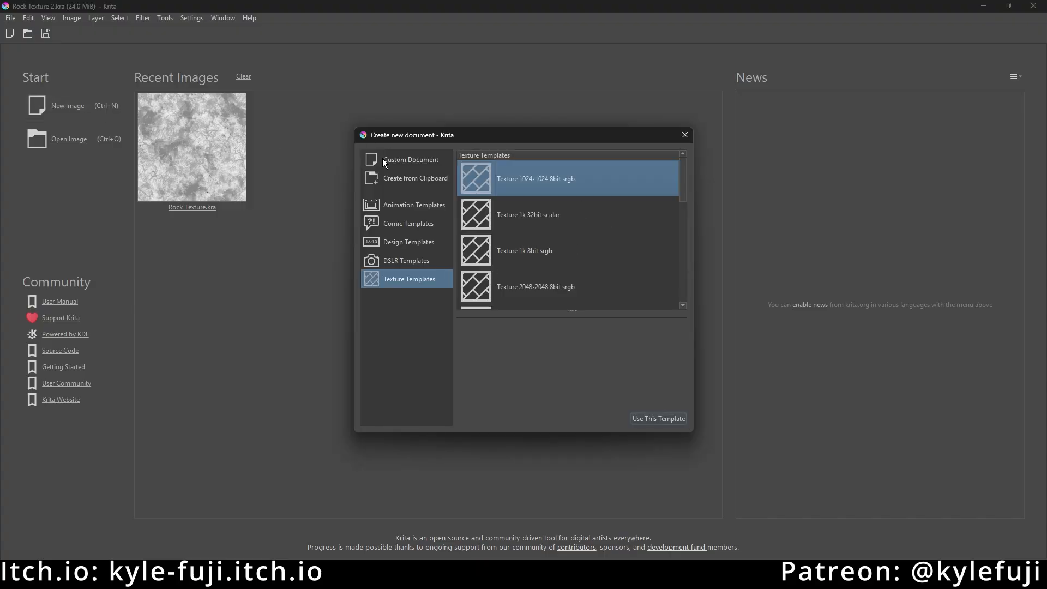
pyautogui.click(408, 161)
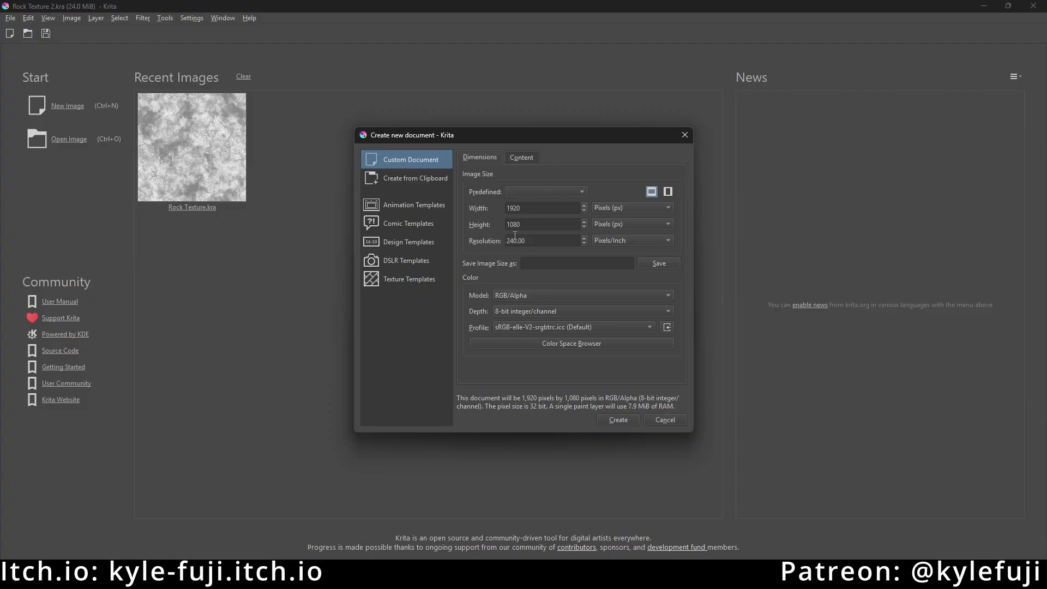
pyautogui.click(398, 275)
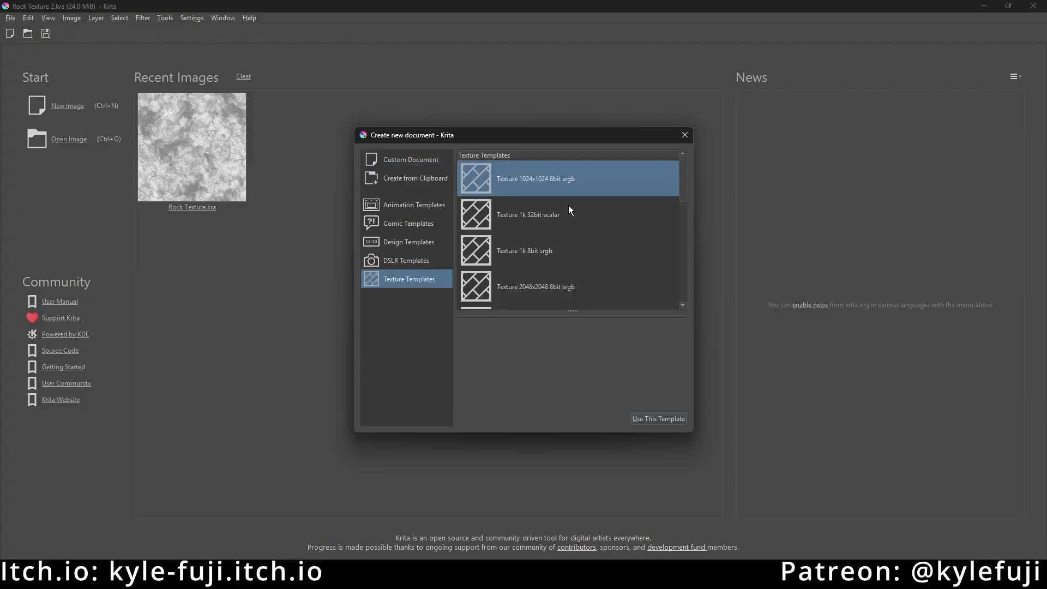
pyautogui.scroll(-2, 573, 218)
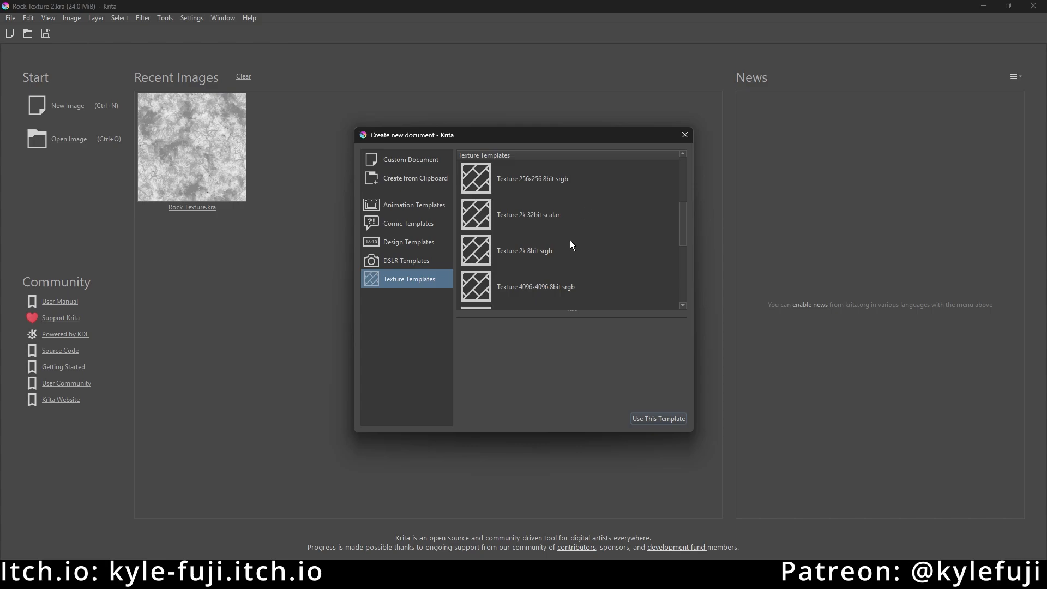
pyautogui.scroll(2, 570, 241)
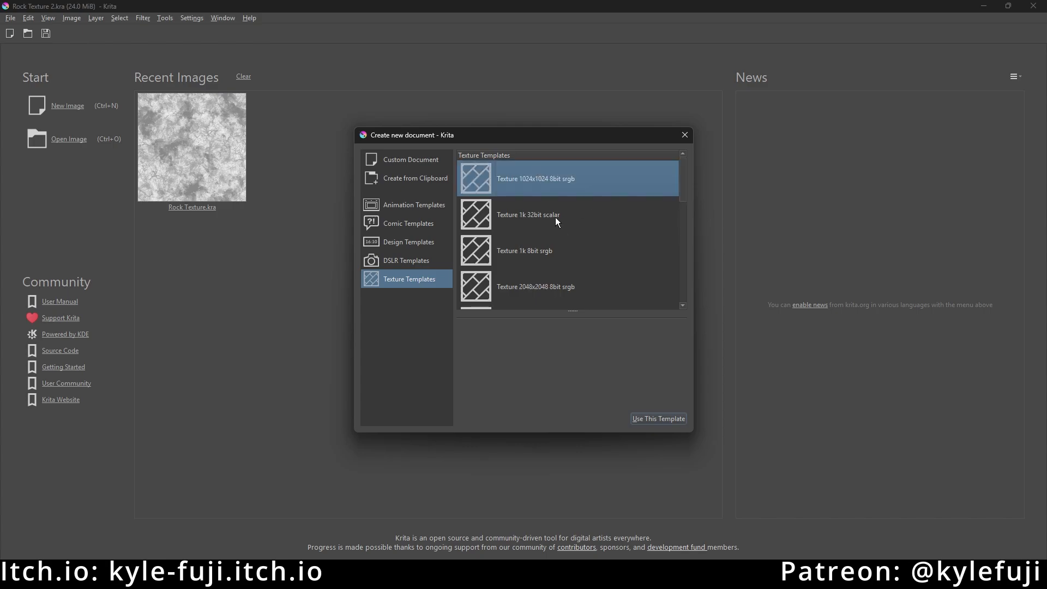
pyautogui.click(647, 417)
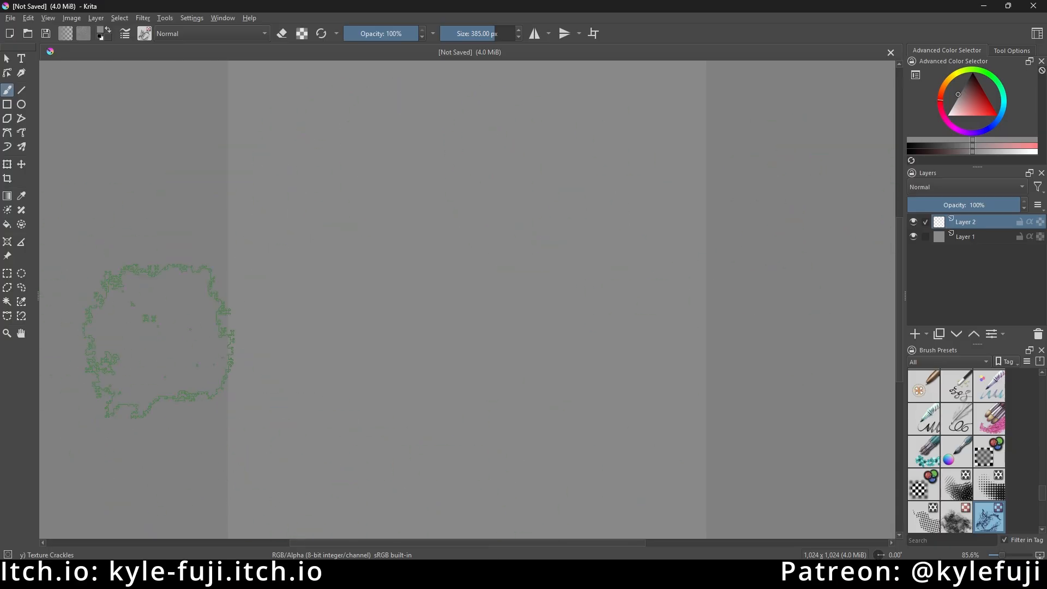
# Rename the grey-filled Layer 1 as Background.
pyautogui.scroll(-2, 598, 275)
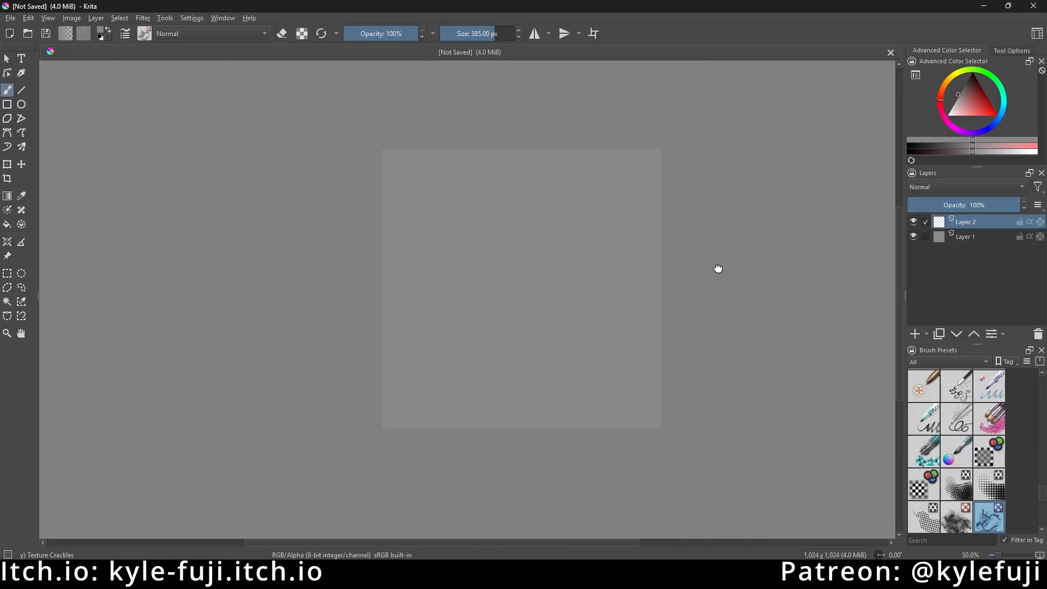
pyautogui.moveTo(718, 268); pyautogui.dragTo(682, 254)
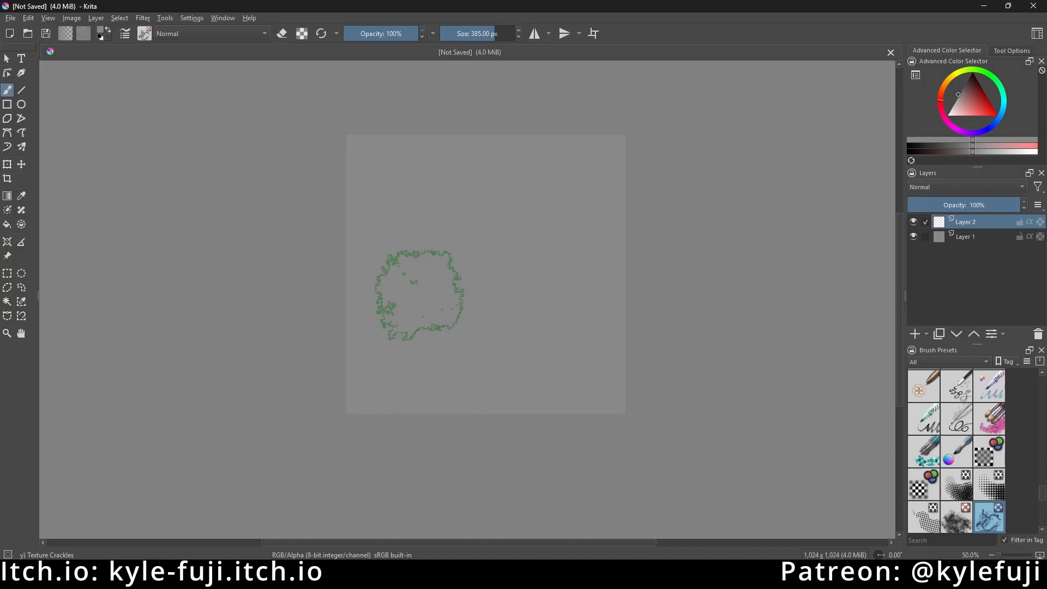
pyautogui.scroll(5, 1031, 457)
pyautogui.scroll(5, 1031, 457)
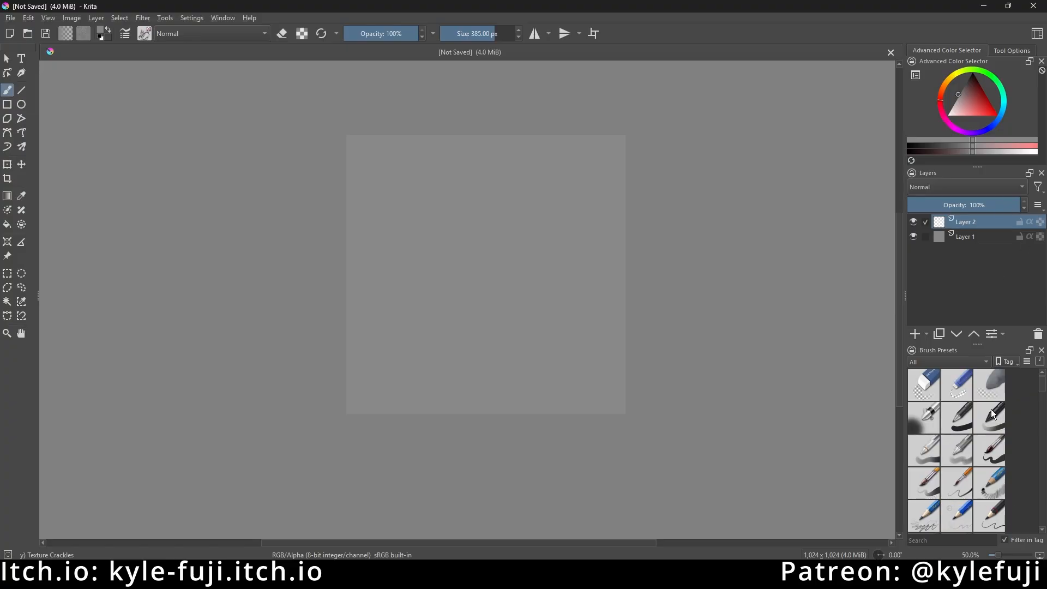
pyautogui.click(971, 237)
pyautogui.click(974, 220)
pyautogui.click(970, 239)
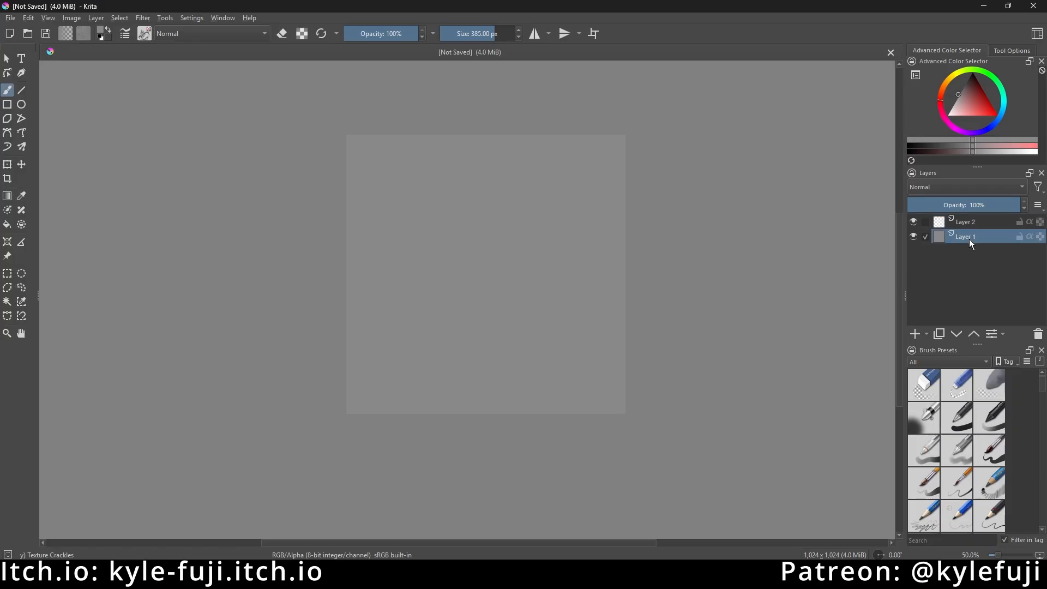
pyautogui.moveTo(940, 236)
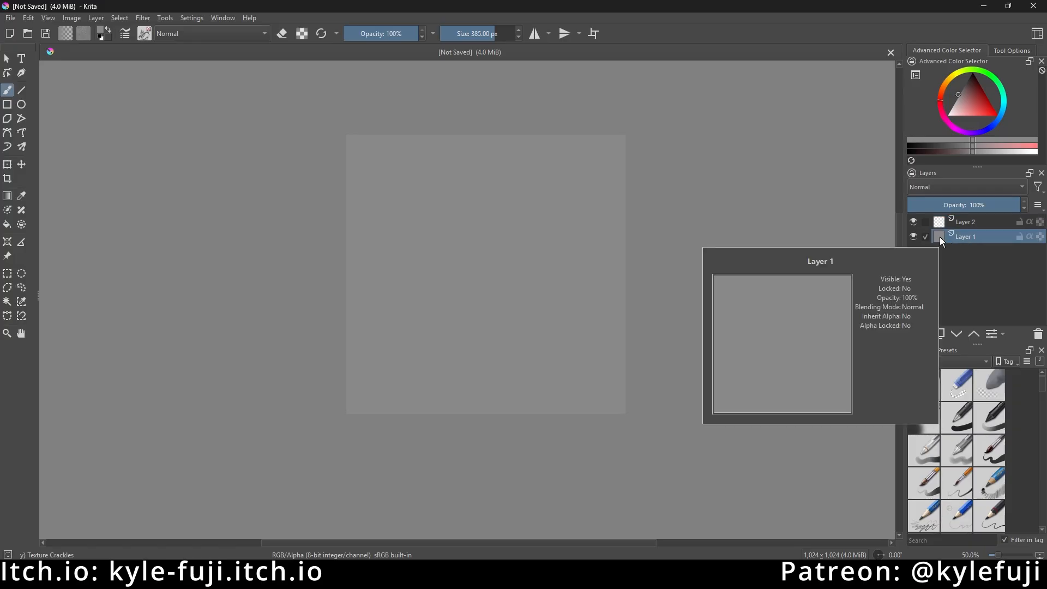
pyautogui.doubleClick(972, 238)
pyautogui.write('Background')
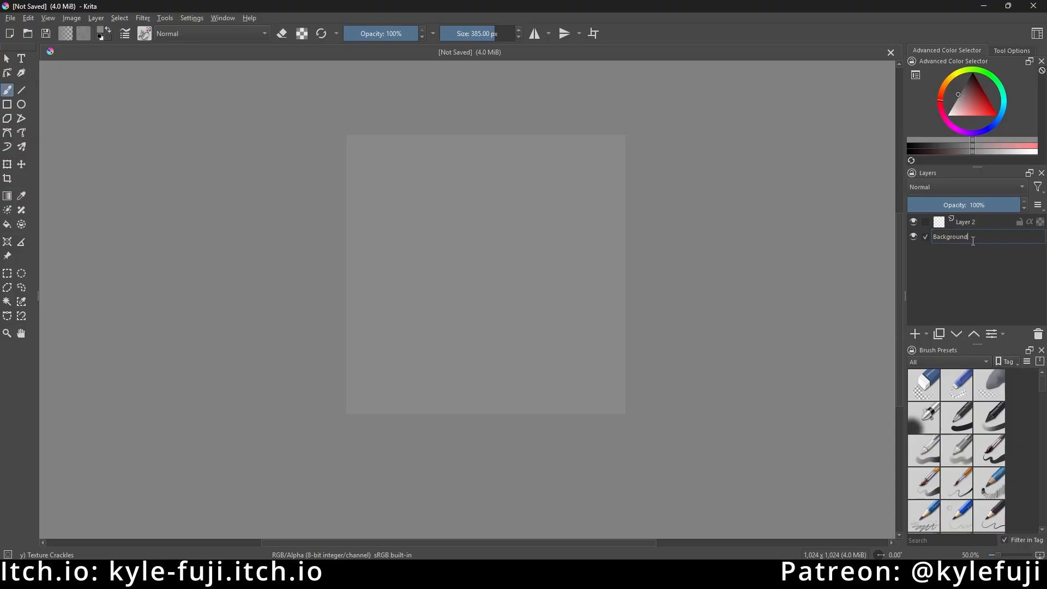
pyautogui.press('Return')
# Make Layer 2 active and toggle the Background layer's visibility off and on to check Layer 2's transparency.
pyautogui.click(982, 227)
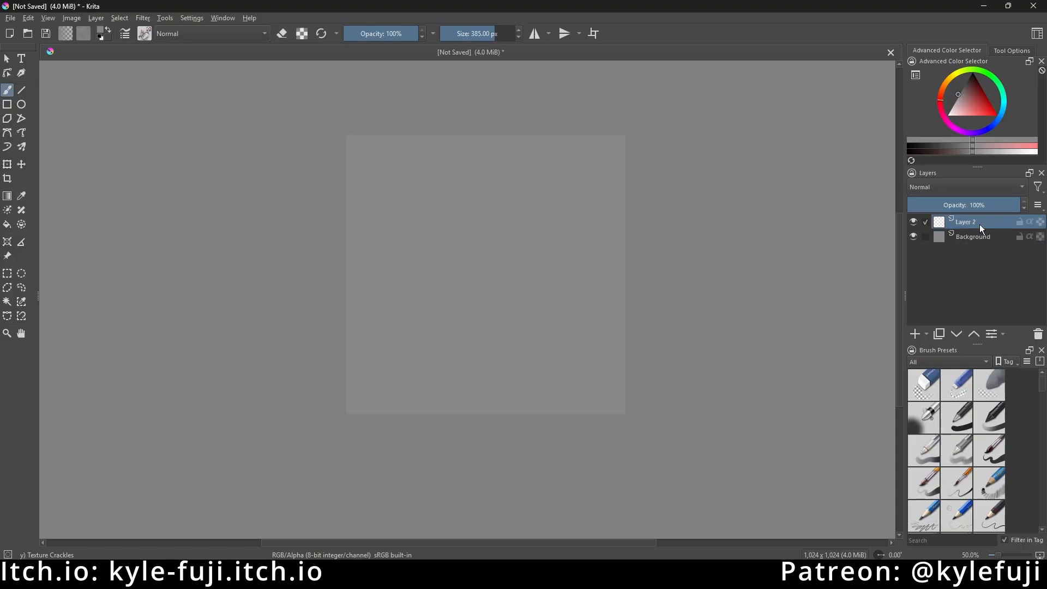
pyautogui.moveTo(968, 230)
pyautogui.click(913, 236)
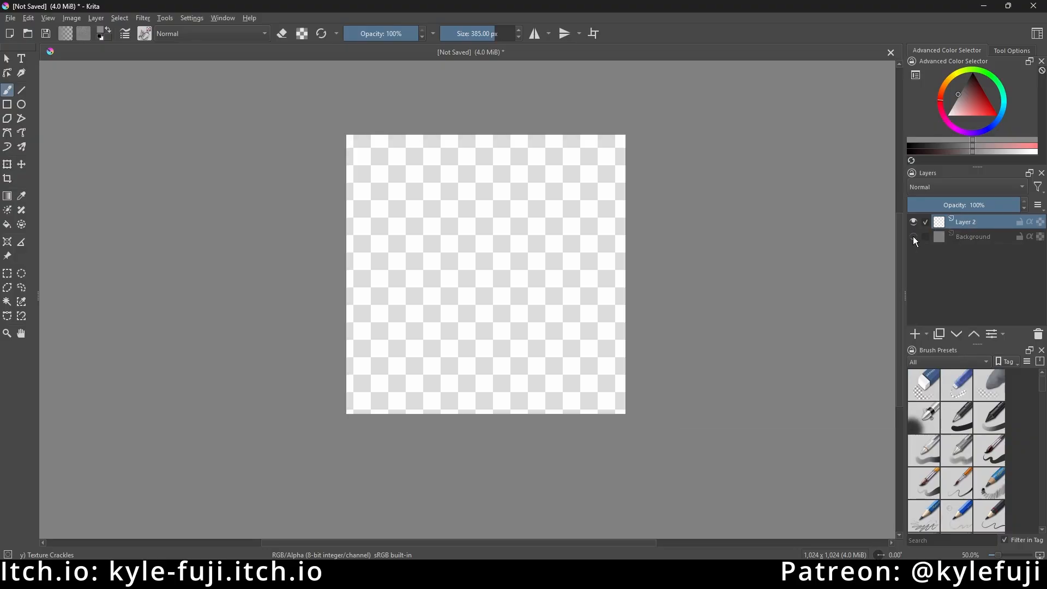
pyautogui.click(914, 237)
pyautogui.click(913, 236)
pyautogui.click(913, 237)
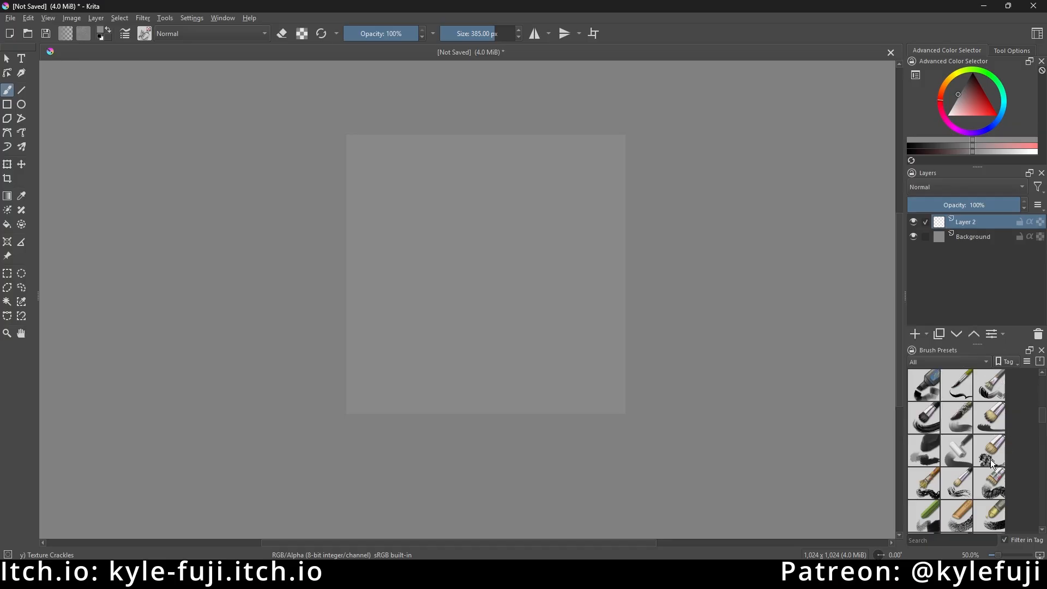
# Browse the brush presets and choose the Texture Big brush.
pyautogui.scroll(-5, 989, 460)
pyautogui.scroll(-3, 1009, 433)
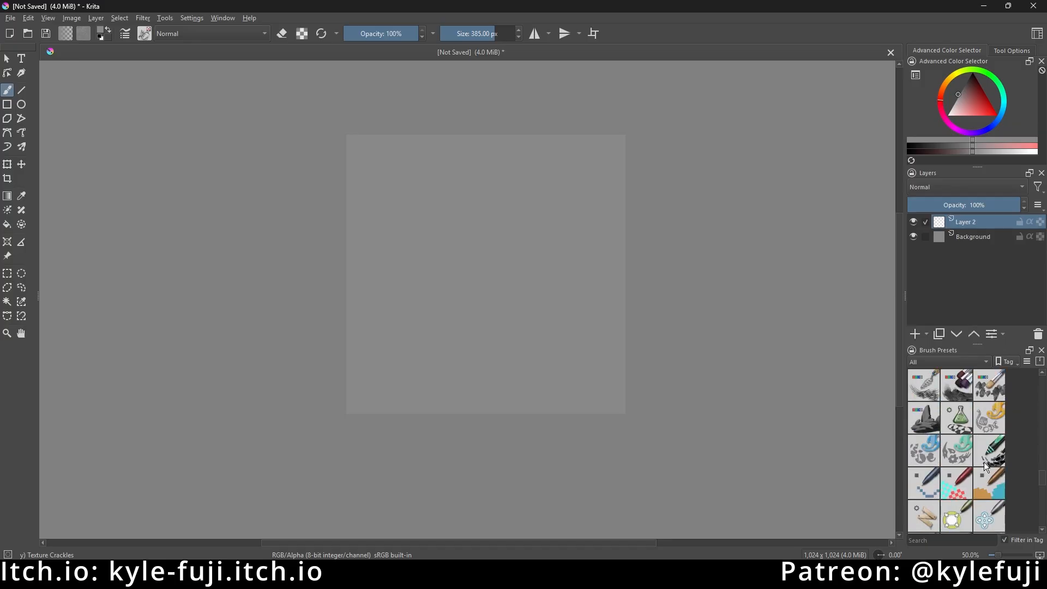
pyautogui.scroll(3, 984, 462)
pyautogui.scroll(-5, 986, 465)
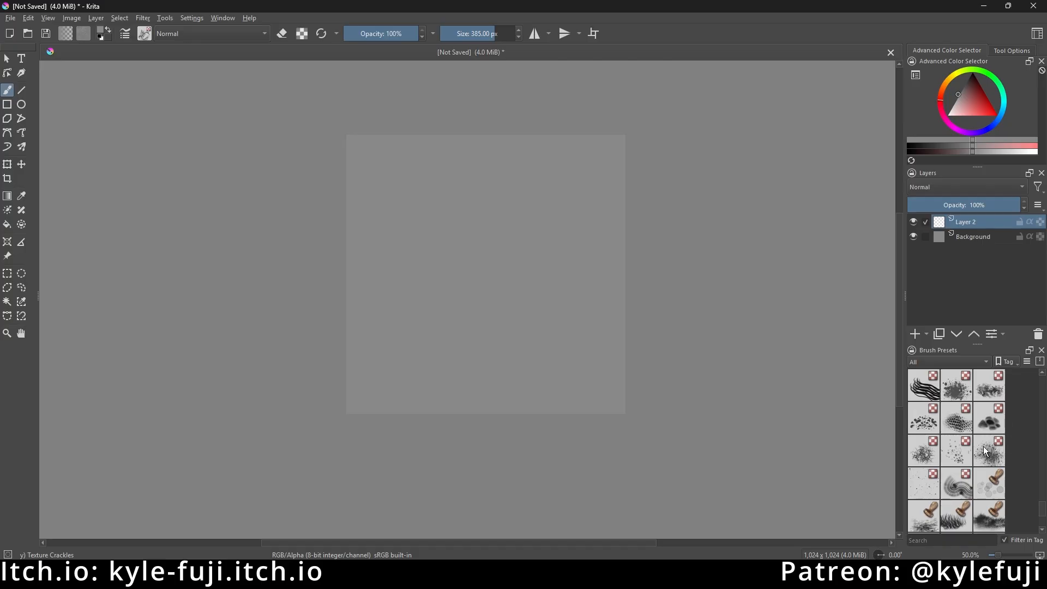
pyautogui.scroll(3, 986, 450)
pyautogui.click(955, 522)
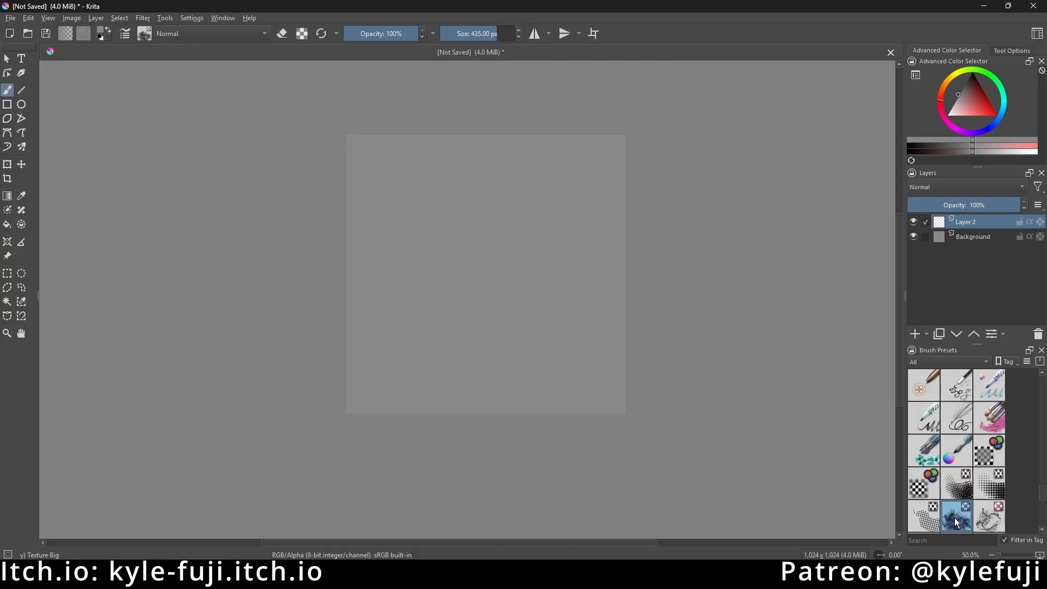
pyautogui.scroll(-3, 955, 486)
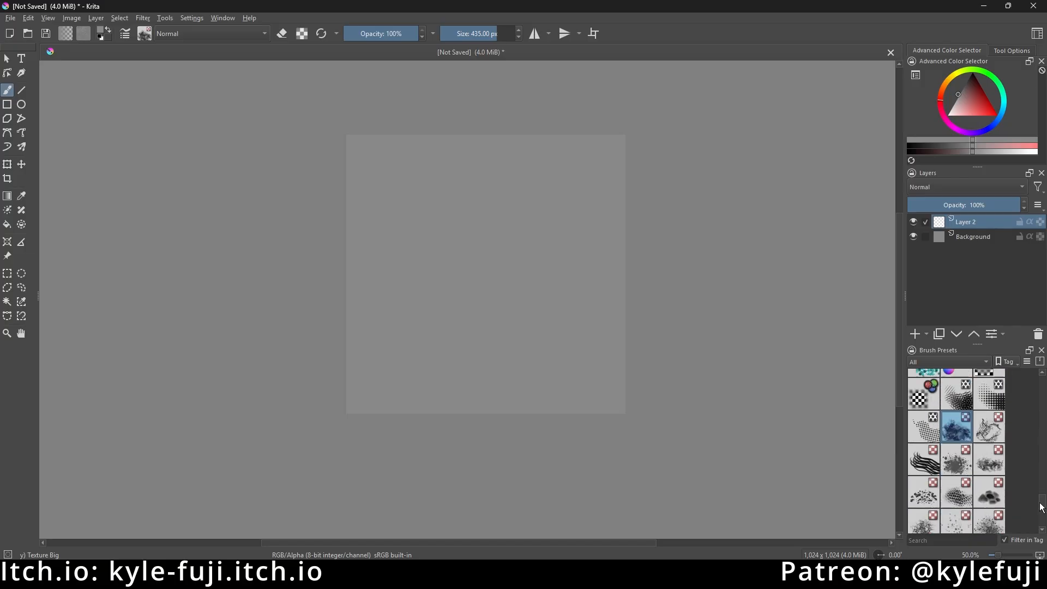
pyautogui.moveTo(949, 436)
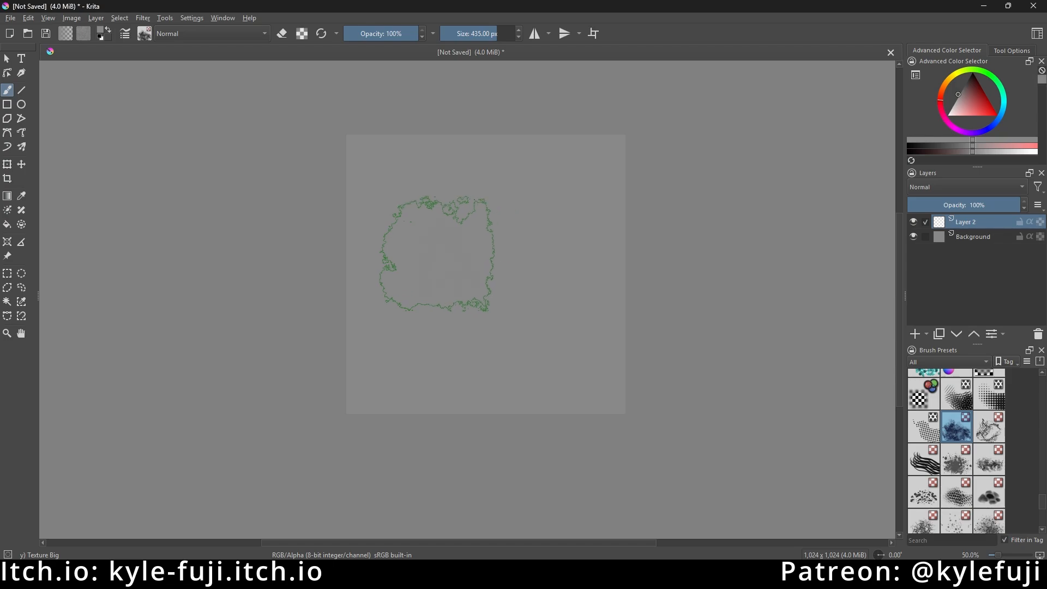
# Paint a diagonal Texture Big stroke on Layer 2 and check it by briefly hiding the Background layer.
pyautogui.moveTo(436, 254); pyautogui.dragTo(483, 345)
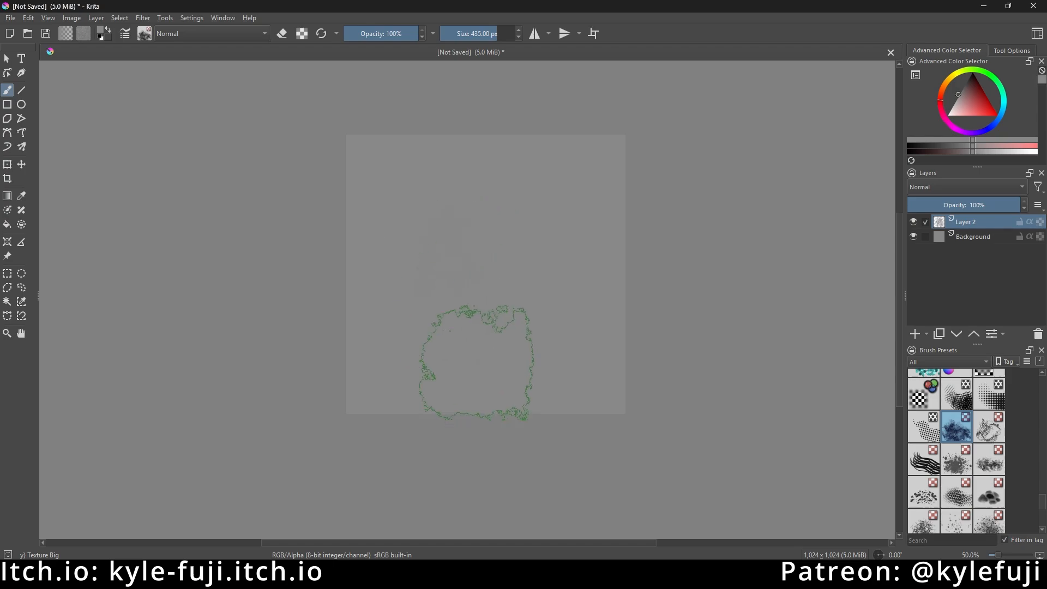
pyautogui.click(914, 235)
pyautogui.click(915, 235)
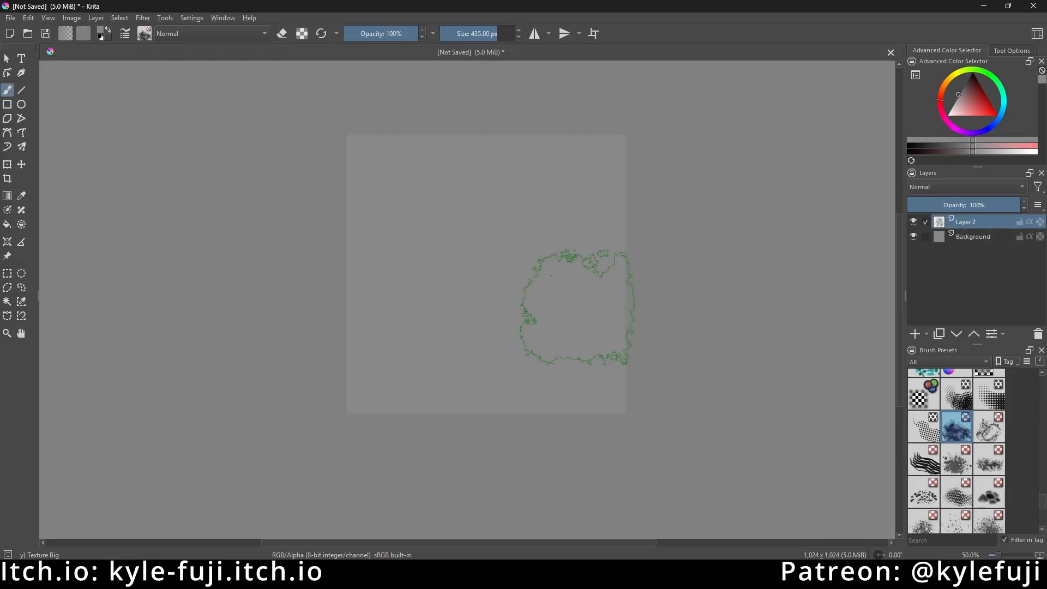
# Undo the grey stroke, set the paint colour to white and paint a Texture Big patch near the canvas centre on Layer 2.
pyautogui.hotkey('ctrl', 'z')
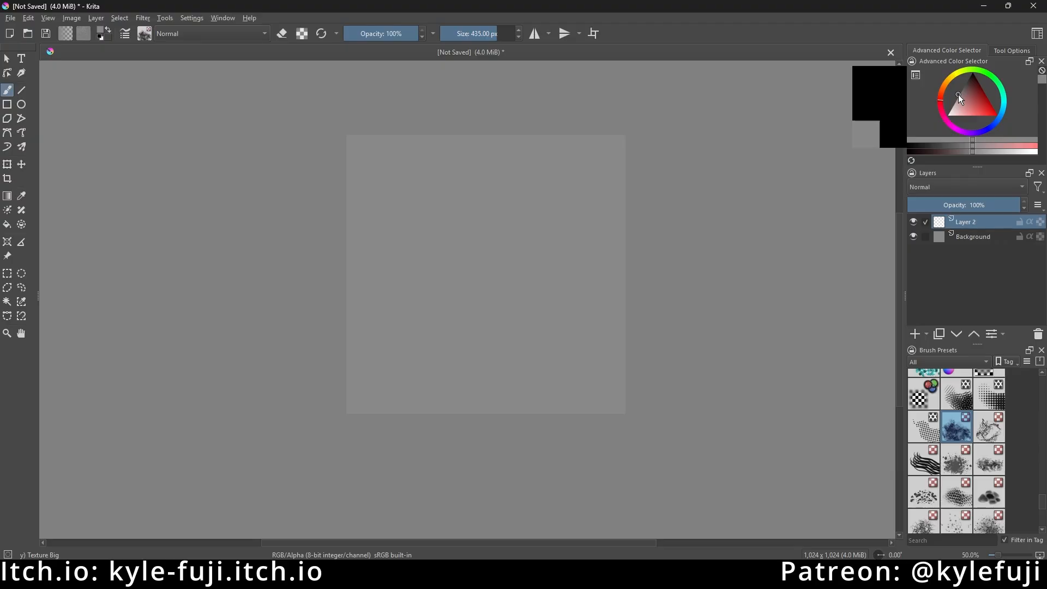
pyautogui.click(958, 100)
pyautogui.moveTo(959, 103); pyautogui.dragTo(934, 119)
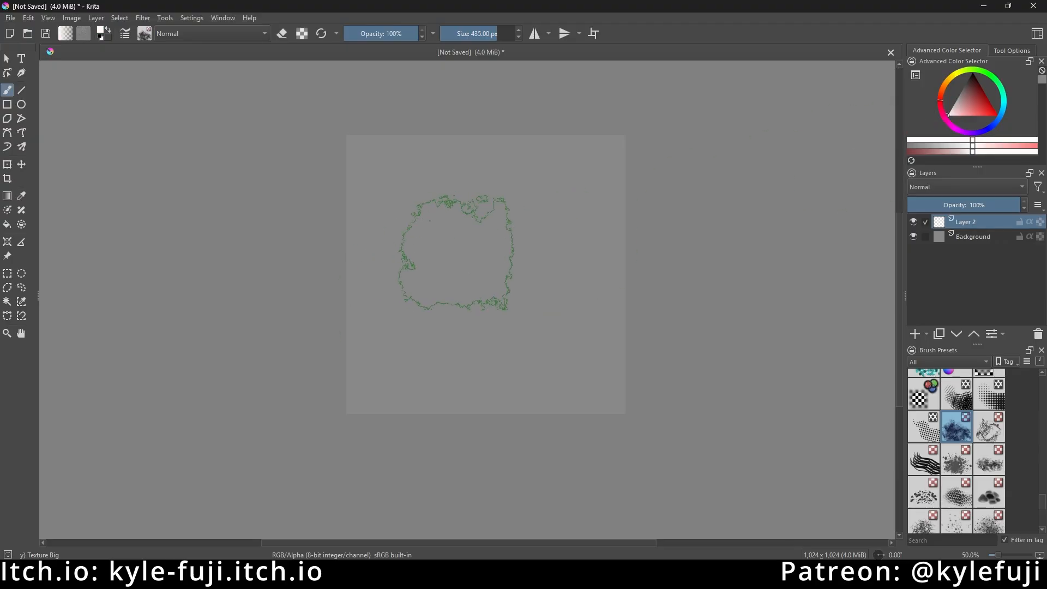
pyautogui.click(456, 253)
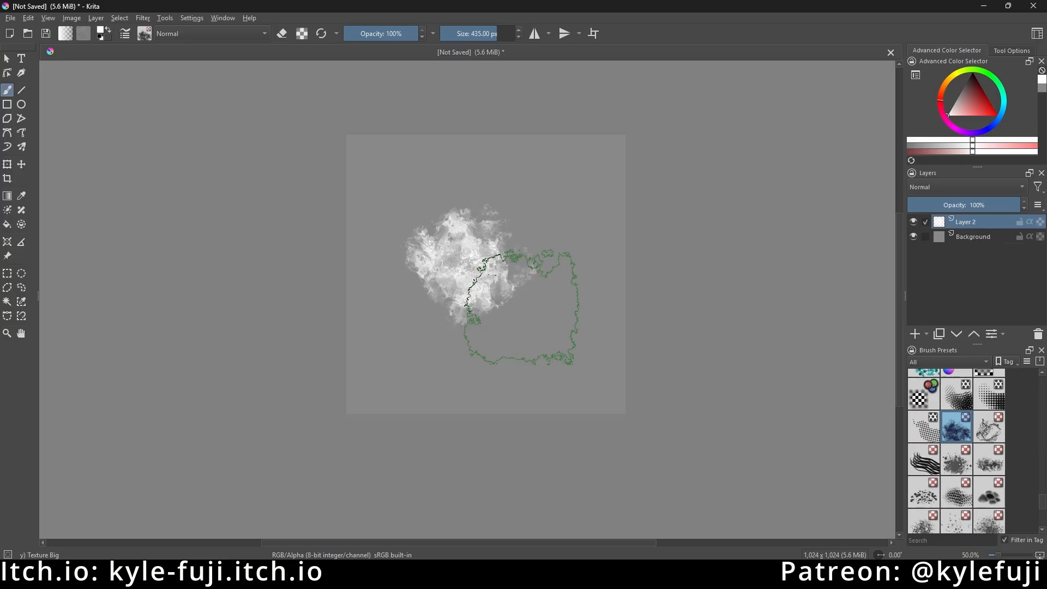
# Try a small white dab at 133.40 px, undo it and restore the brush size to 435 px.
pyautogui.moveTo(491, 34); pyautogui.dragTo(479, 43)
pyautogui.click(551, 198)
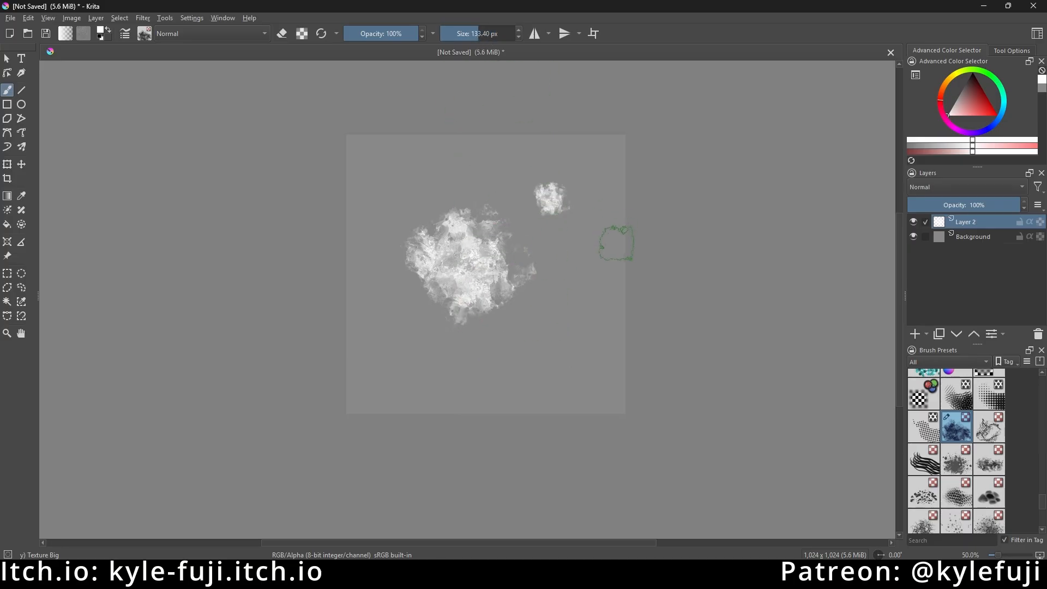
pyautogui.click(529, 246)
pyautogui.hotkey('ctrl', 'z')
pyautogui.hotkey('ctrl', 'z')
pyautogui.hotkey('ctrl', 'z')
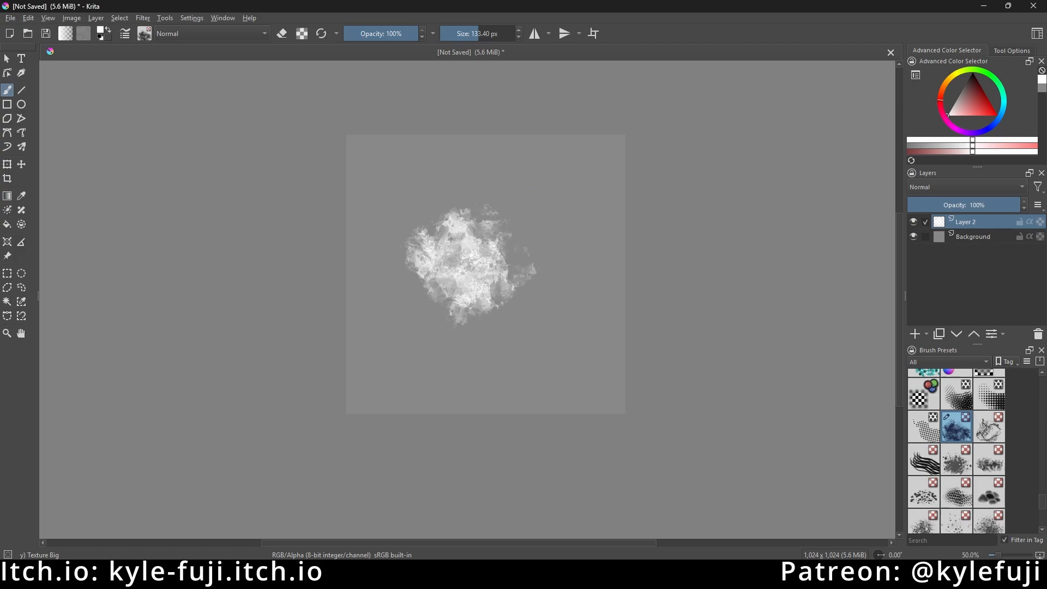
pyautogui.hotkey('ctrl', 'shift', 'z')
pyautogui.moveTo(479, 37); pyautogui.dragTo(487, 49)
pyautogui.click(491, 40)
pyautogui.write('435')
pyautogui.press('Return')
# Paint a second white patch beside the first, undoing the rejected version and the extra dabs reaching the canvas edge.
pyautogui.moveTo(528, 254); pyautogui.dragTo(540, 271)
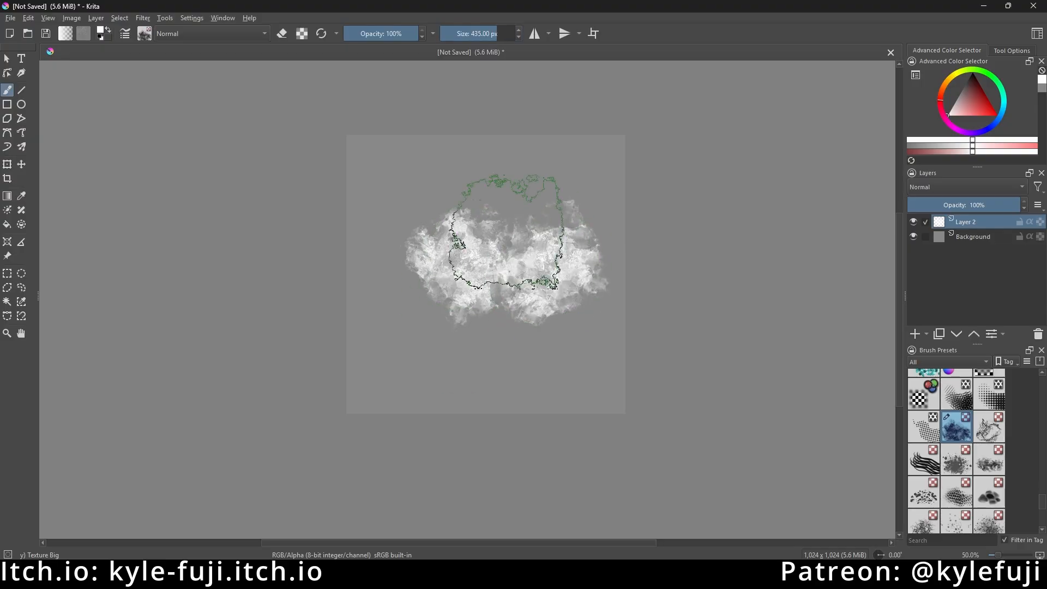
pyautogui.hotkey('ctrl', 'z')
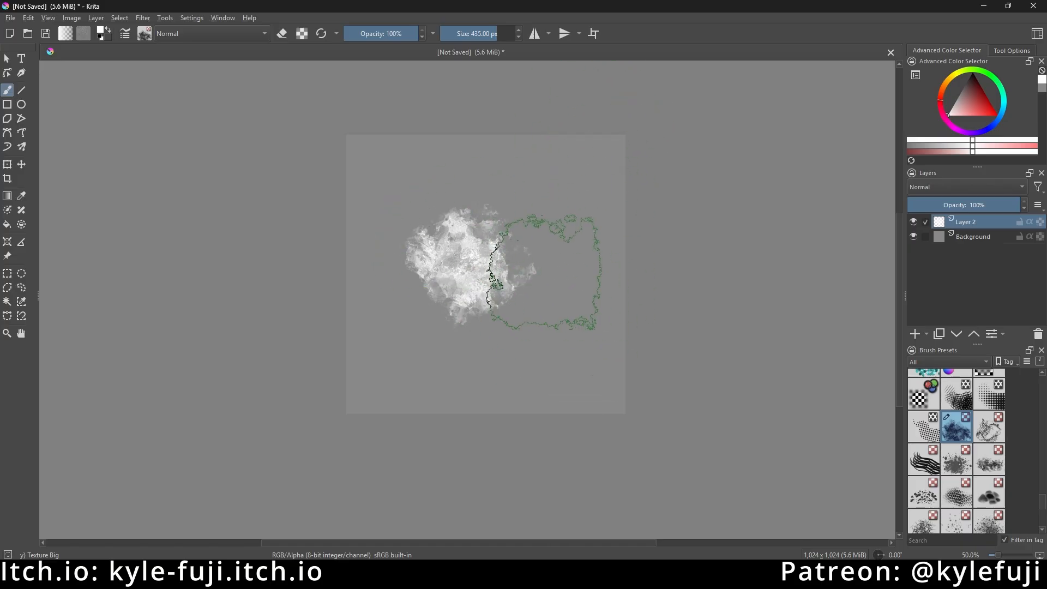
pyautogui.moveTo(542, 257)
pyautogui.mouseDown()
pyautogui.moveTo(556, 273)
pyautogui.moveTo(605, 269)
pyautogui.moveTo(572, 284)
pyautogui.moveTo(598, 280)
pyautogui.moveTo(587, 281)
pyautogui.mouseUp()
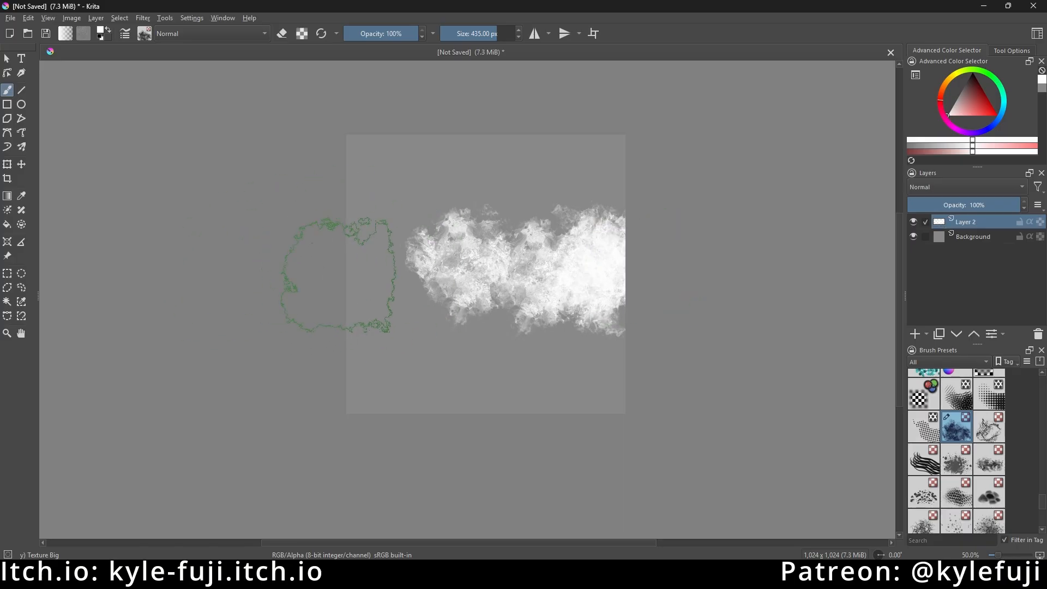
pyautogui.hotkey('ctrl', 'z')
pyautogui.hotkey('ctrl', 'z')
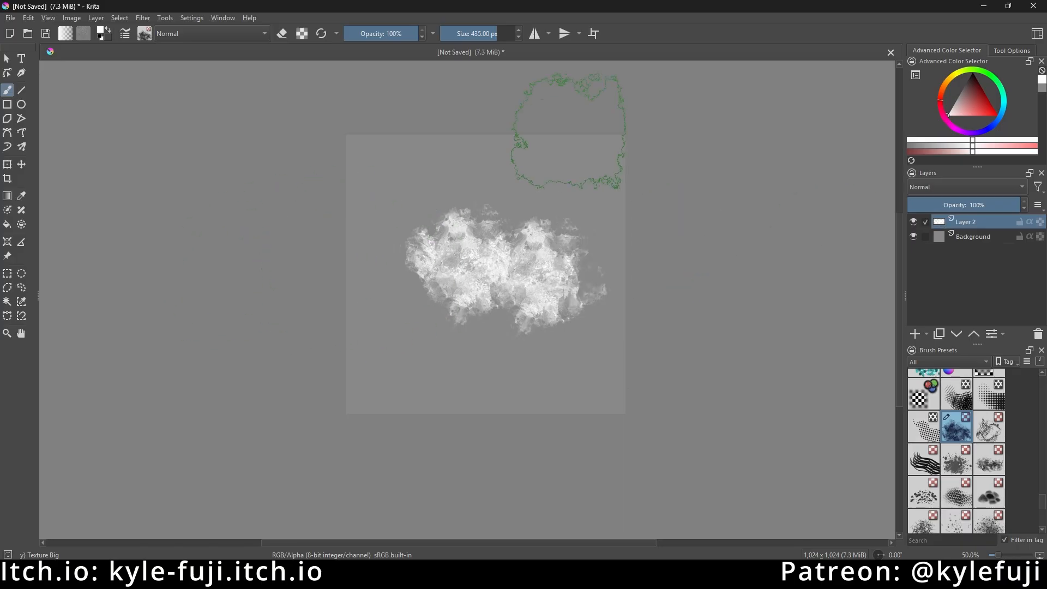
# Turn on wrap-around mode and paint white Texture Big strokes across the tile, leaving scattered grey gaps.
pyautogui.click(594, 38)
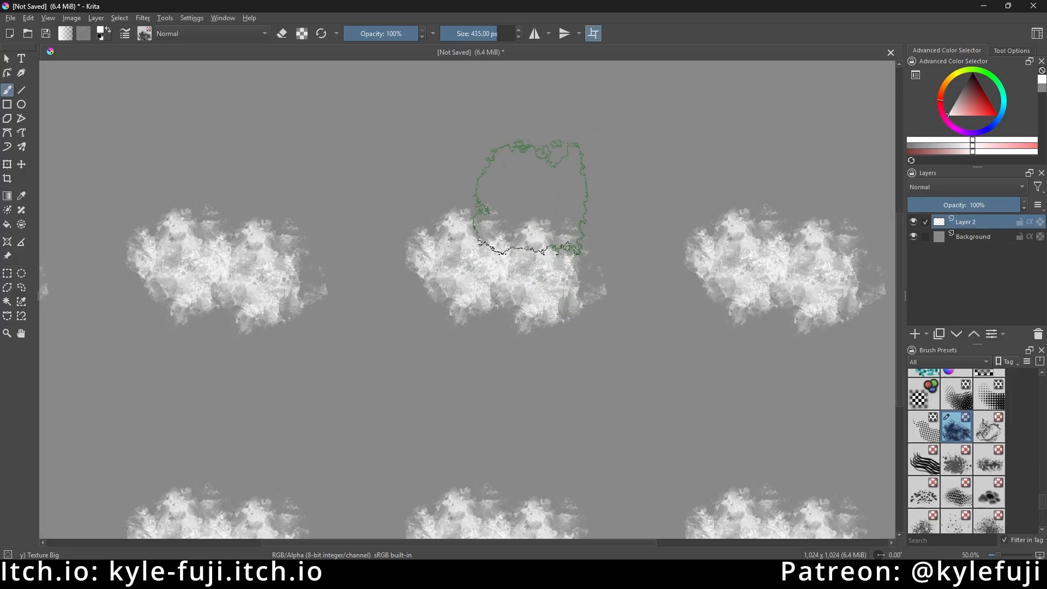
pyautogui.moveTo(547, 212)
pyautogui.mouseDown()
pyautogui.moveTo(549, 222)
pyautogui.moveTo(491, 199)
pyautogui.moveTo(401, 212)
pyautogui.mouseUp()
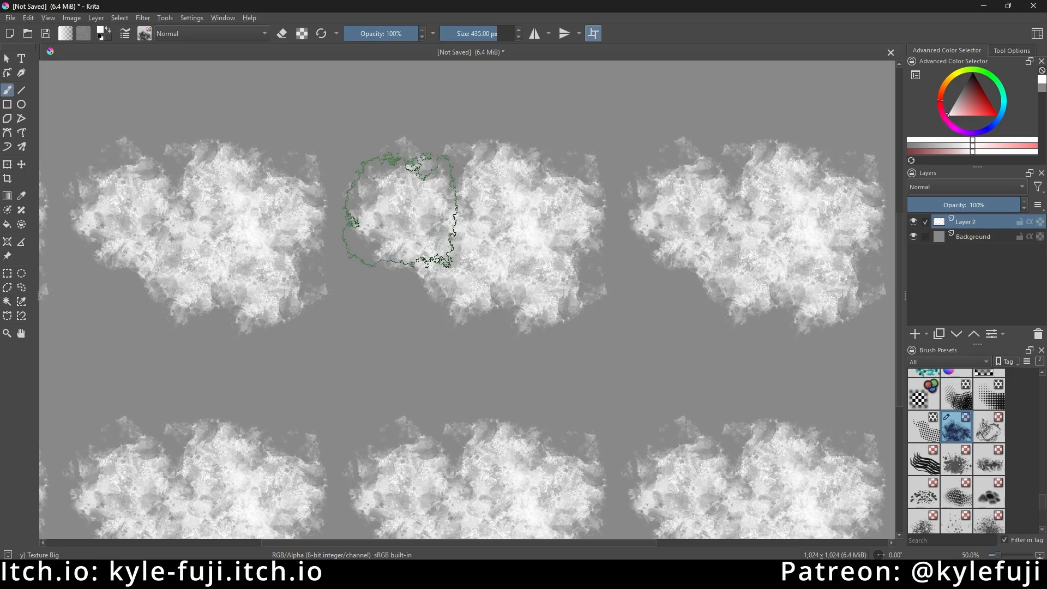
pyautogui.moveTo(390, 303)
pyautogui.mouseDown()
pyautogui.moveTo(444, 352)
pyautogui.moveTo(532, 373)
pyautogui.mouseUp()
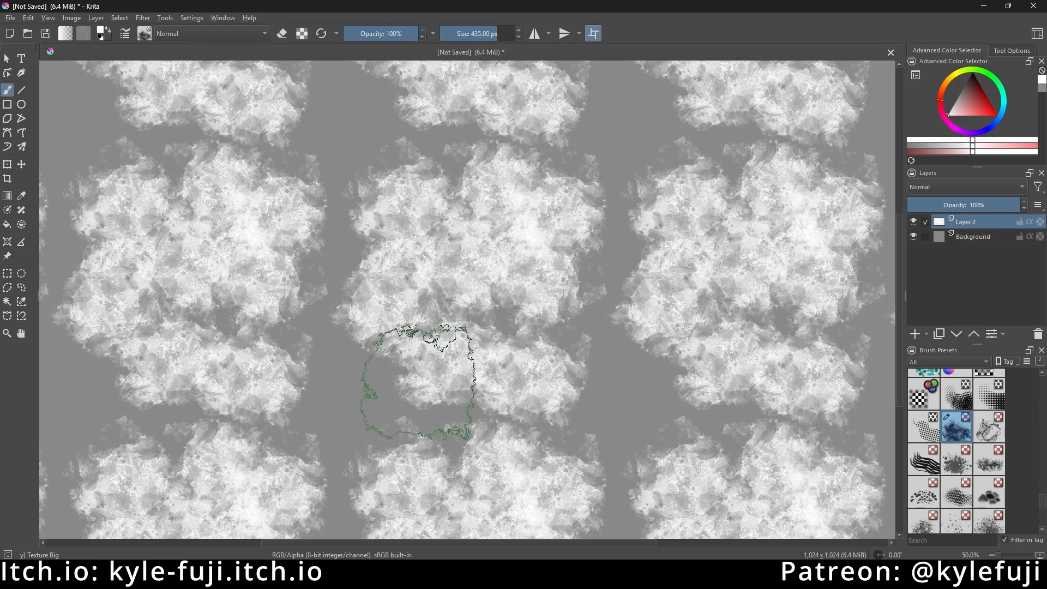
pyautogui.moveTo(418, 382)
pyautogui.mouseDown()
pyautogui.moveTo(355, 390)
pyautogui.moveTo(452, 374)
pyautogui.moveTo(614, 312)
pyautogui.moveTo(624, 211)
pyautogui.moveTo(437, 169)
pyautogui.moveTo(408, 139)
pyautogui.moveTo(439, 134)
pyautogui.moveTo(525, 442)
pyautogui.moveTo(579, 376)
pyautogui.mouseUp()
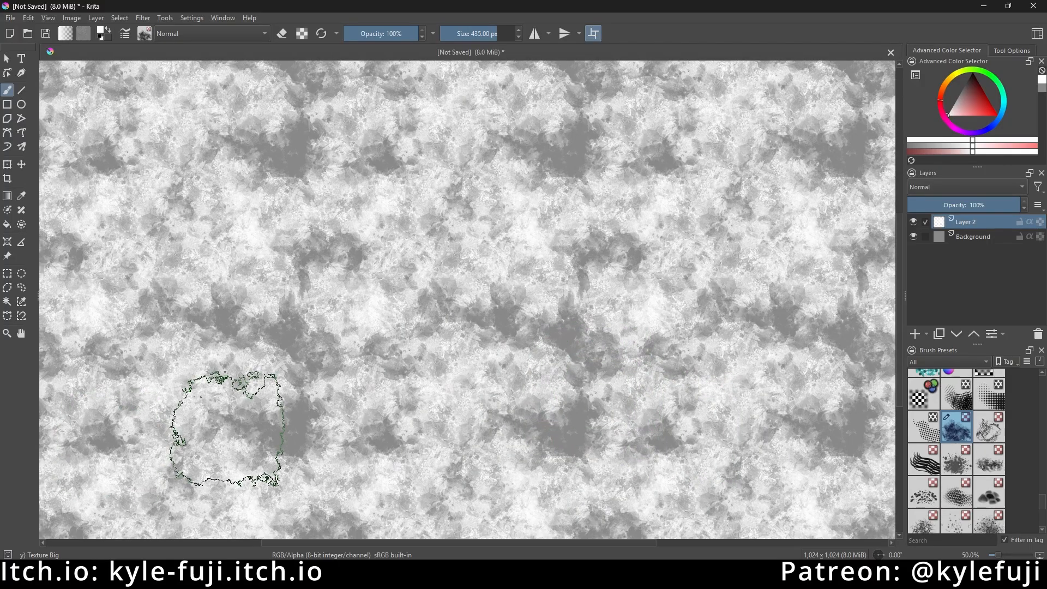
pyautogui.click(573, 392)
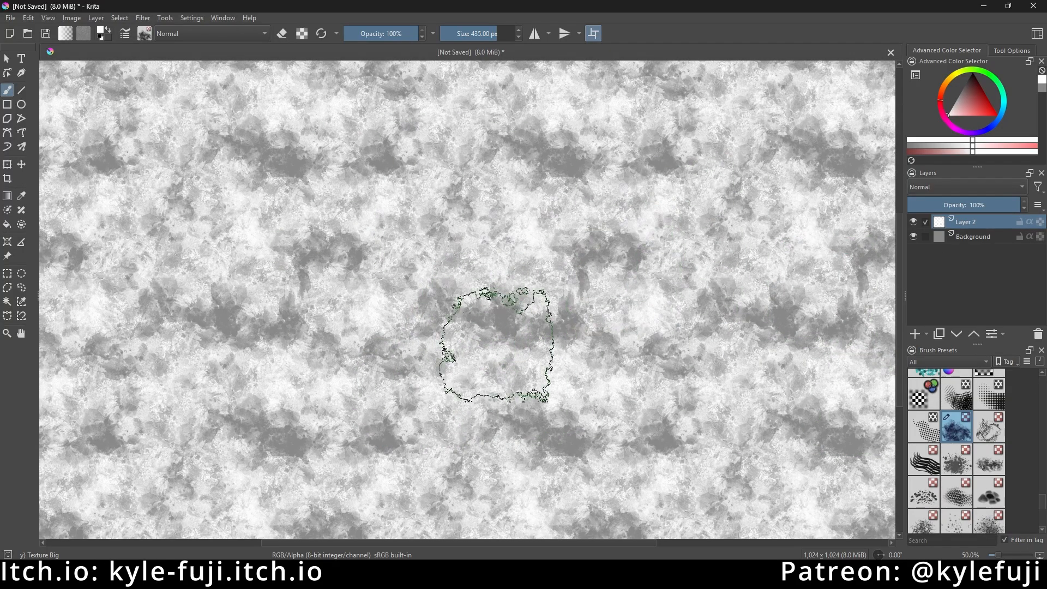
# Try adding many more white Texture Big dabs over the remaining grey patches of the tiled texture.
pyautogui.click(519, 149)
pyautogui.click(518, 147)
pyautogui.click(395, 164)
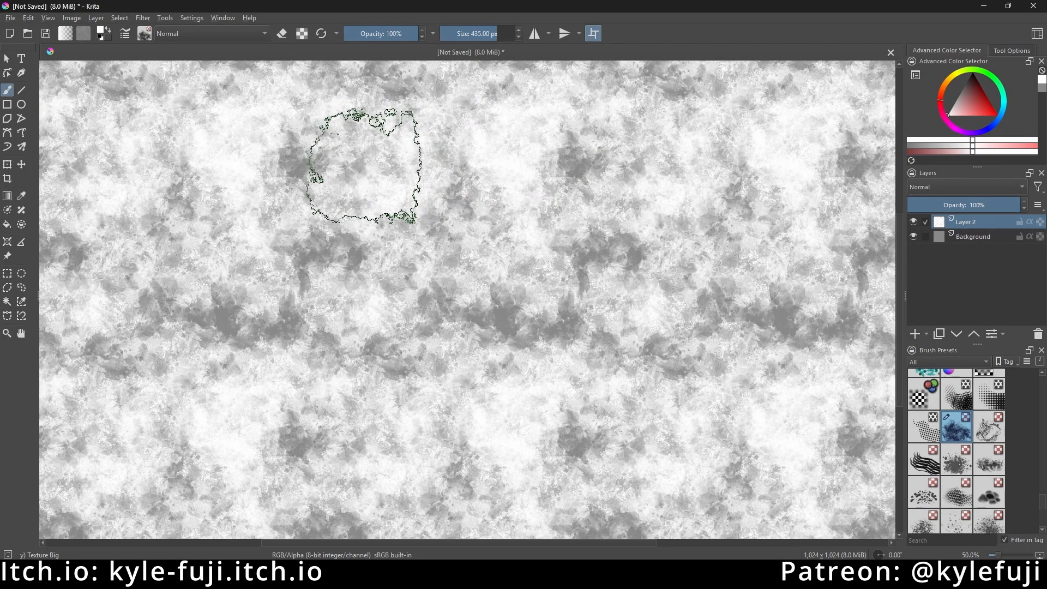
pyautogui.click(363, 167)
pyautogui.click(314, 343)
pyautogui.click(313, 275)
pyautogui.click(346, 265)
pyautogui.click(475, 310)
pyautogui.click(557, 207)
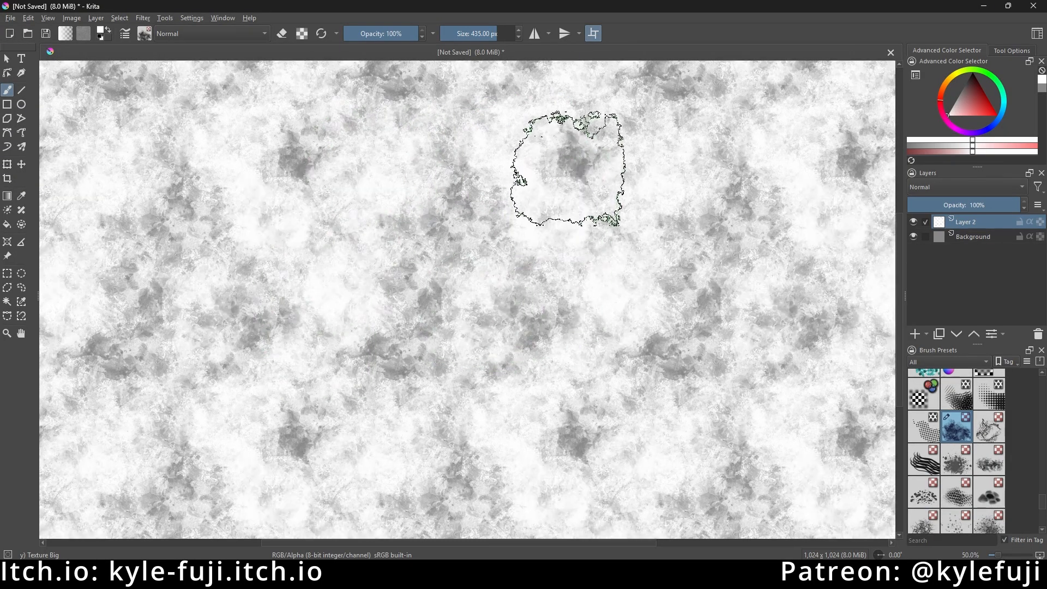
pyautogui.click(567, 169)
pyautogui.click(423, 327)
pyautogui.click(414, 344)
pyautogui.click(416, 393)
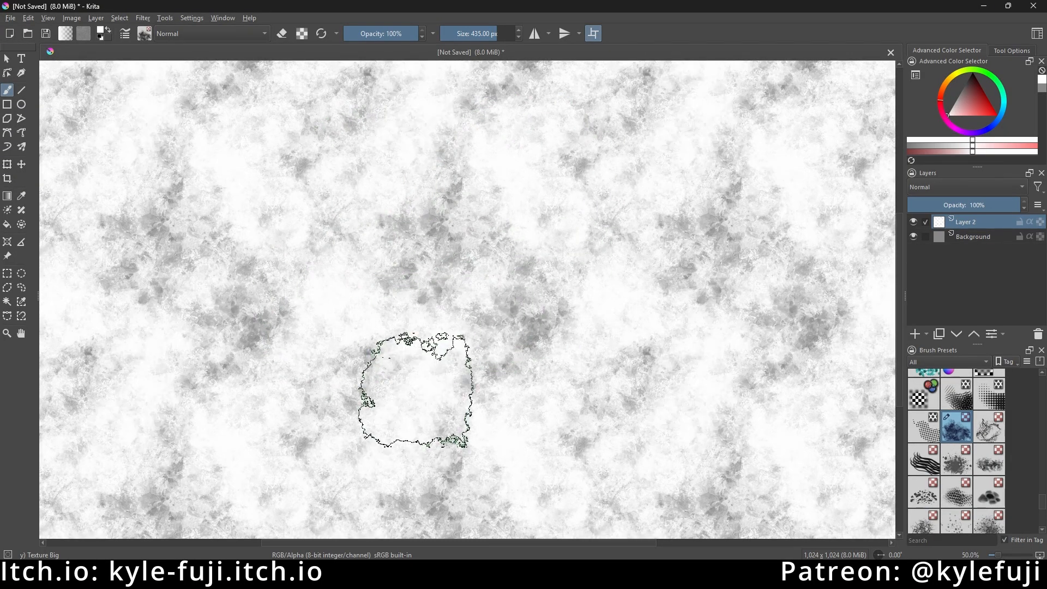
pyautogui.click(585, 340)
pyautogui.click(529, 334)
pyautogui.click(380, 230)
pyautogui.click(434, 248)
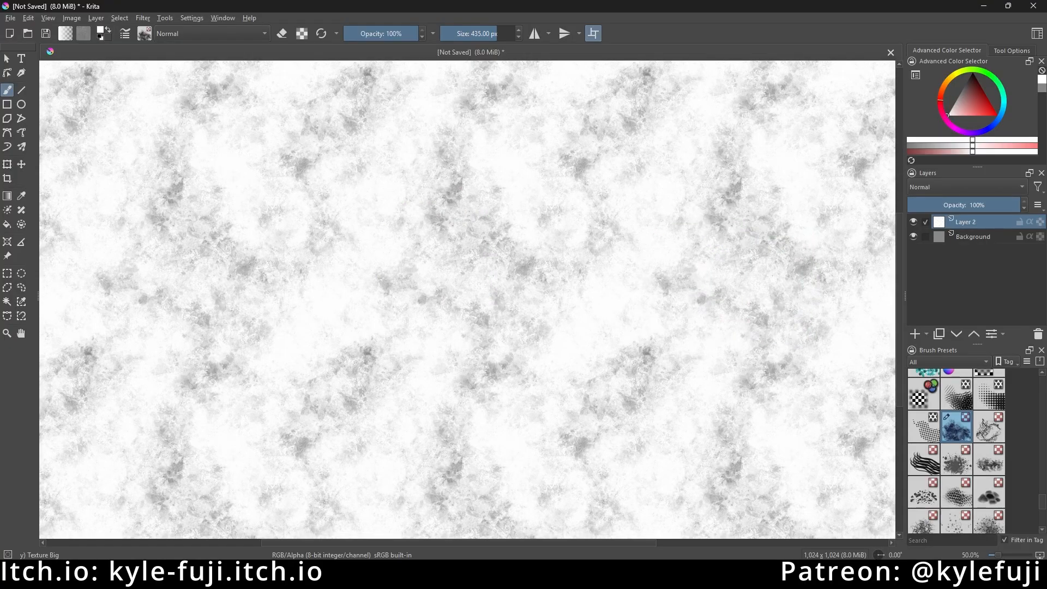
# Undo the excess white dabs back to the patchier coverage, redoing one dab undone too far.
pyautogui.hotkey('ctrl', 'z')
pyautogui.hotkey('ctrl', 'z')
pyautogui.hotkey('ctrl', 'z')
pyautogui.hotkey('ctrl', 'z')
pyautogui.hotkey('ctrl', 'z')
pyautogui.hotkey('ctrl', 'z')
pyautogui.hotkey('ctrl', 'z')
pyautogui.hotkey('ctrl', 'z')
pyautogui.hotkey('ctrl', 'z')
pyautogui.hotkey('ctrl', 'z')
pyautogui.hotkey('ctrl', 'z')
pyautogui.hotkey('ctrl', 'z')
pyautogui.hotkey('ctrl', 'z')
pyautogui.hotkey('ctrl', 'z')
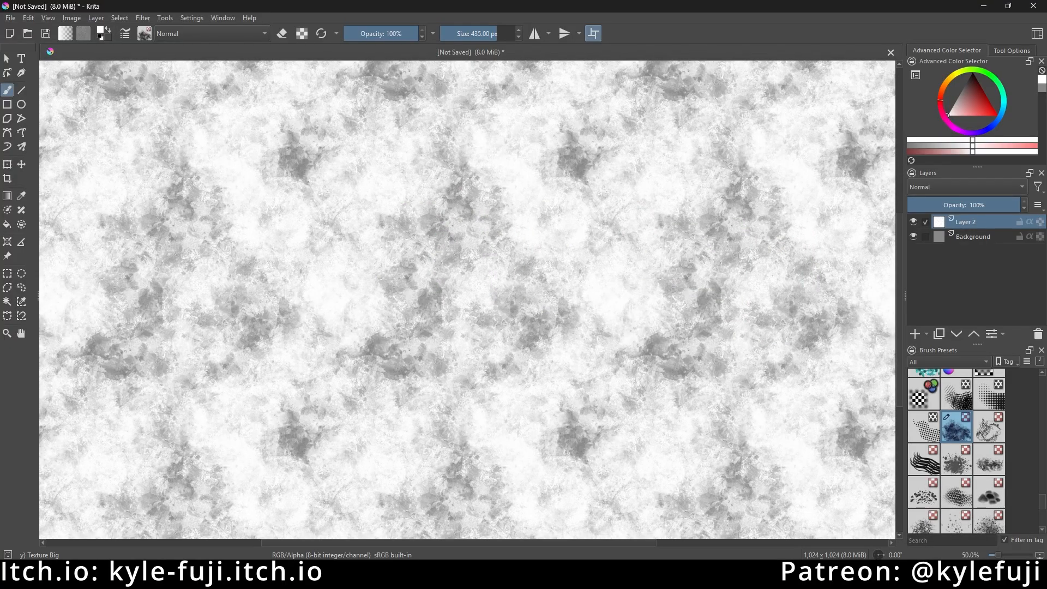
pyautogui.hotkey('ctrl', 'z')
pyautogui.hotkey('ctrl', 'z')
pyautogui.hotkey('ctrl', 'z')
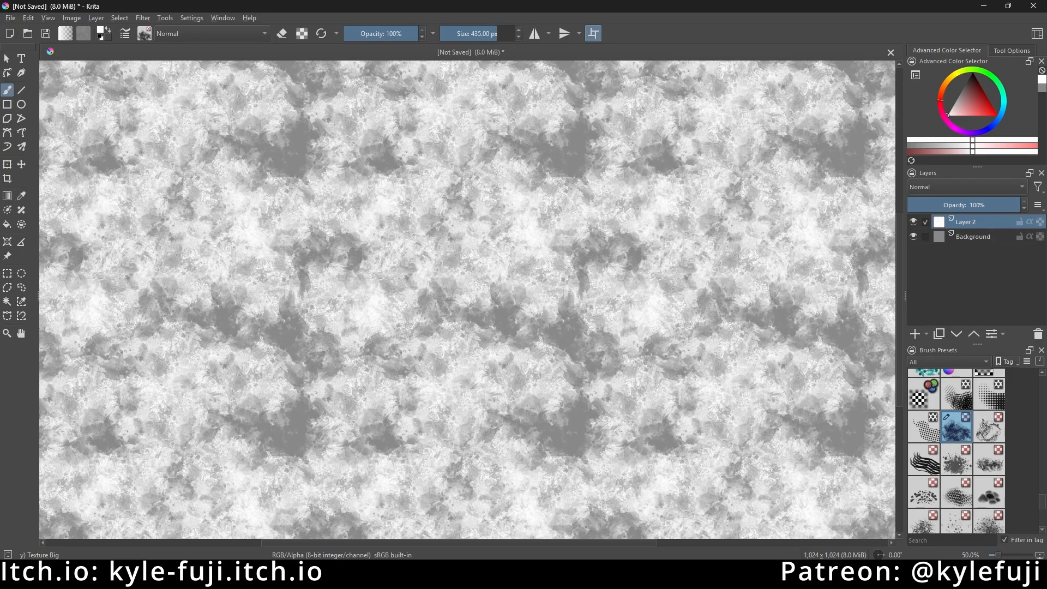
pyautogui.hotkey('ctrl', 'shift', 'z')
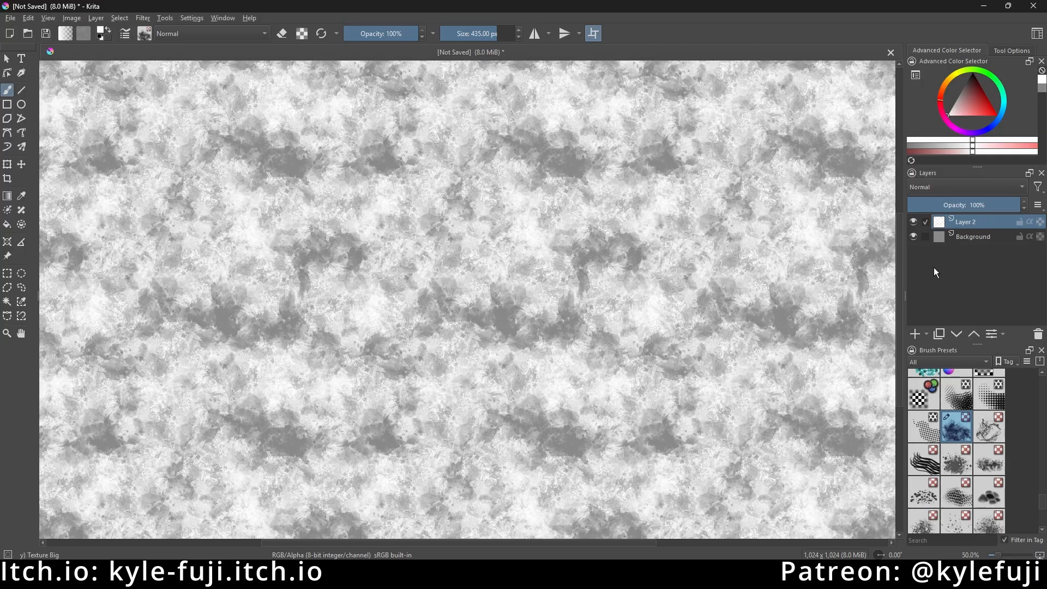
# Rename Layer 2 as Rock Face.
pyautogui.doubleClick(975, 224)
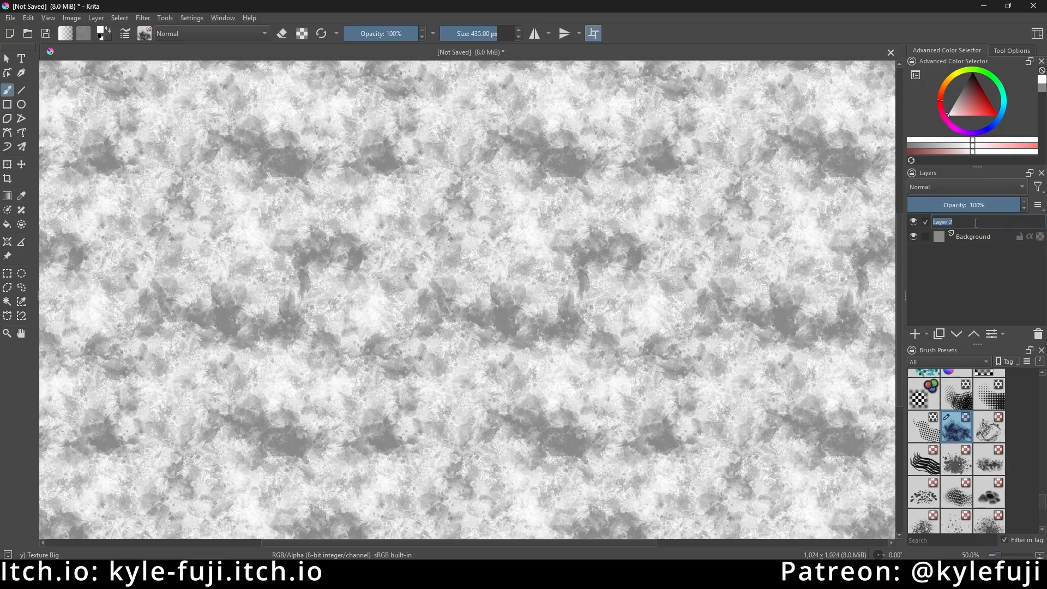
pyautogui.write('Rock Face')
pyautogui.press('Return')
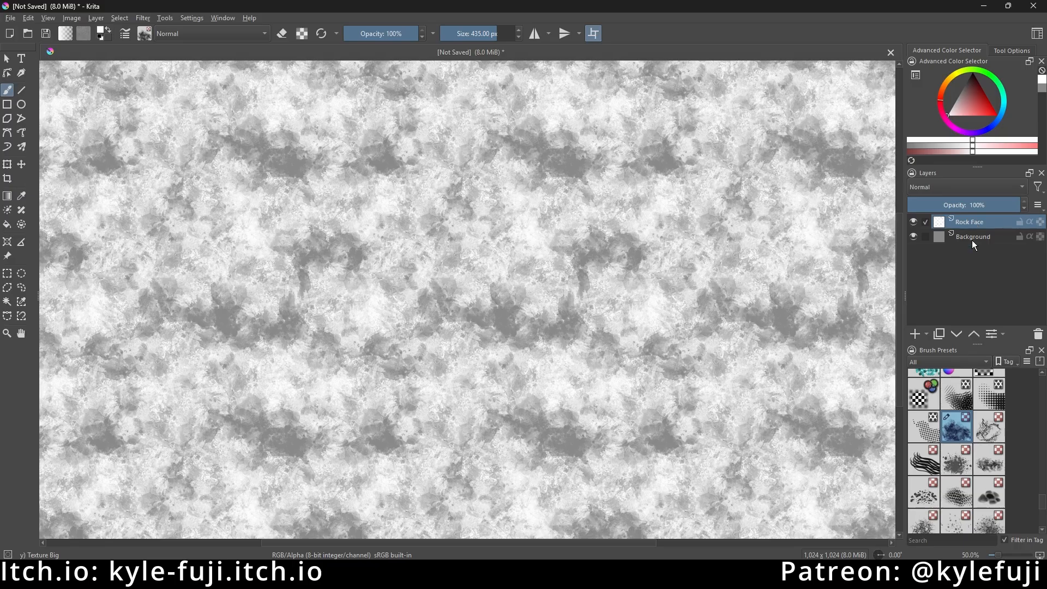
# Toggle the visibility of the Background and Rock Face layers to compare each one's contribution, leaving both visible.
pyautogui.click(914, 235)
pyautogui.click(914, 236)
pyautogui.click(913, 236)
pyautogui.click(913, 236)
pyautogui.click(914, 222)
pyautogui.click(914, 222)
pyautogui.click(914, 237)
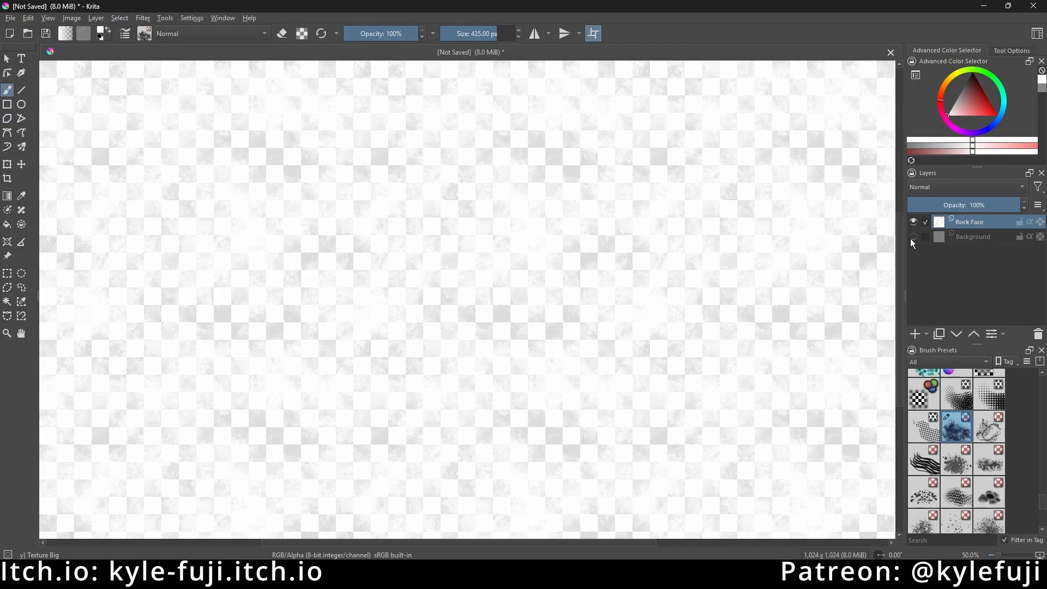
pyautogui.click(913, 237)
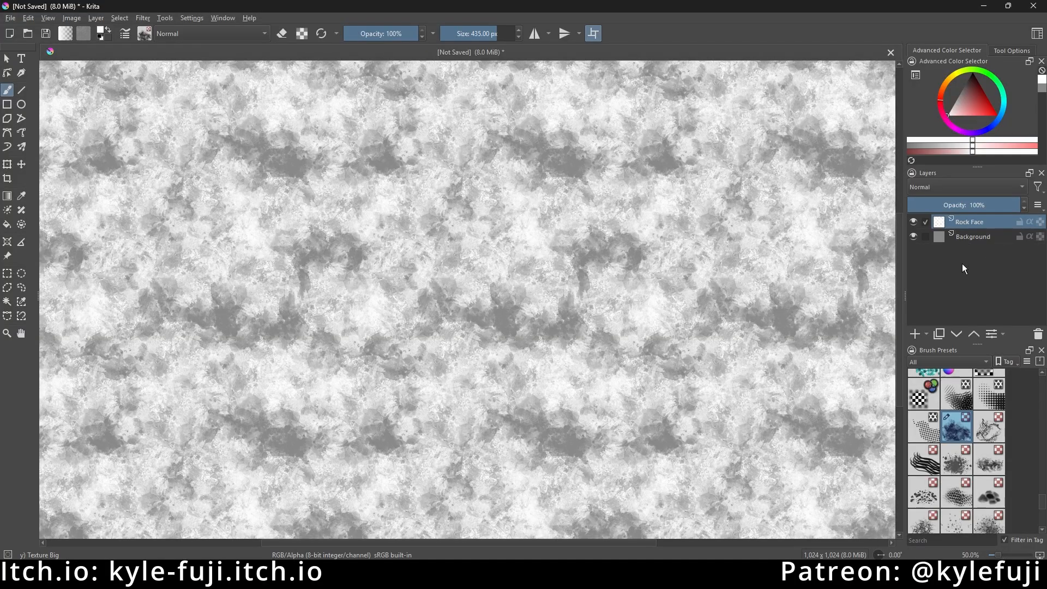
# Add a new paint layer above Rock Face and name it Cracks.
pyautogui.click(915, 333)
pyautogui.doubleClick(986, 220)
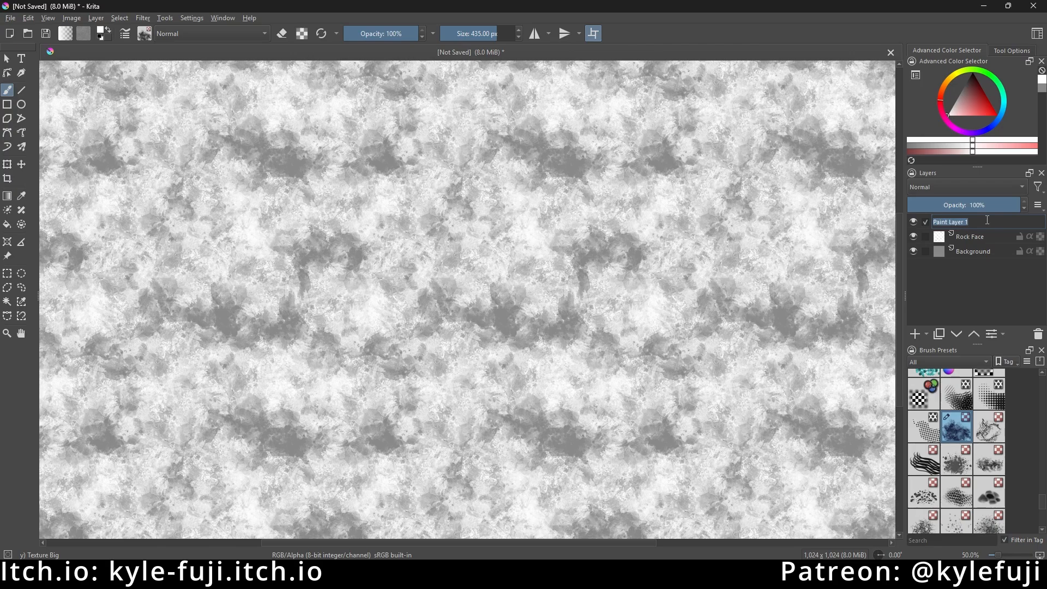
pyautogui.write('Cracks')
pyautogui.press('Return')
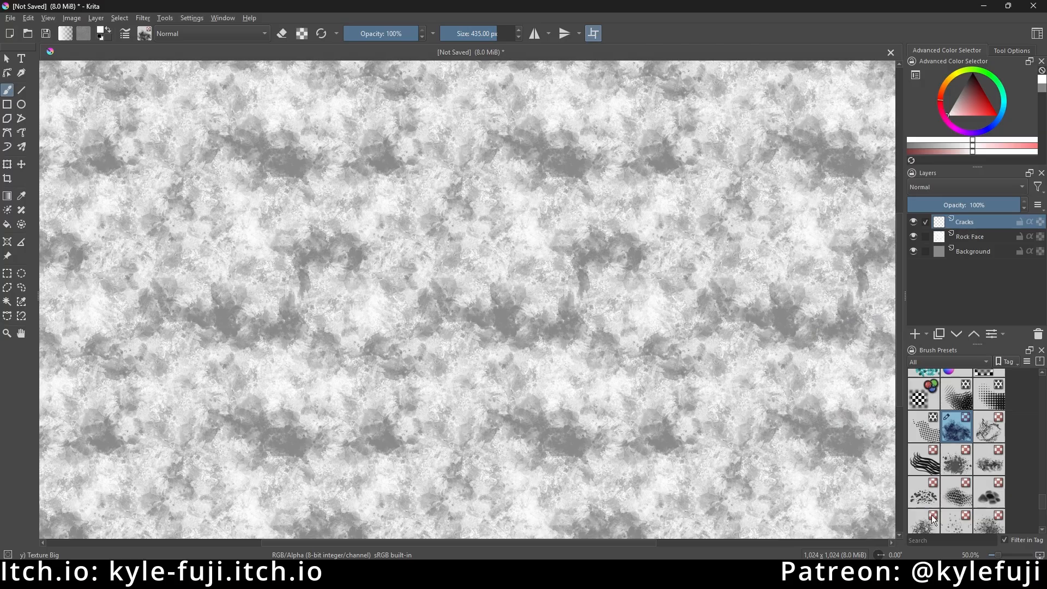
# Choose the Texture Spines brush preset and set its size to 388.91 px.
pyautogui.scroll(-3, 932, 513)
pyautogui.moveTo(1041, 515); pyautogui.dragTo(1044, 508)
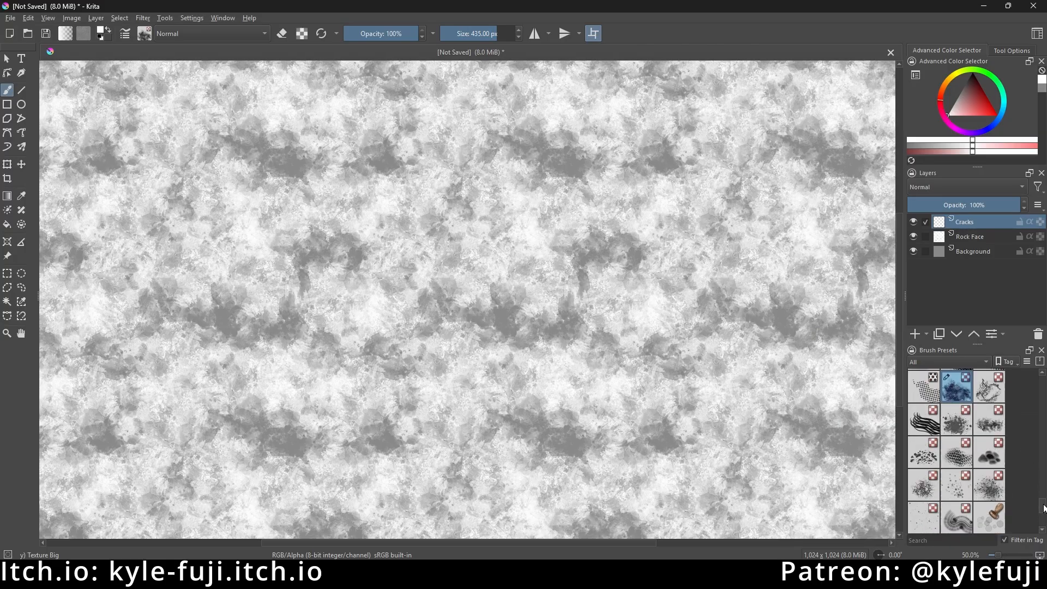
pyautogui.click(923, 485)
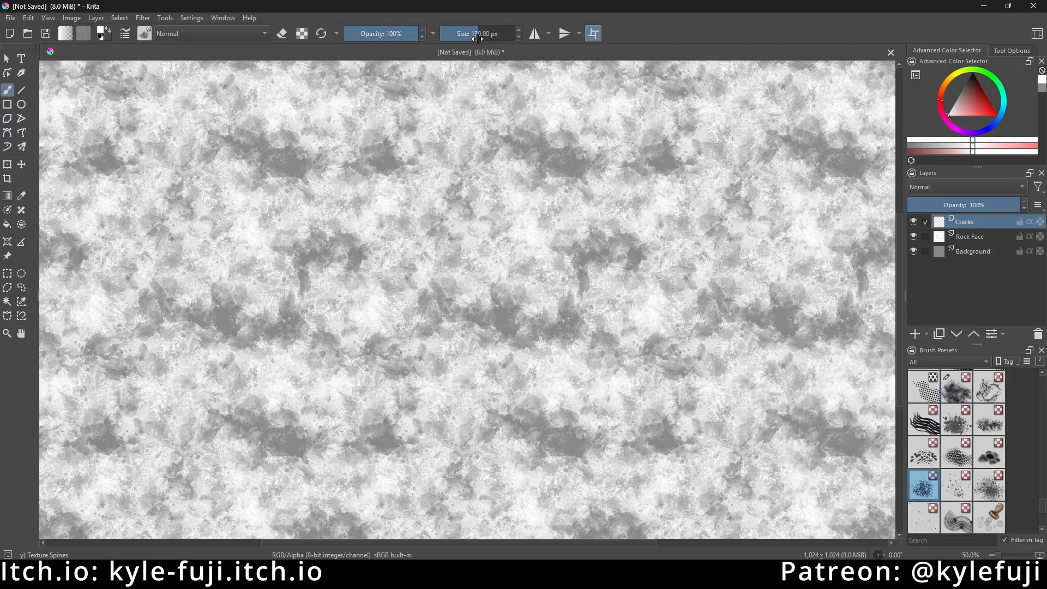
pyautogui.moveTo(477, 38); pyautogui.dragTo(496, 45)
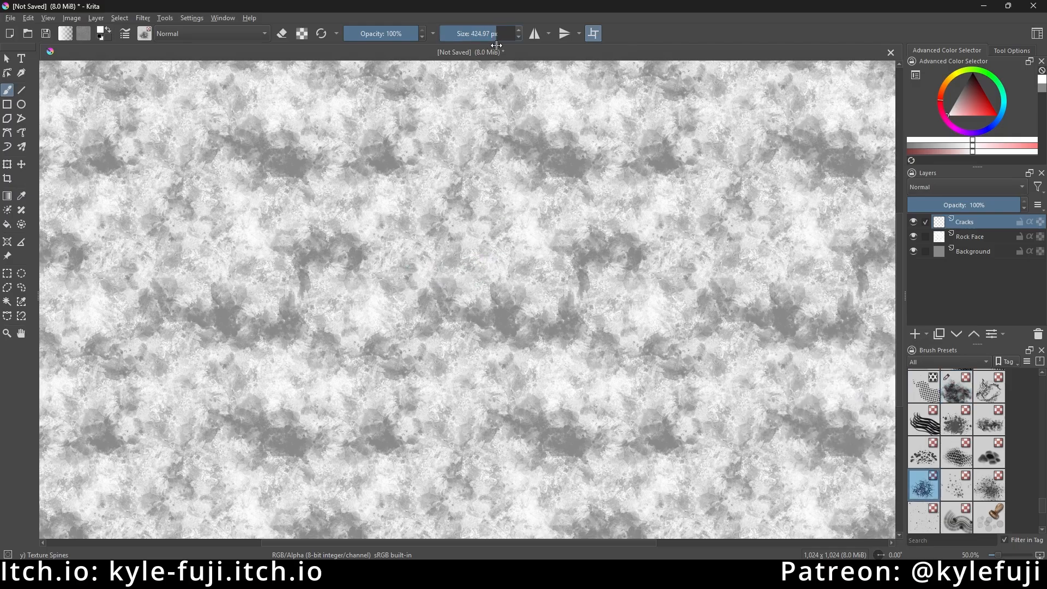
# Try white Texture Spines stamps on the Cracks layer and undo them.
pyautogui.click(455, 273)
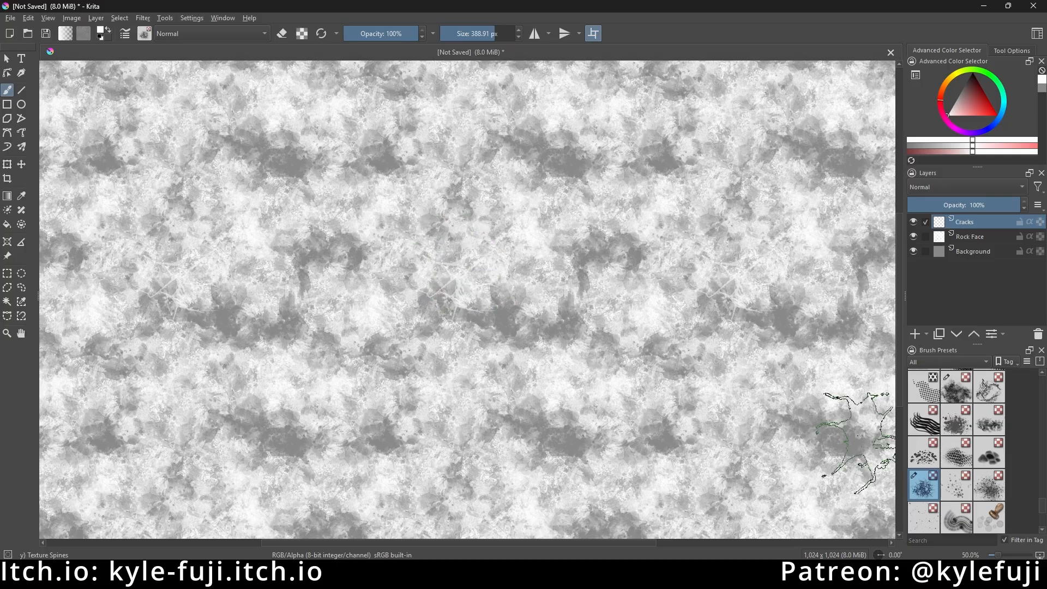
pyautogui.hotkey('ctrl', 'z')
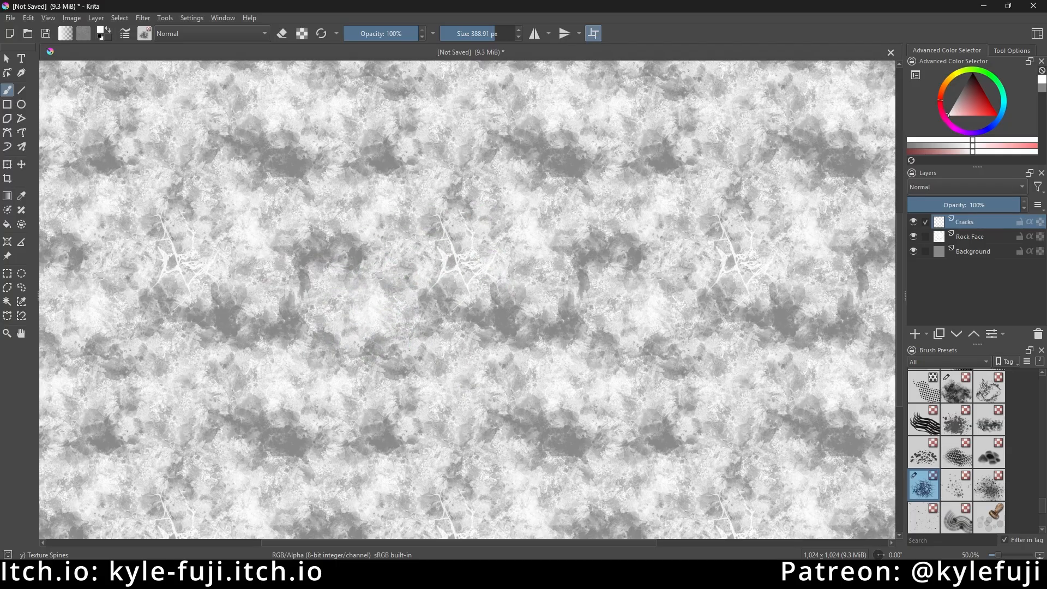
pyautogui.hotkey('ctrl', 'z')
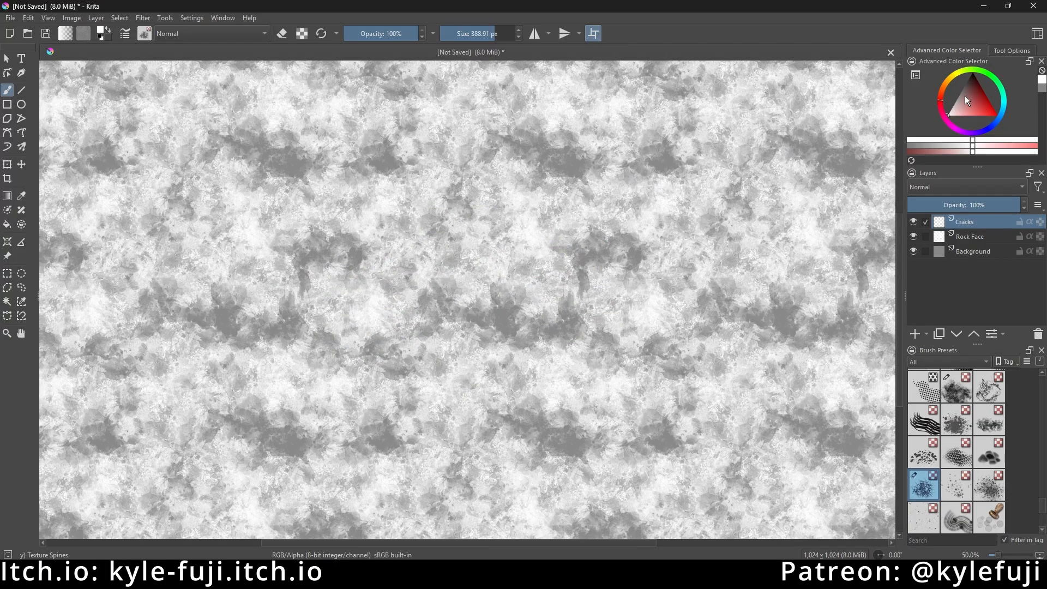
# Set the paint colour to mid grey and stamp a Texture Spines crack in the tile's upper part on the Cracks layer.
pyautogui.moveTo(964, 96)
pyautogui.mouseDown()
pyautogui.moveTo(948, 93)
pyautogui.moveTo(957, 66)
pyautogui.moveTo(916, 94)
pyautogui.mouseUp()
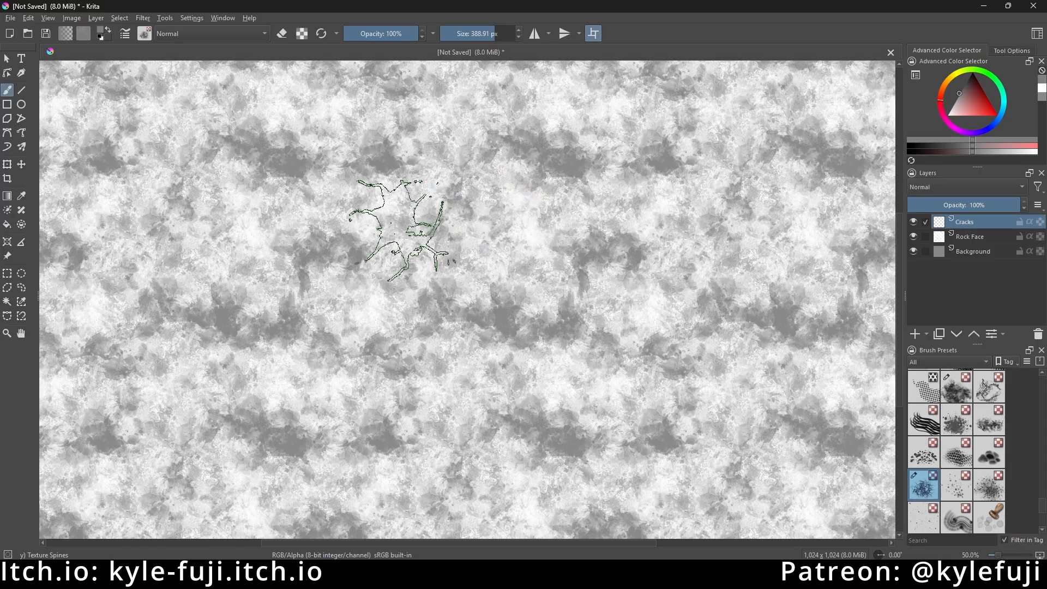
pyautogui.click(504, 199)
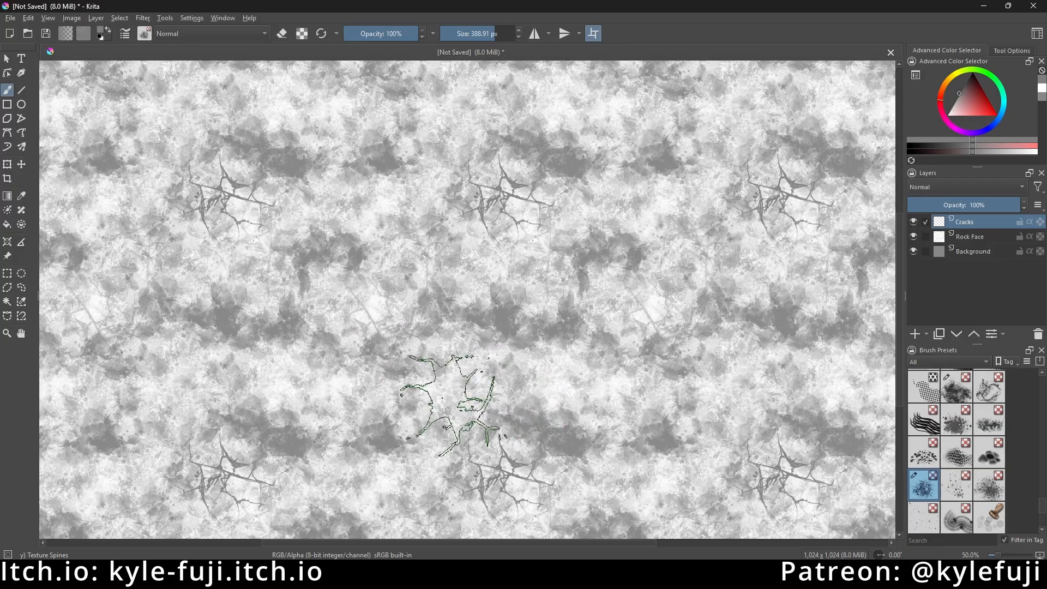
# Stamp more 388.91 px Texture Spines cracks in mid grey across the tile on the Cracks layer.
pyautogui.click(382, 436)
pyautogui.click(362, 365)
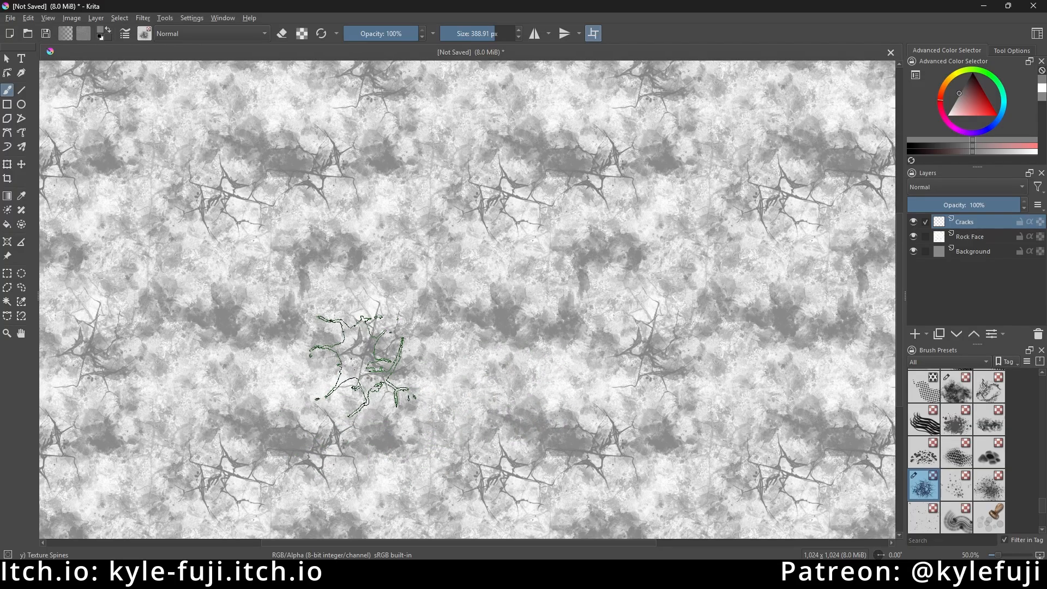
pyautogui.click(493, 248)
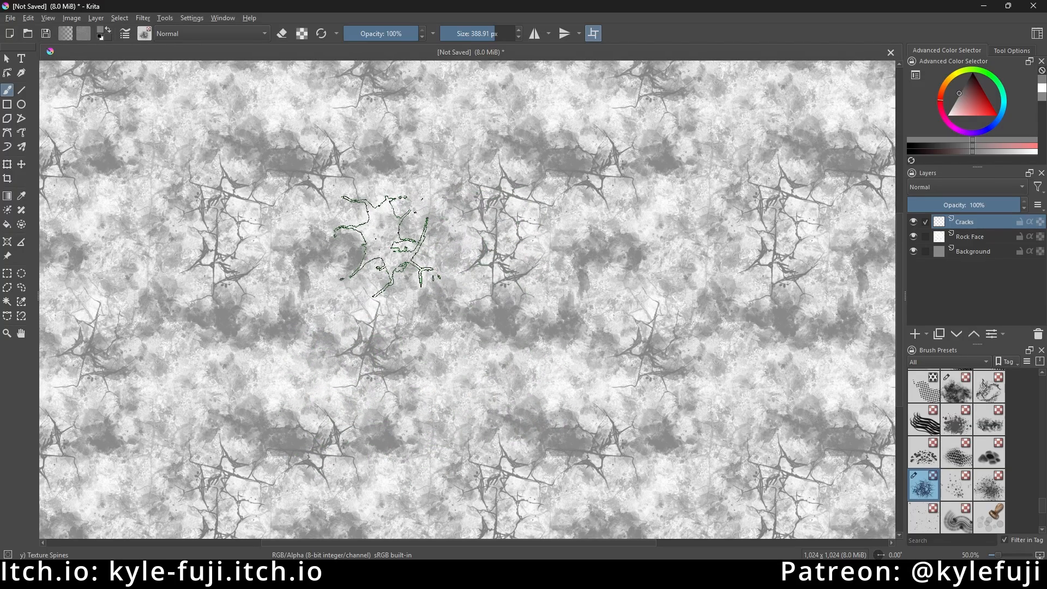
# Choose the Texture Crackles brush preset and stamp 385 px crackles into the open areas between the cracks on the Cracks layer.
pyautogui.click(990, 395)
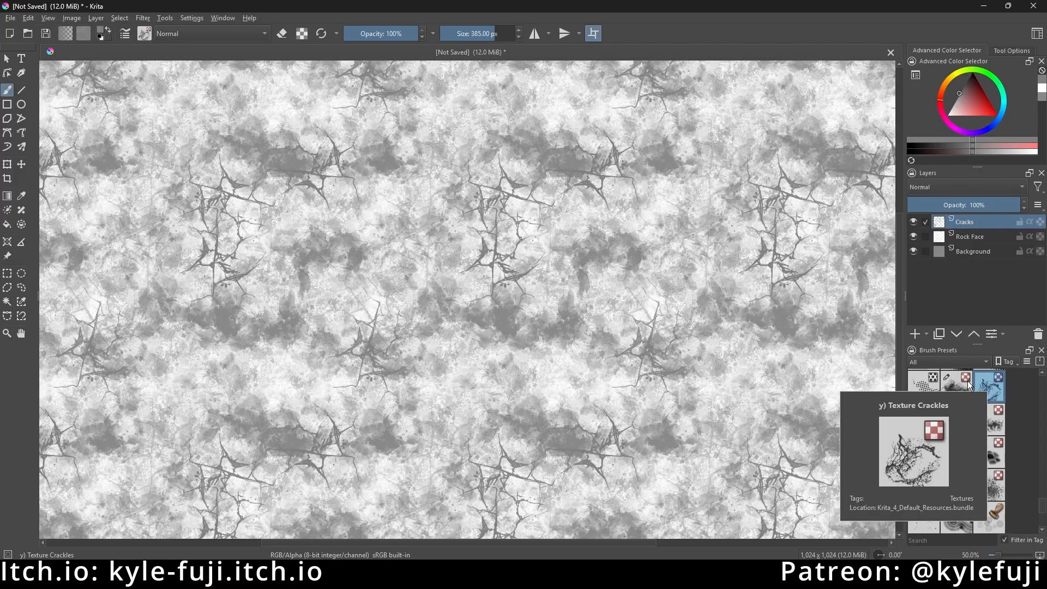
pyautogui.click(620, 287)
pyautogui.click(545, 371)
pyautogui.click(425, 381)
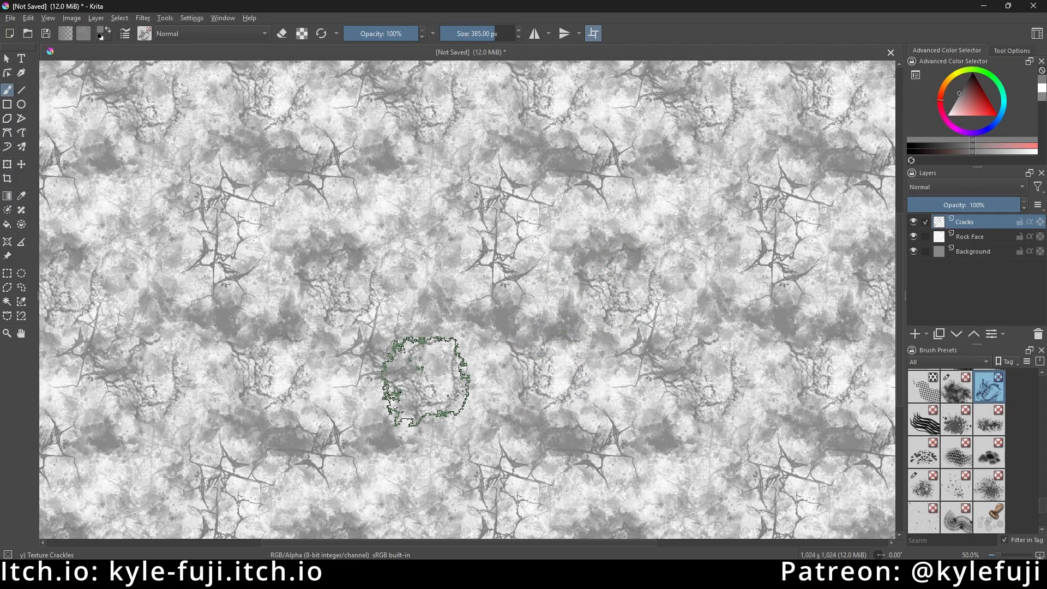
pyautogui.click(406, 214)
pyautogui.click(586, 211)
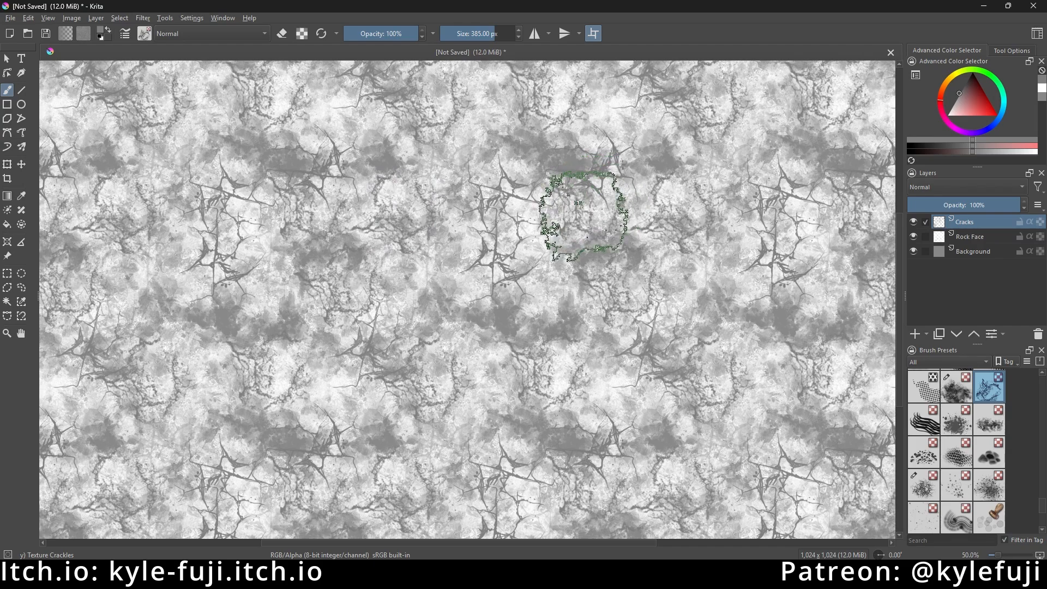
pyautogui.click(448, 276)
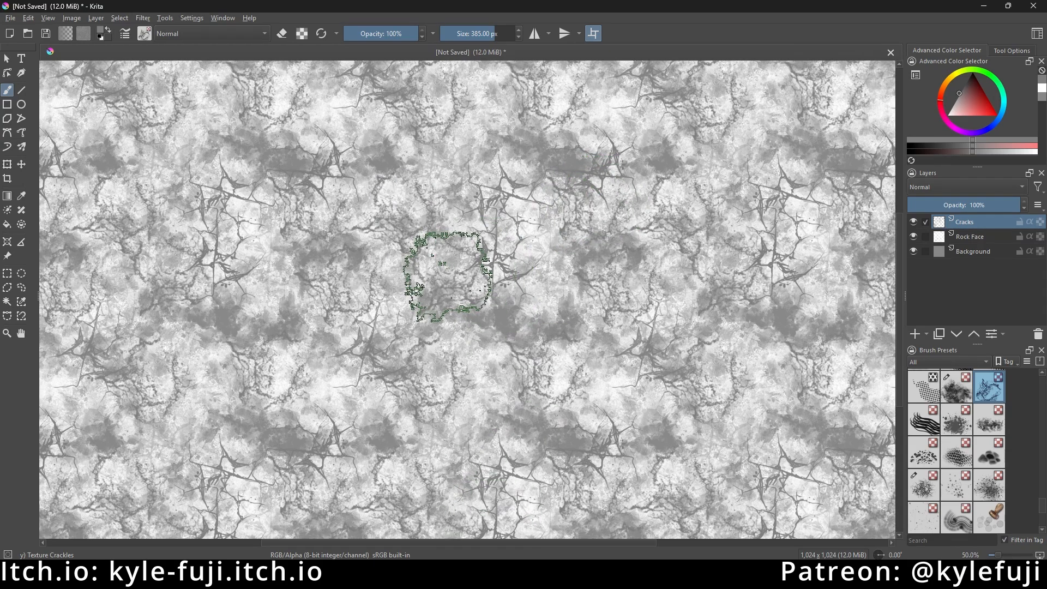
# Try small Texture Spines stamps at 45.76 px on the Cracks layer and undo them.
pyautogui.click(915, 487)
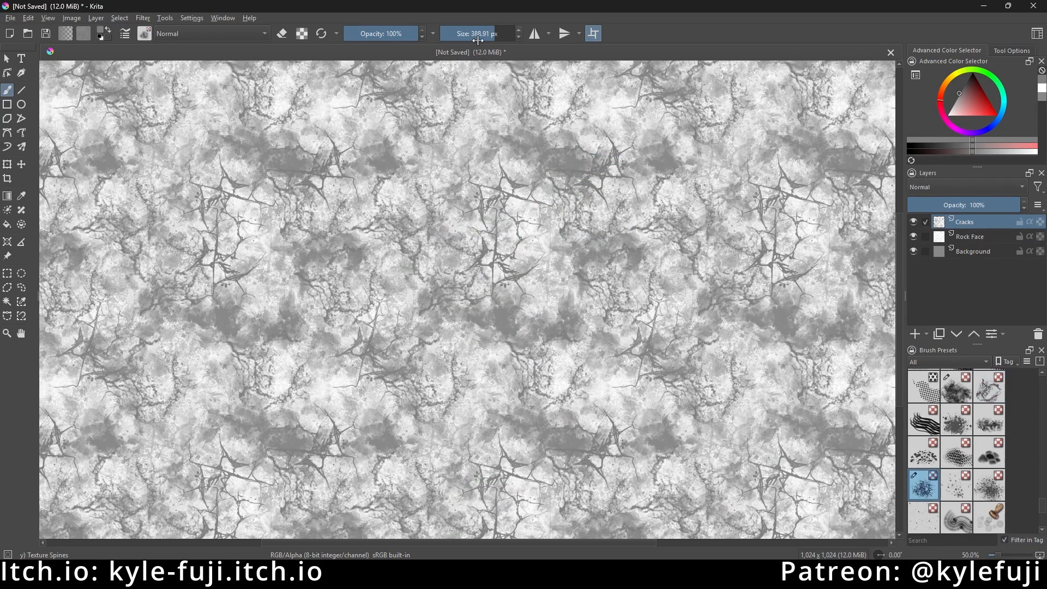
pyautogui.moveTo(478, 40); pyautogui.dragTo(468, 50)
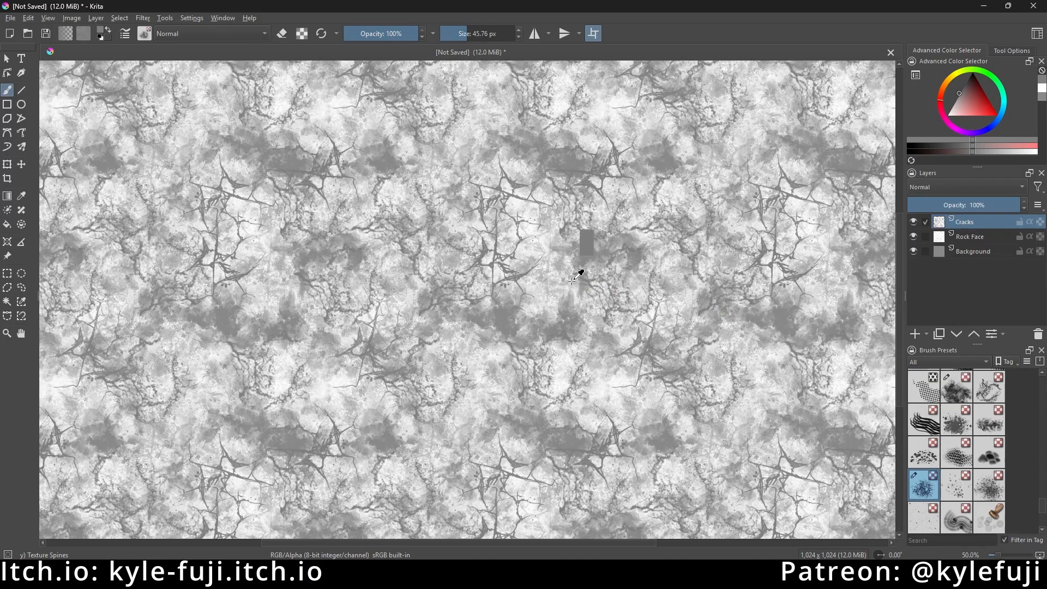
pyautogui.hotkey('ctrl', 'z')
pyautogui.hotkey('ctrl', 'z')
pyautogui.hotkey('ctrl', 'shift', 'z')
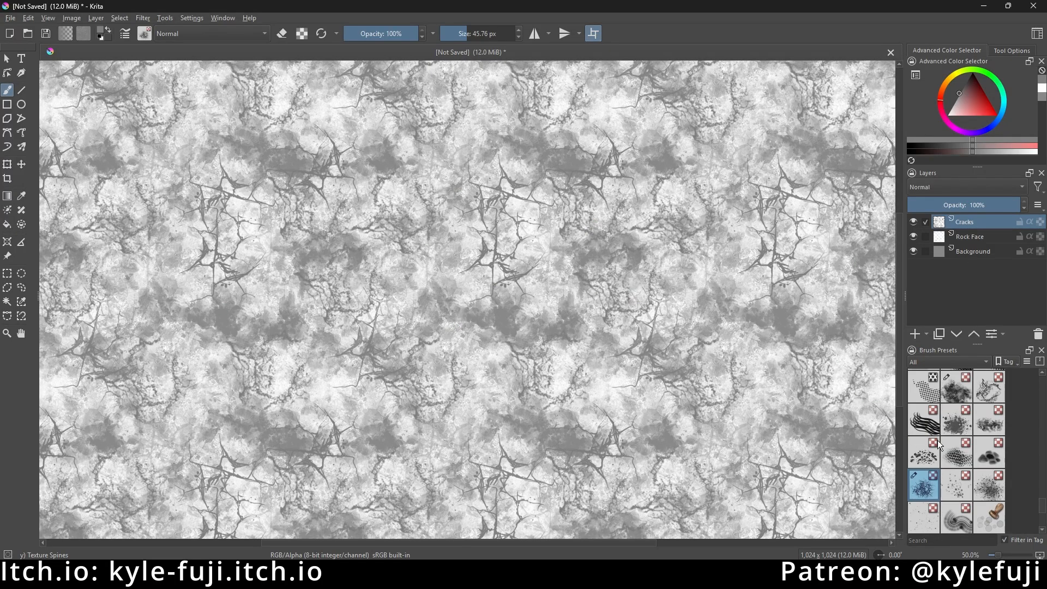
# Set Texture Spines to 222.38 px and stamp smaller cracks on the Cracks layer, adding another 385 px Texture Crackles stamp.
pyautogui.scroll(-2, 533, 299)
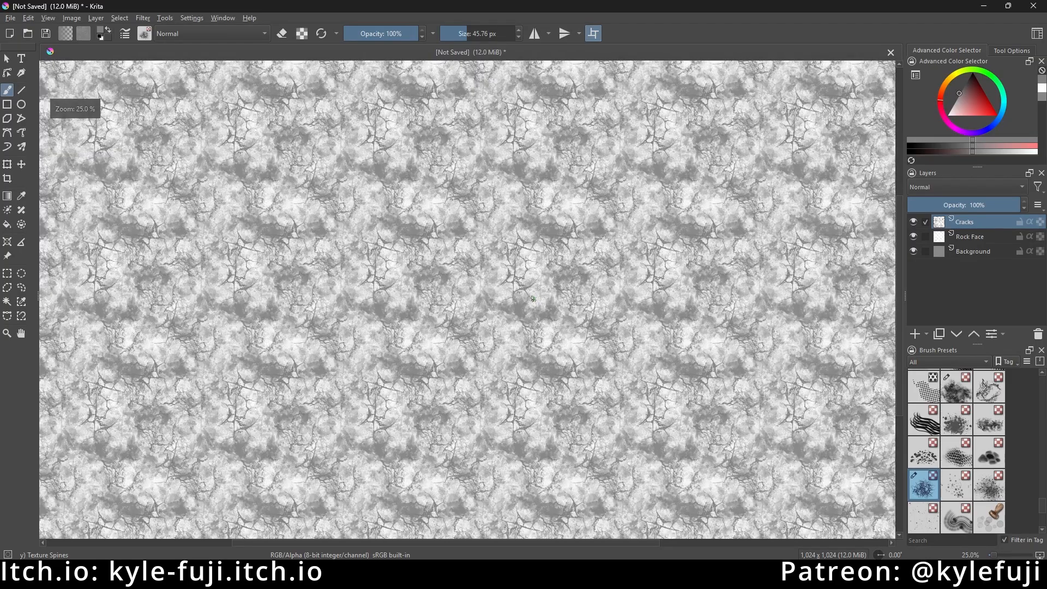
pyautogui.scroll(3, 532, 299)
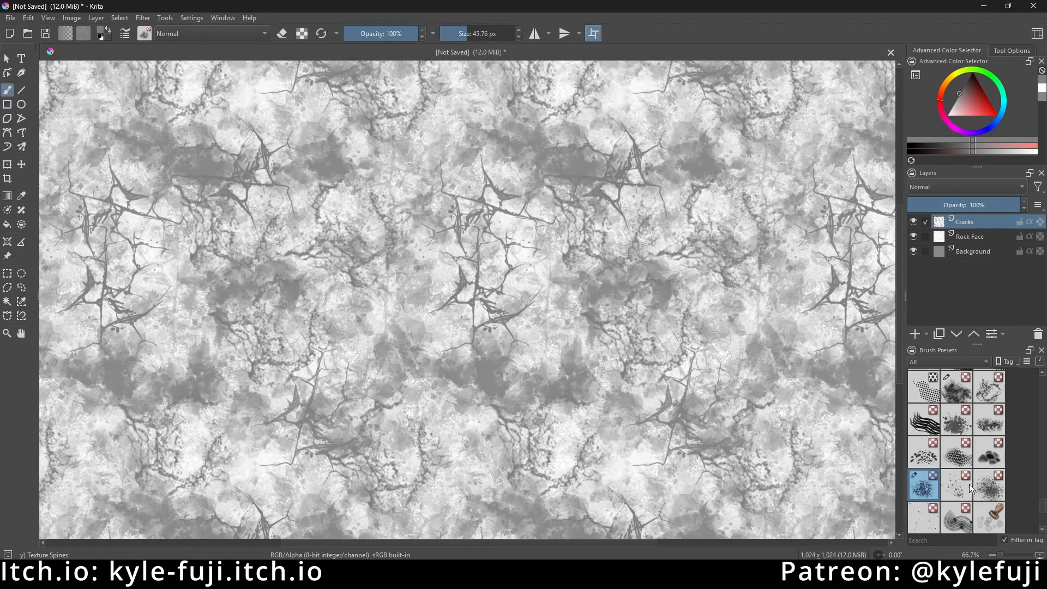
pyautogui.click(988, 386)
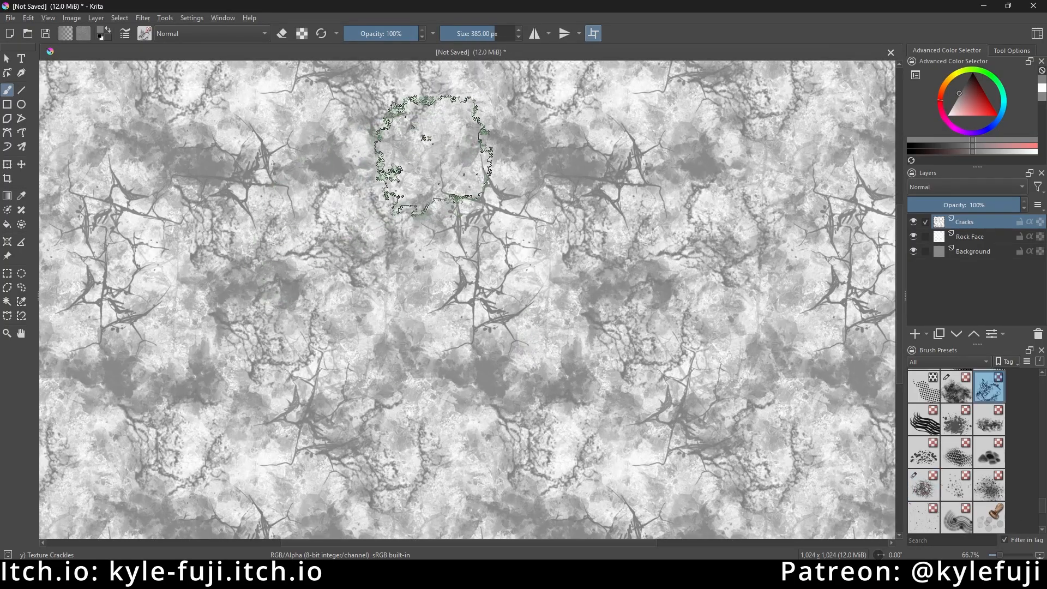
pyautogui.click(927, 494)
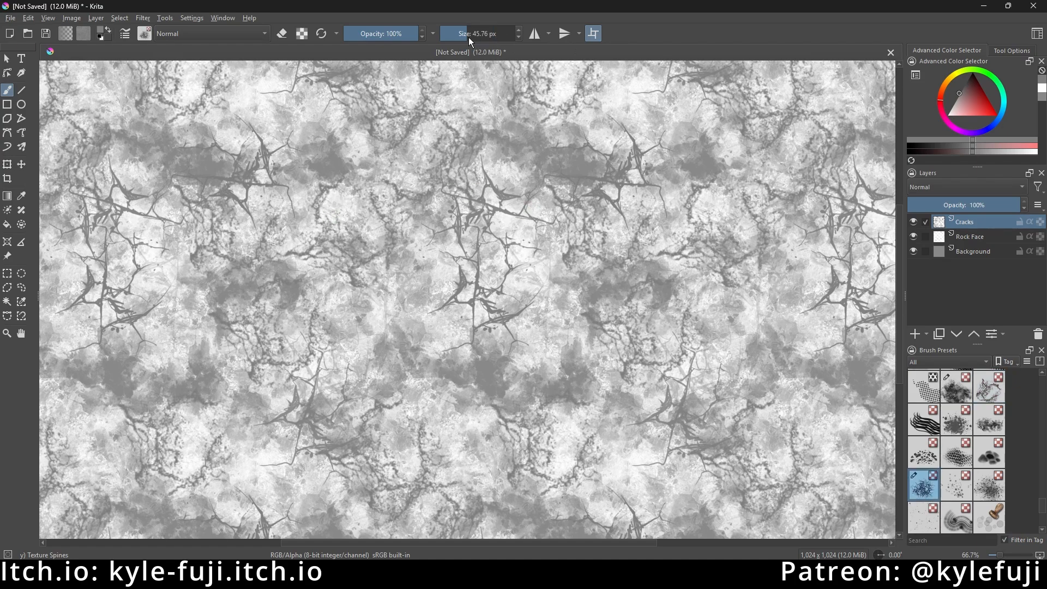
pyautogui.moveTo(469, 37); pyautogui.dragTo(485, 55)
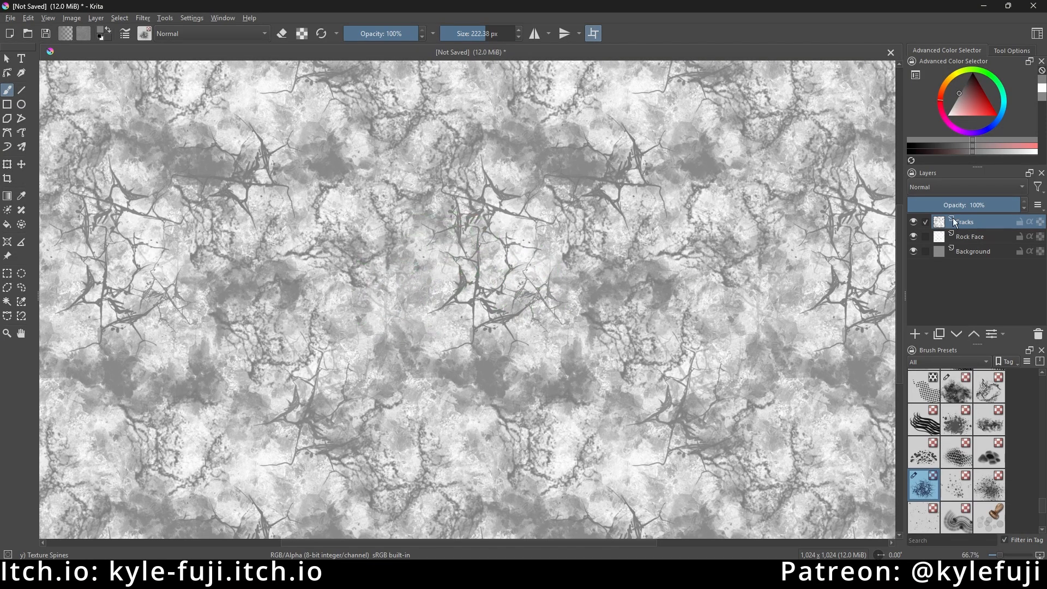
pyautogui.scroll(-1, 518, 319)
pyautogui.moveTo(518, 319)
pyautogui.mouseDown()
pyautogui.moveTo(534, 348)
pyautogui.moveTo(494, 308)
pyautogui.moveTo(511, 301)
pyautogui.mouseUp()
pyautogui.scroll(2, 509, 316)
pyautogui.scroll(-2, 512, 289)
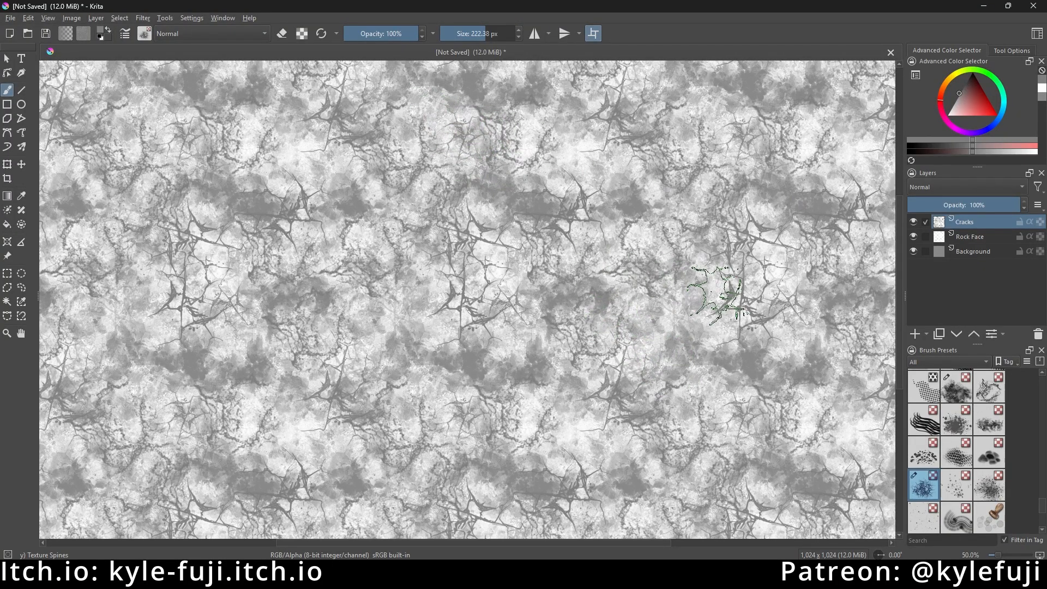
pyautogui.click(989, 386)
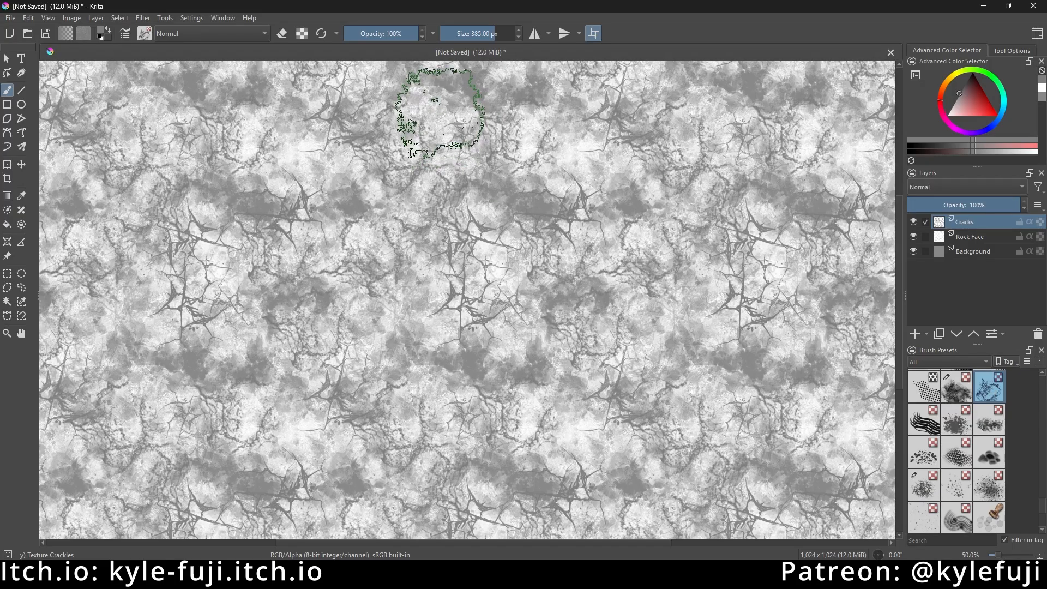
pyautogui.click(576, 153)
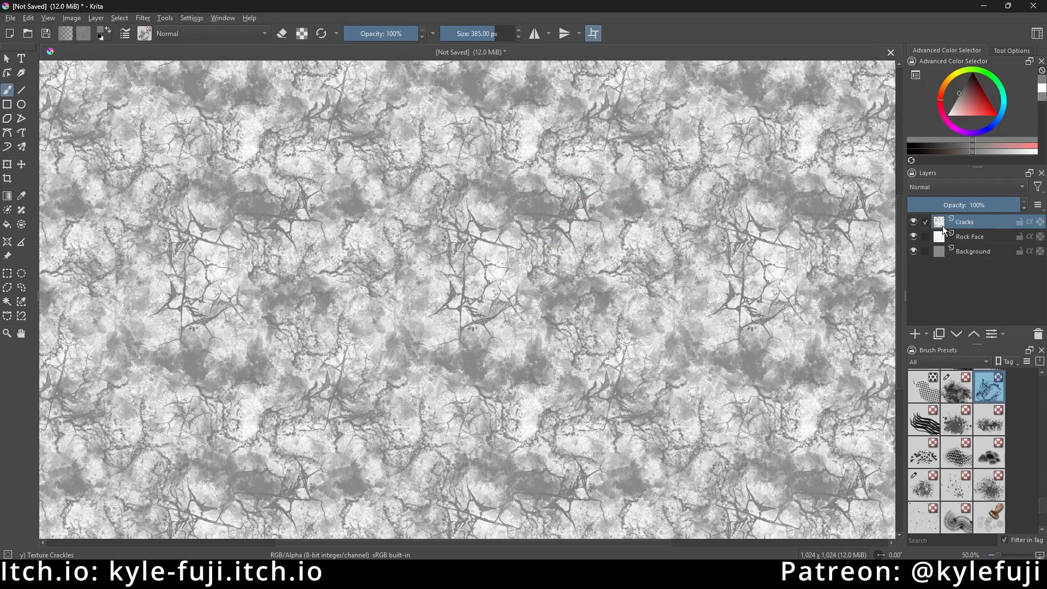
# Rename the Cracks layer High Cracks and compare the texture with the layer hidden and shown.
pyautogui.doubleClick(984, 221)
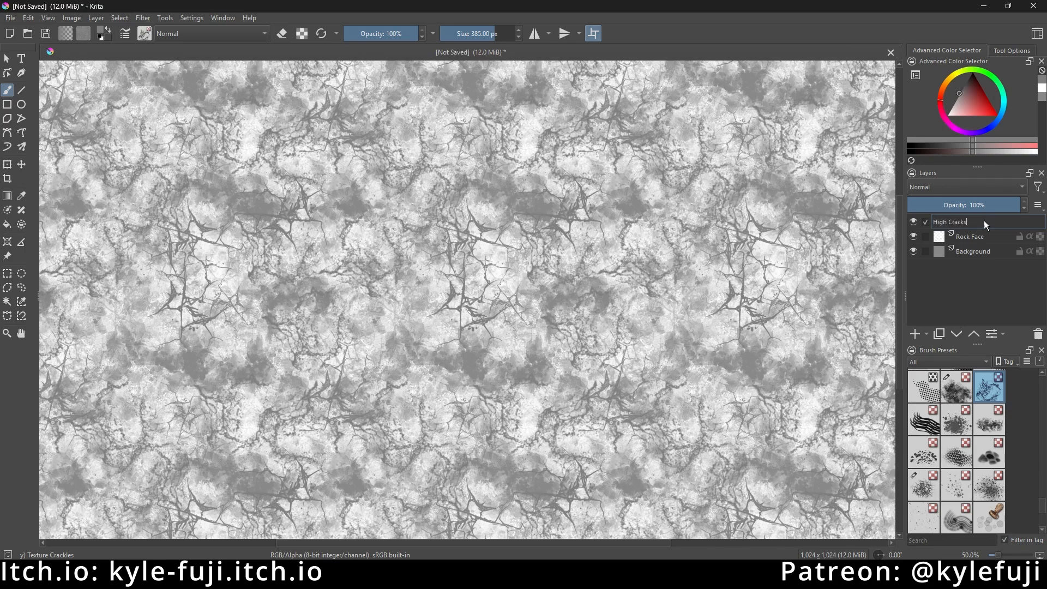
pyautogui.press('Return')
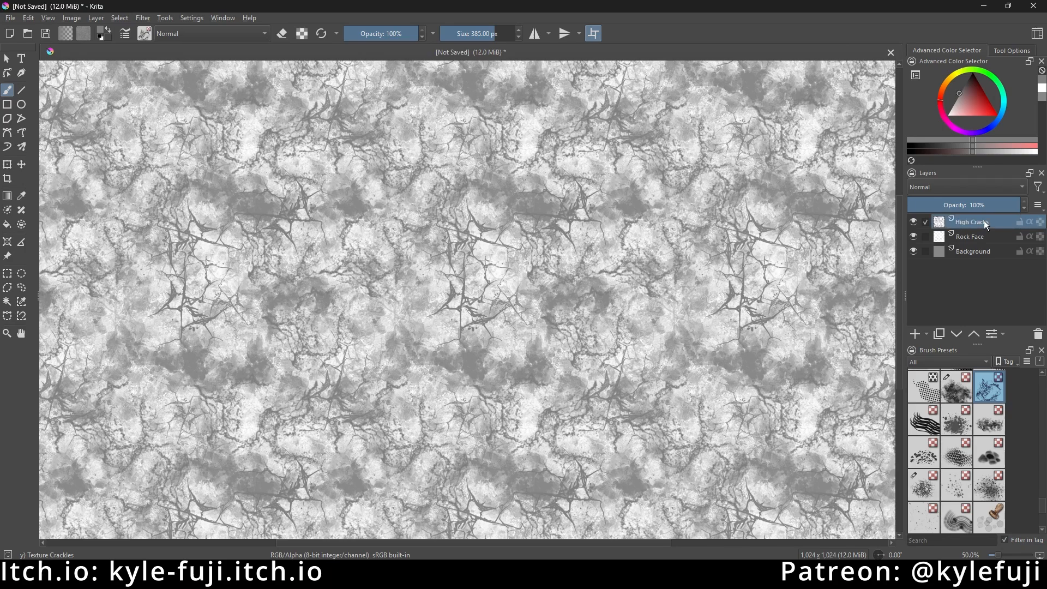
pyautogui.click(914, 221)
pyautogui.click(915, 222)
pyautogui.click(915, 221)
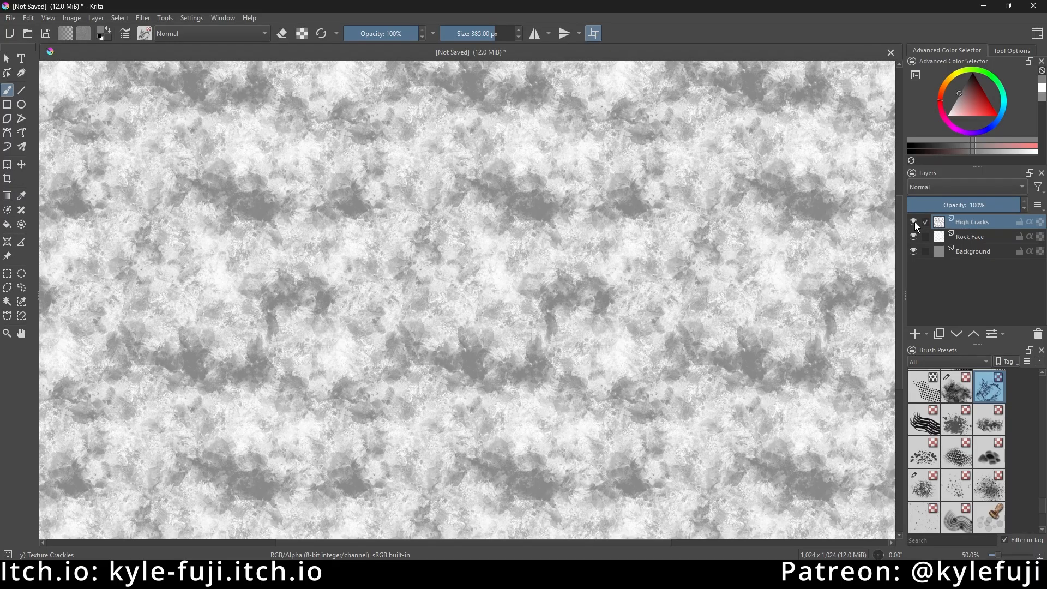
pyautogui.click(914, 222)
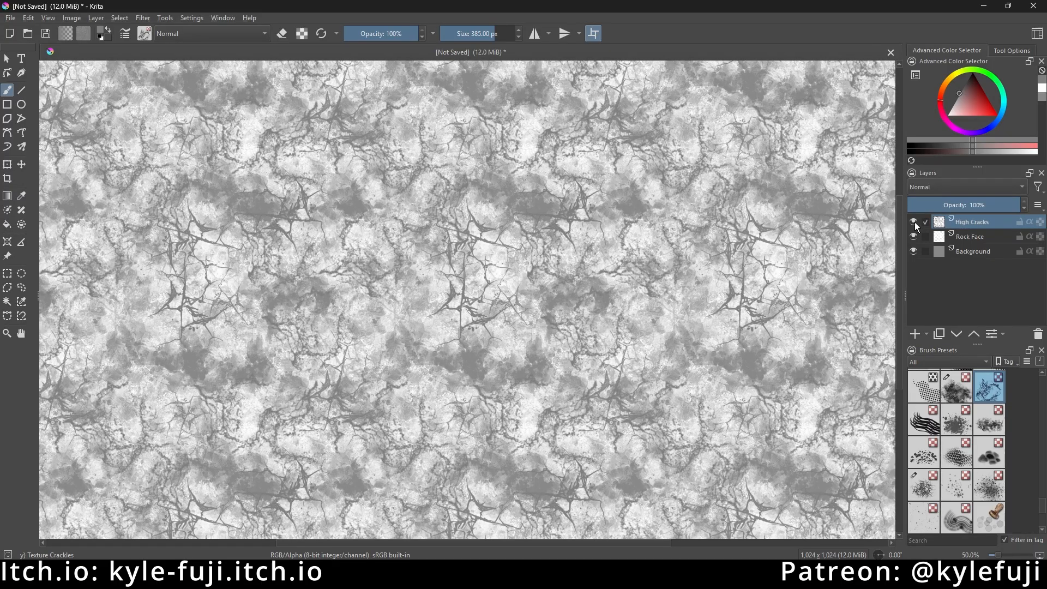
# Add a new paint layer named Low Cracks above High Cracks and hide the High Cracks layer.
pyautogui.click(915, 333)
pyautogui.doubleClick(980, 228)
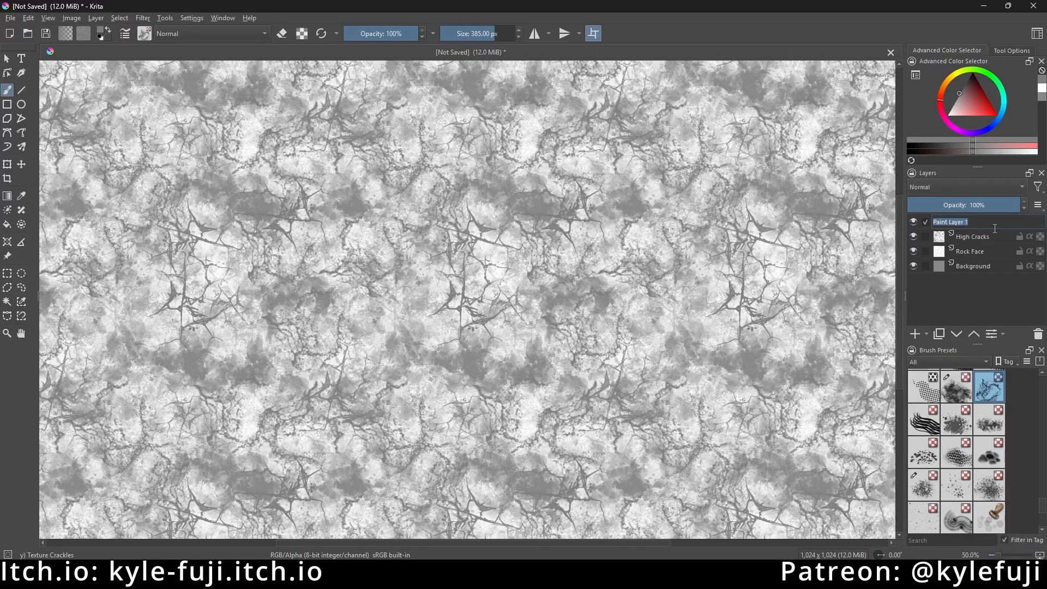
pyautogui.write('Low Cracks')
pyautogui.press('Return')
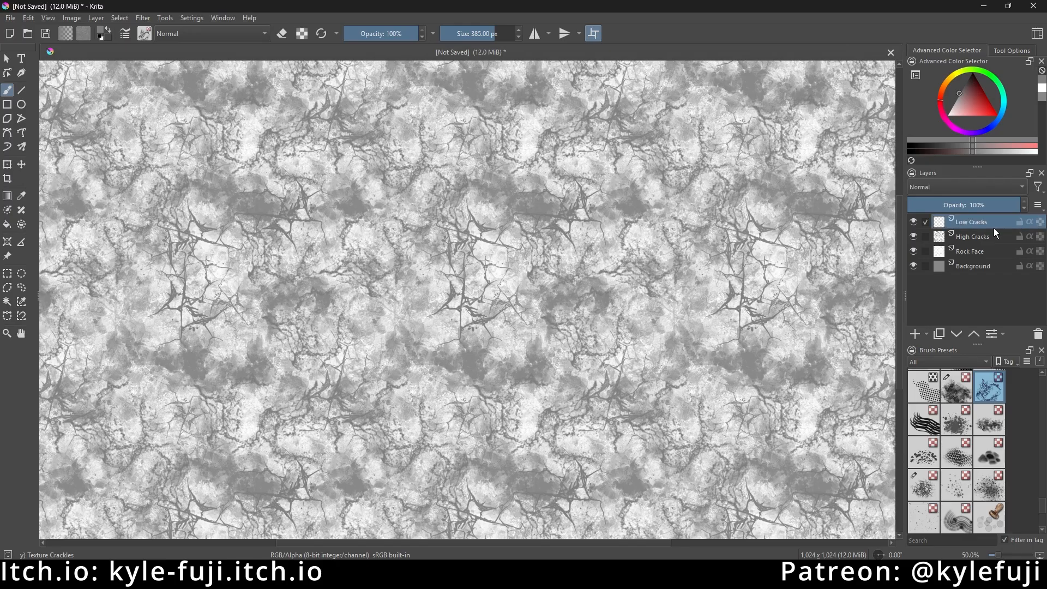
pyautogui.click(913, 236)
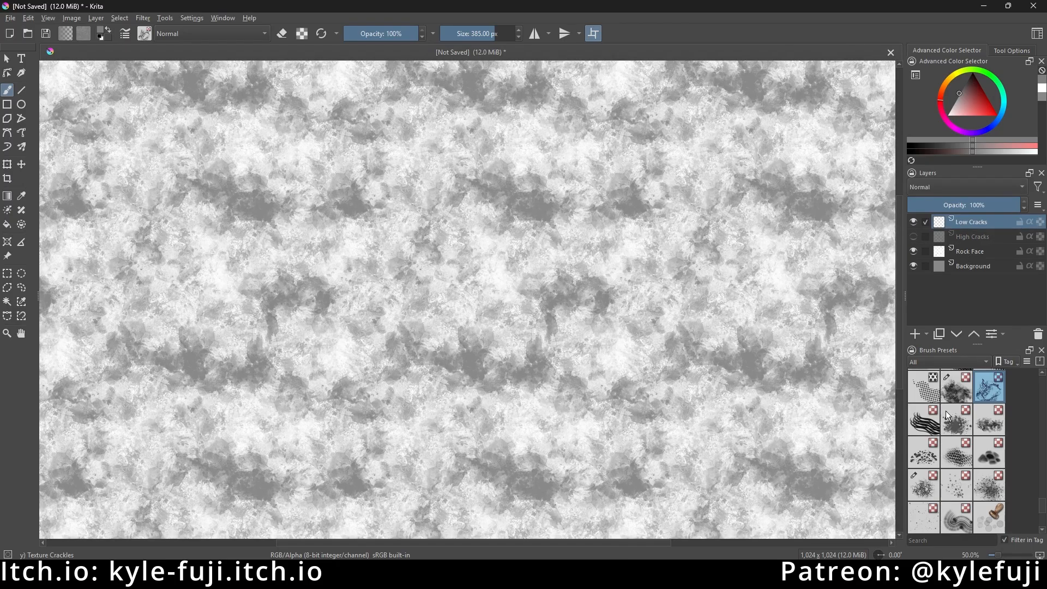
# Stamp one 385 px Texture Crackles crack on the Low Cracks layer and undo the additional stamps tried beside it.
pyautogui.click(494, 281)
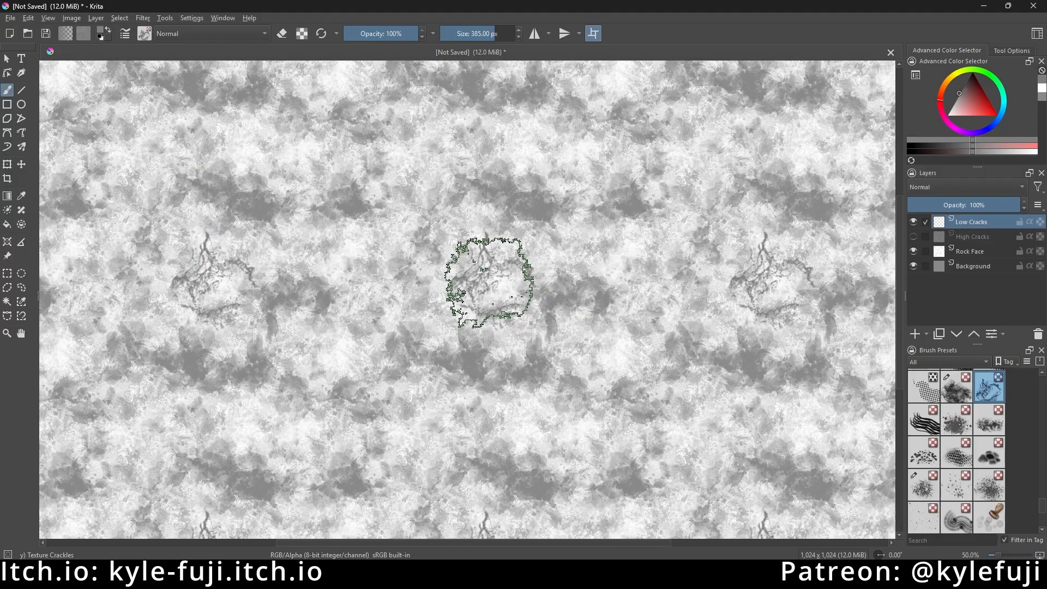
pyautogui.click(411, 175)
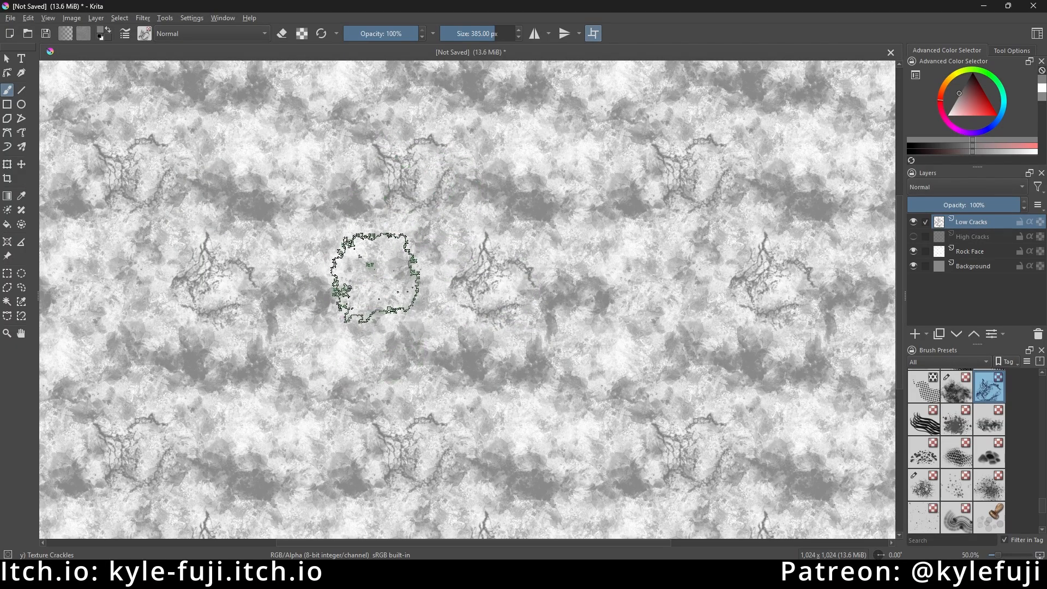
pyautogui.click(376, 281)
pyautogui.hotkey('ctrl', 'z')
pyautogui.hotkey('ctrl', 'z')
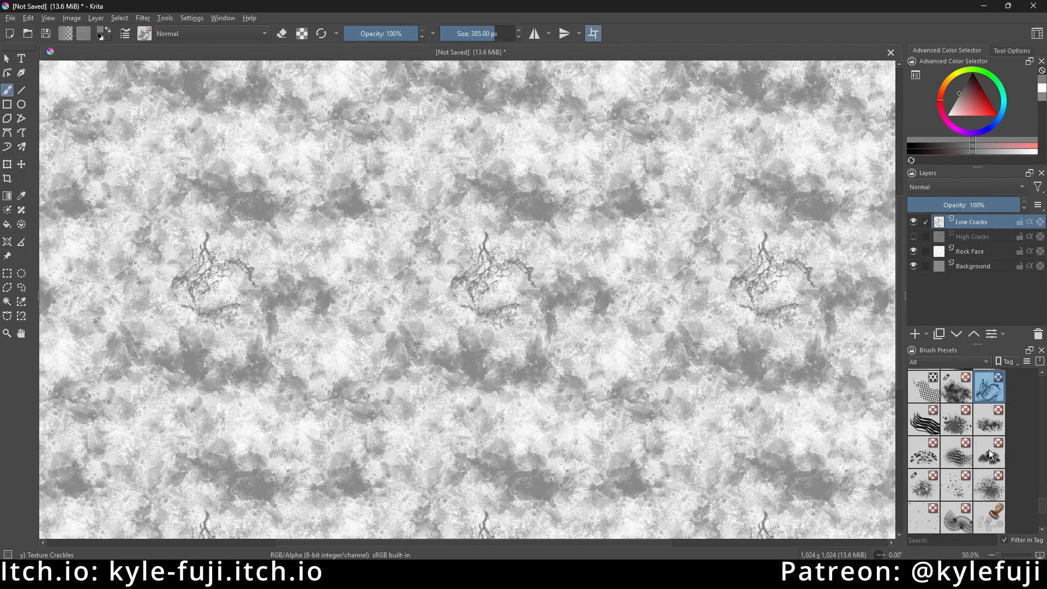
# Choose the Texture Spines preset at 222.38 px and stamp sparse small cracks away from the crackle on the Low Cracks layer.
pyautogui.click(912, 489)
pyautogui.click(559, 195)
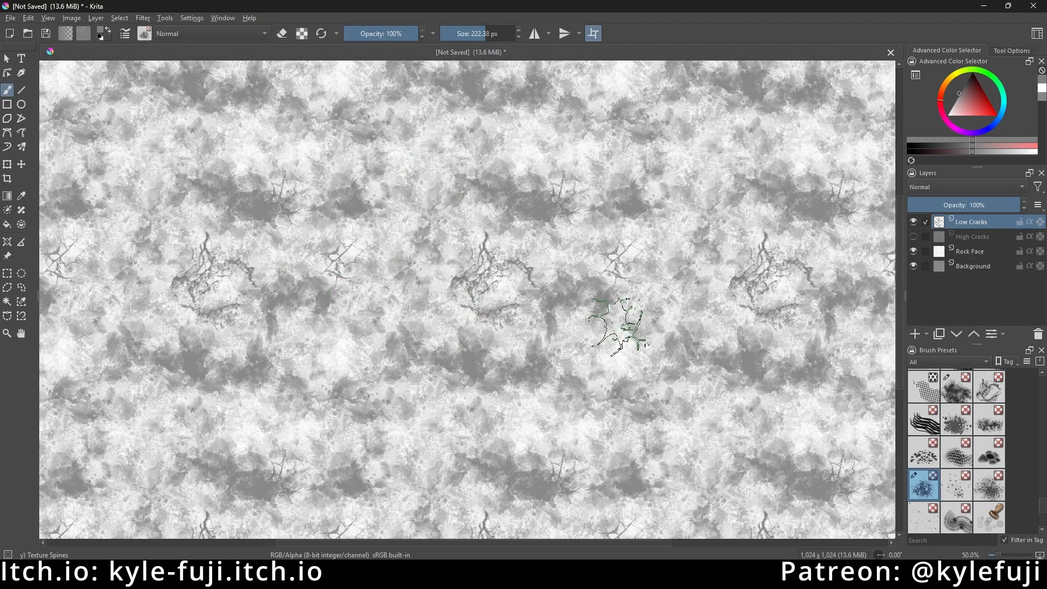
pyautogui.click(343, 356)
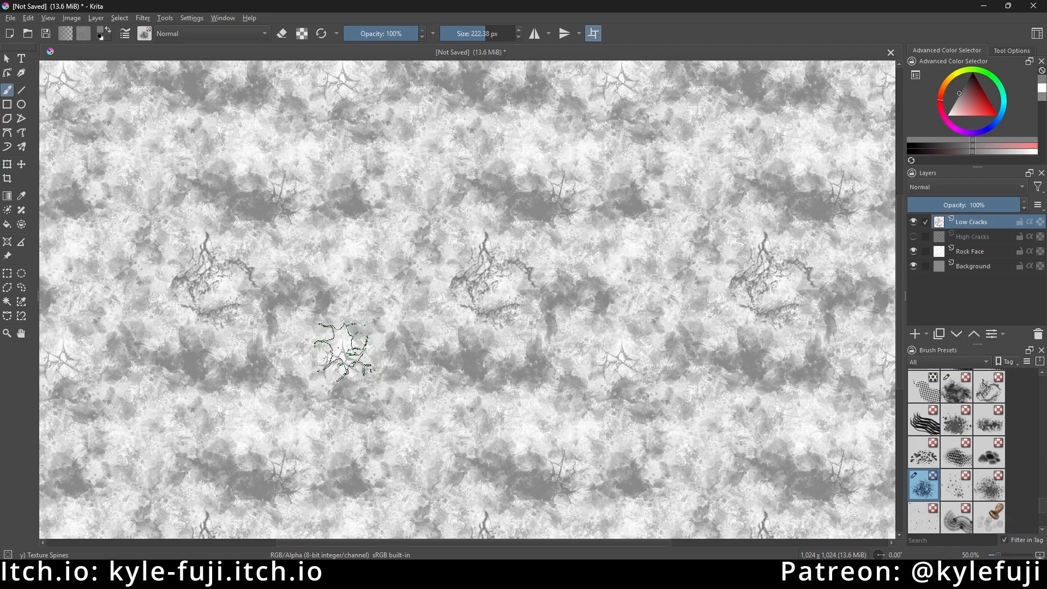
# Try further Texture Spines and 385 px Texture Crackles stamps on the Low Cracks layer and undo them.
pyautogui.click(556, 249)
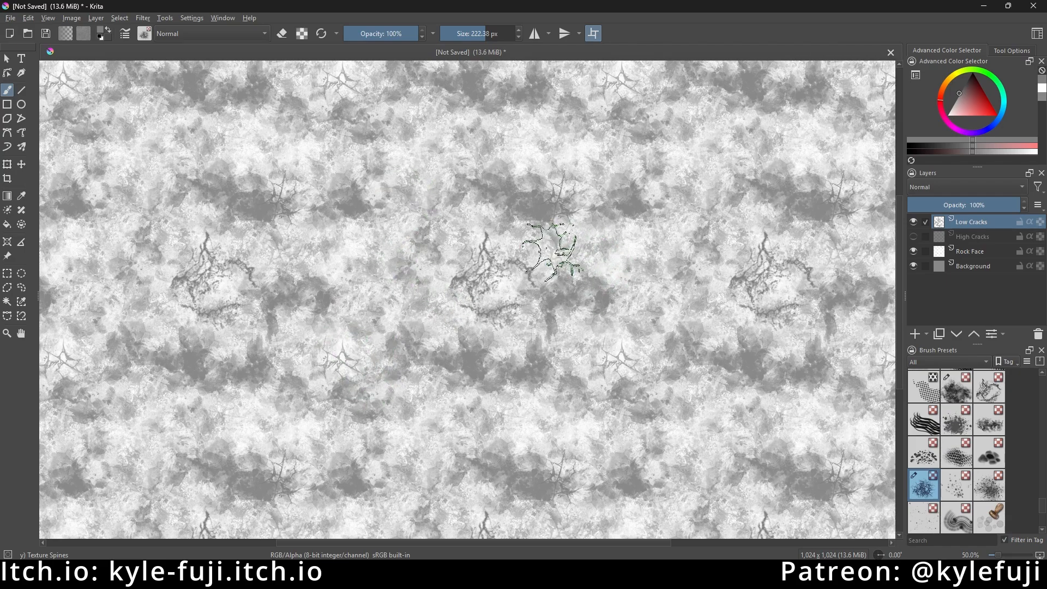
pyautogui.click(456, 241)
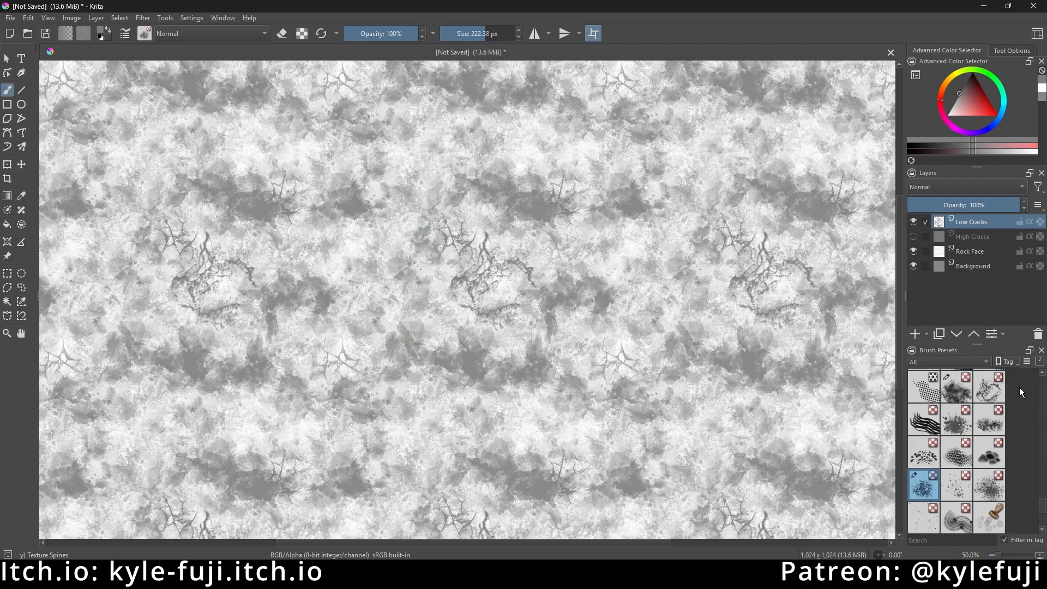
pyautogui.click(1000, 389)
pyautogui.click(535, 340)
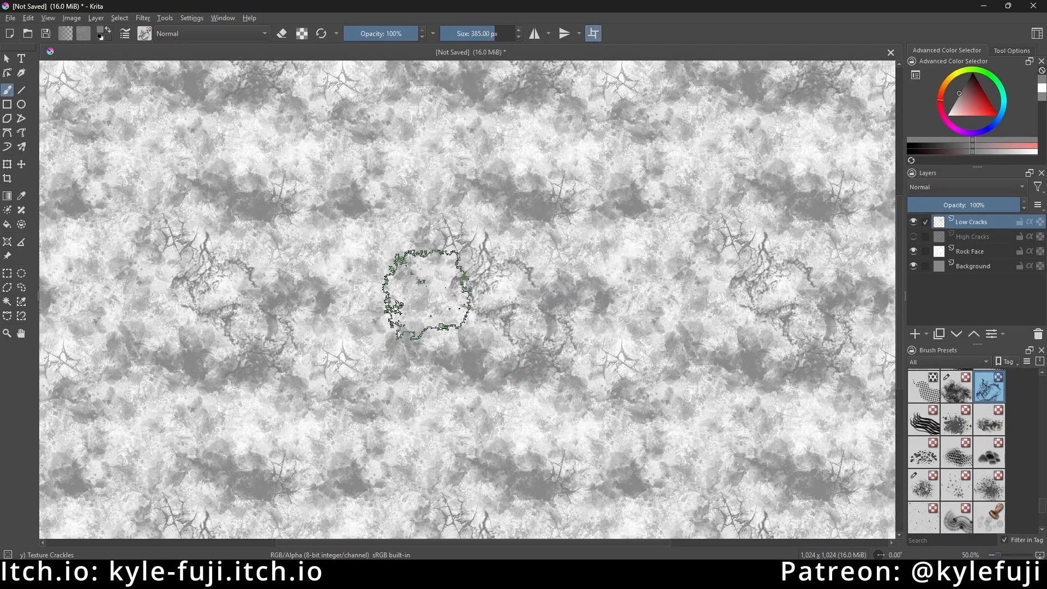
pyautogui.click(429, 295)
pyautogui.click(404, 197)
pyautogui.click(361, 252)
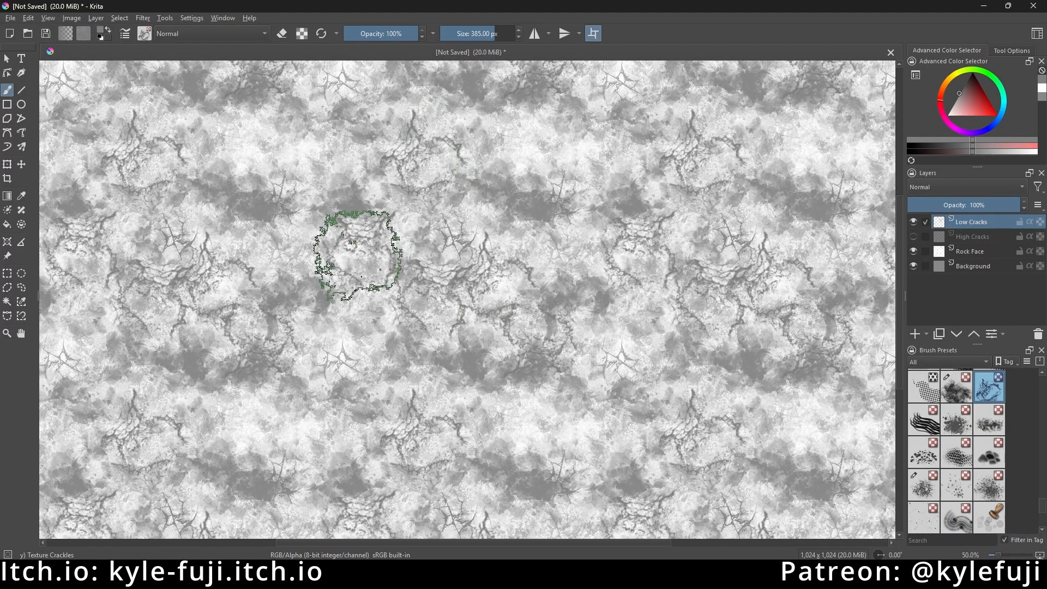
pyautogui.hotkey('ctrl', 'z')
pyautogui.hotkey('ctrl', 'z')
pyautogui.hotkey('ctrl', 'z')
pyautogui.hotkey('ctrl', 'z')
pyautogui.hotkey('ctrl', 'z')
pyautogui.hotkey('ctrl', 'z')
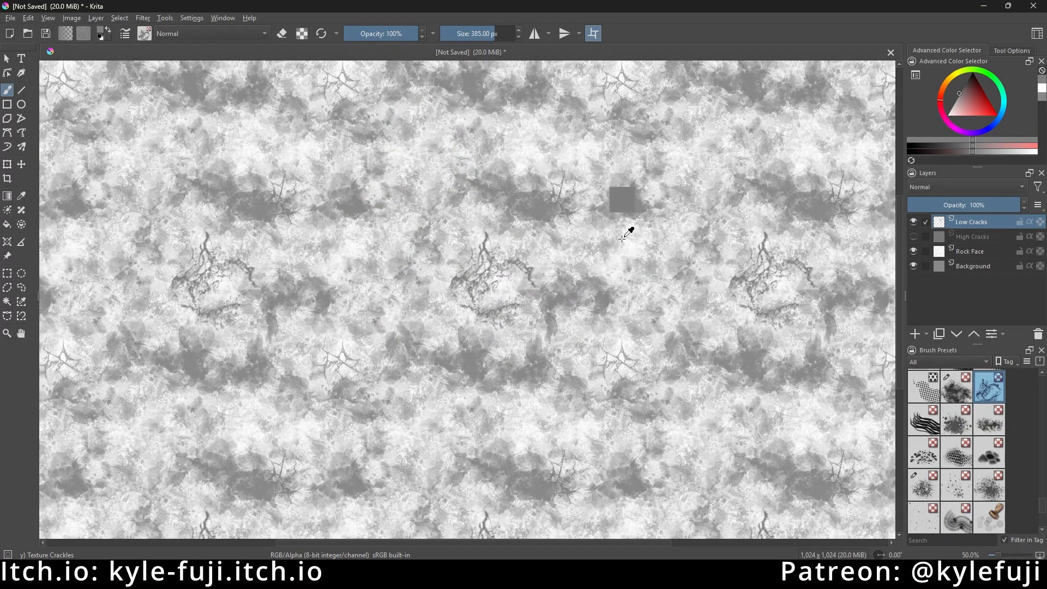
pyautogui.keyDown('ctrl'); pyautogui.click(660, 270); pyautogui.keyUp('ctrl')
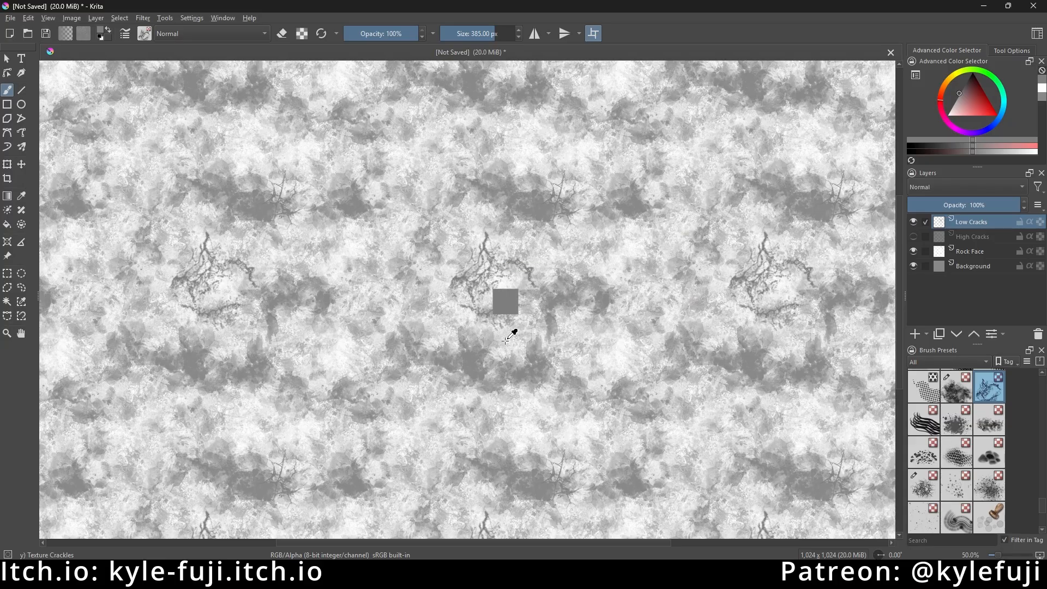
# Stamp two more 385 px Texture Crackles cracks on the Low Cracks layer, undoing the stamps tried in between.
pyautogui.hotkey('ctrl', 'z')
pyautogui.click(719, 455)
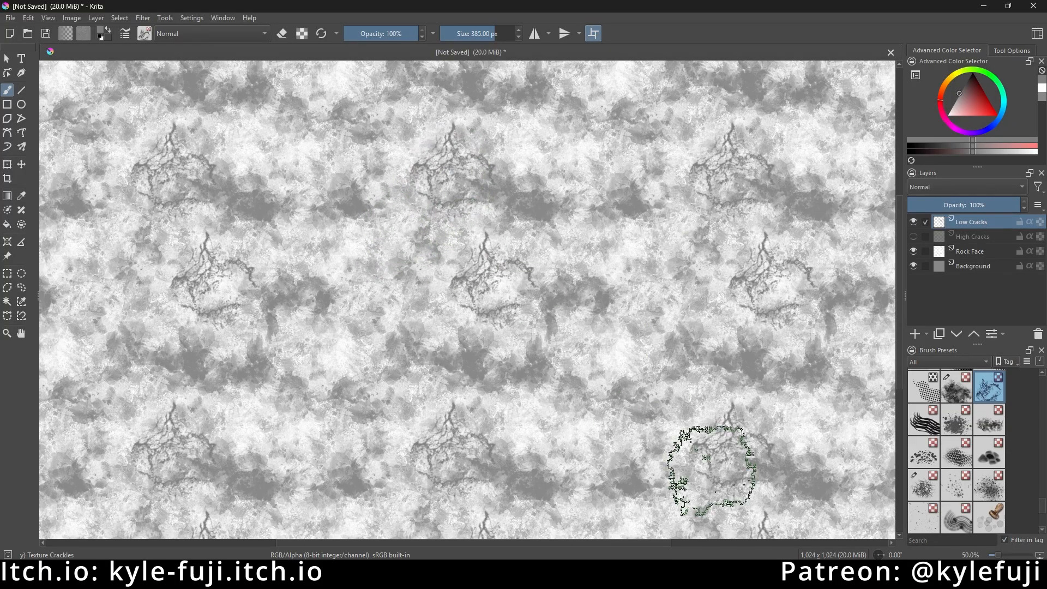
pyautogui.click(934, 496)
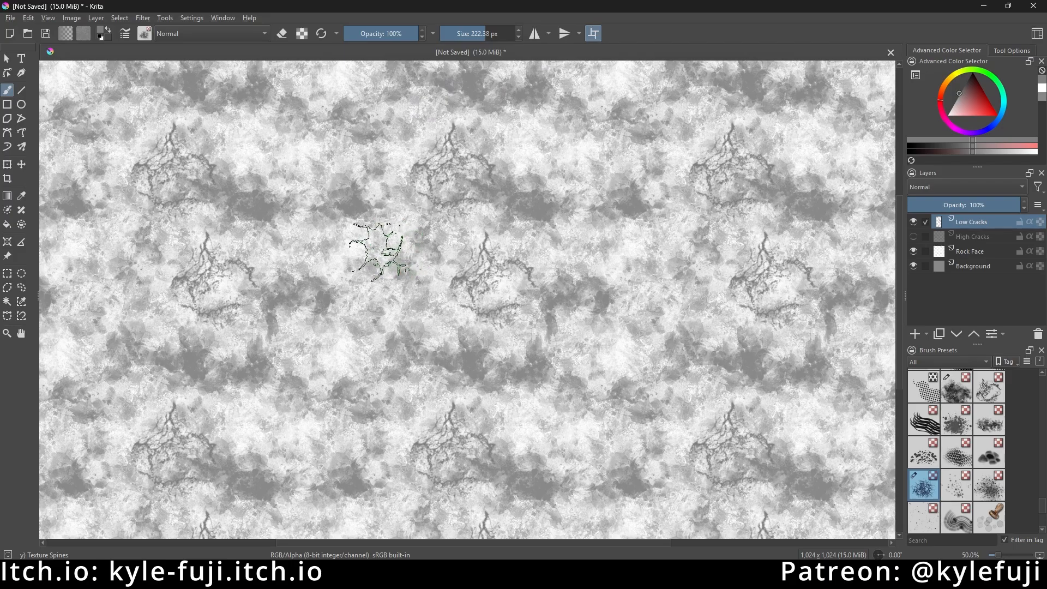
pyautogui.click(990, 387)
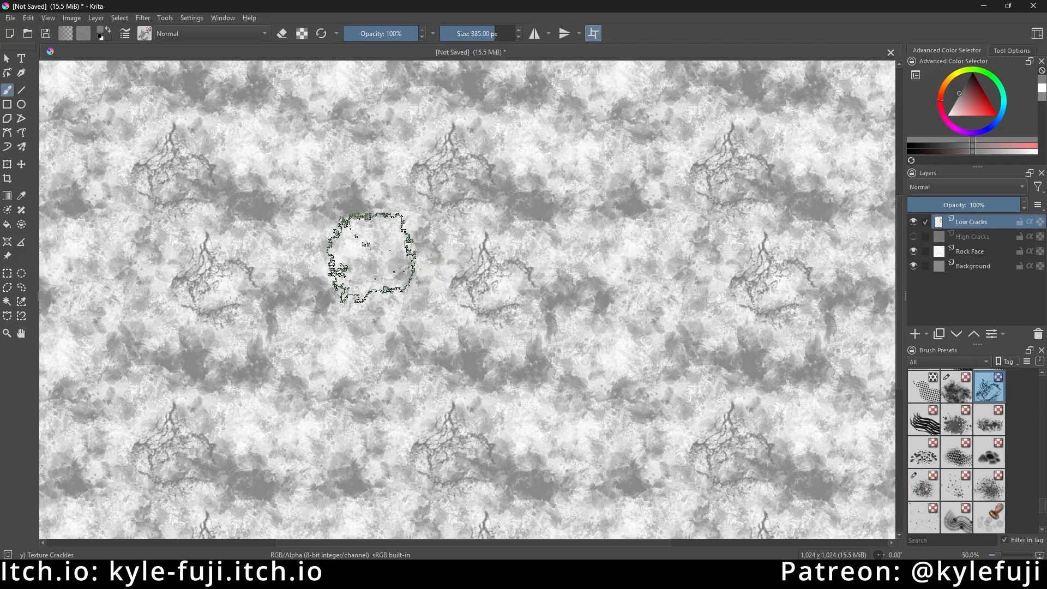
pyautogui.click(371, 258)
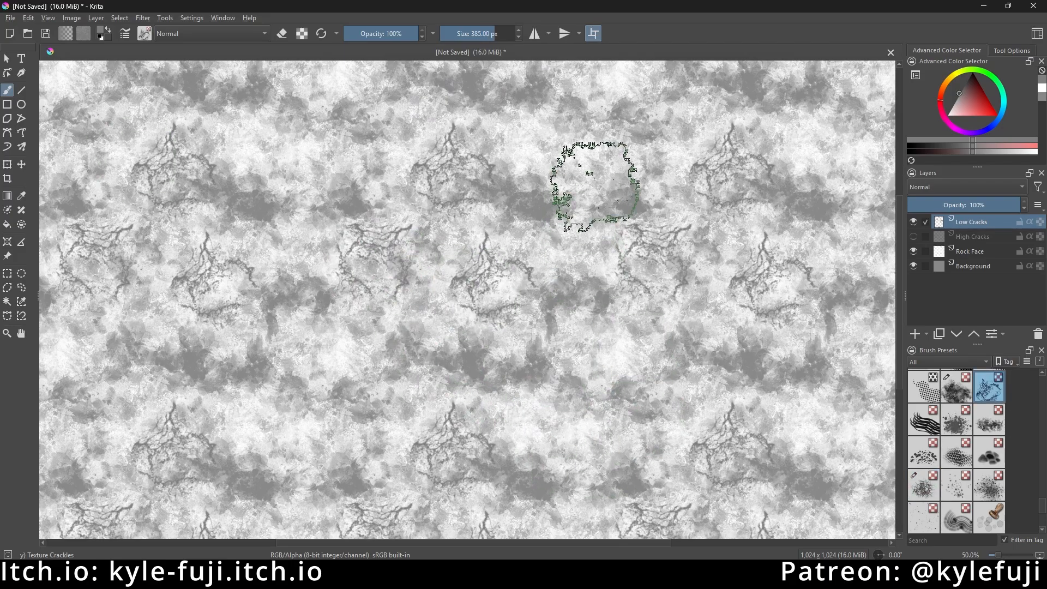
pyautogui.click(614, 452)
pyautogui.hotkey('ctrl', 'z')
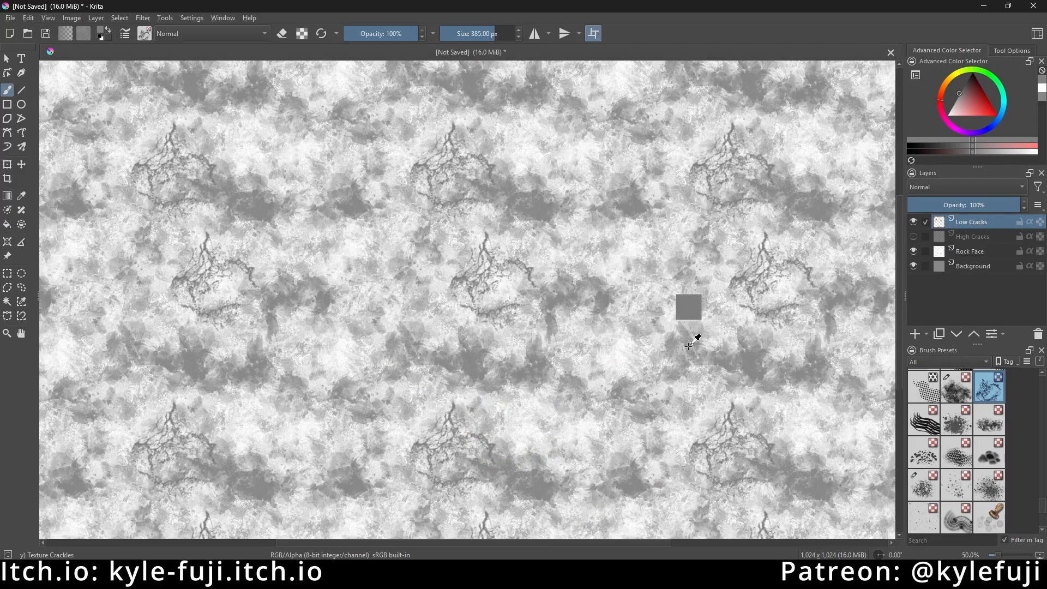
pyautogui.click(358, 254)
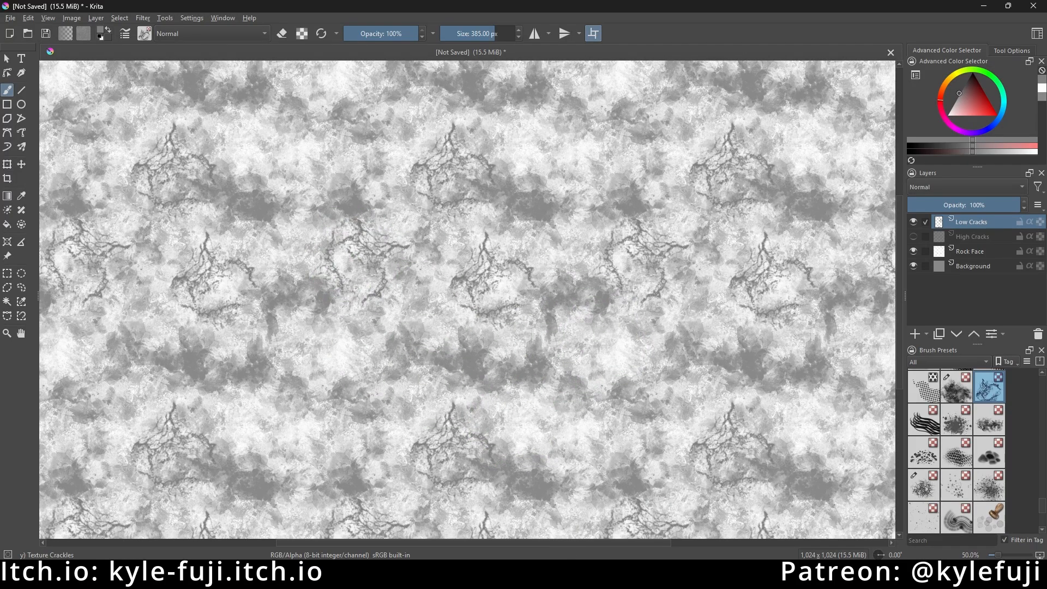
# Compare the two crack layers by toggling their visibility, leaving High Cracks shown and Low Cracks hidden.
pyautogui.click(913, 235)
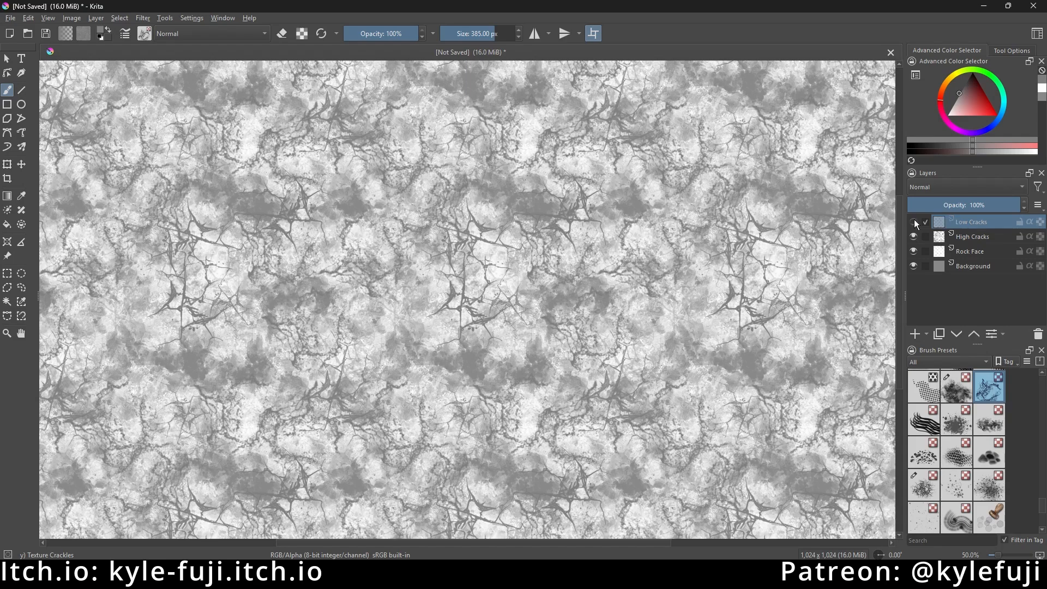
pyautogui.click(914, 236)
pyautogui.click(913, 221)
pyautogui.click(913, 222)
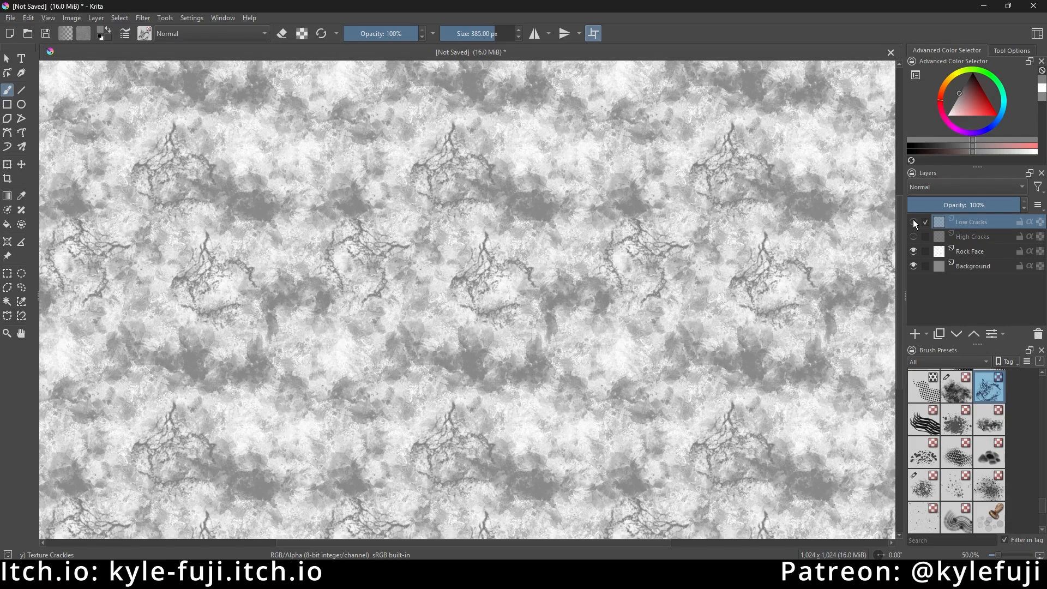
pyautogui.click(913, 235)
pyautogui.click(913, 235)
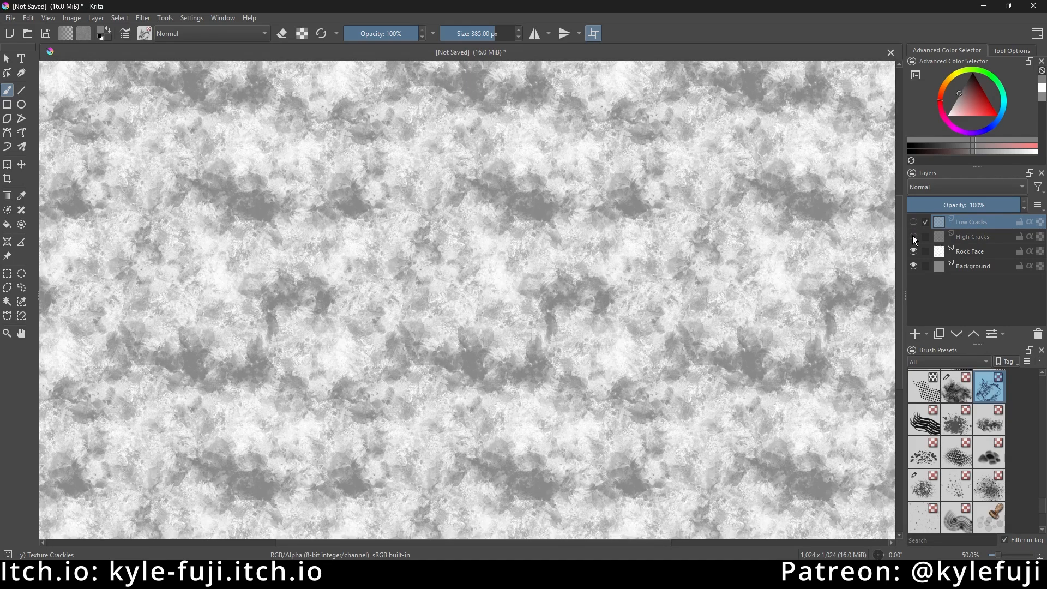
pyautogui.click(912, 235)
pyautogui.click(913, 221)
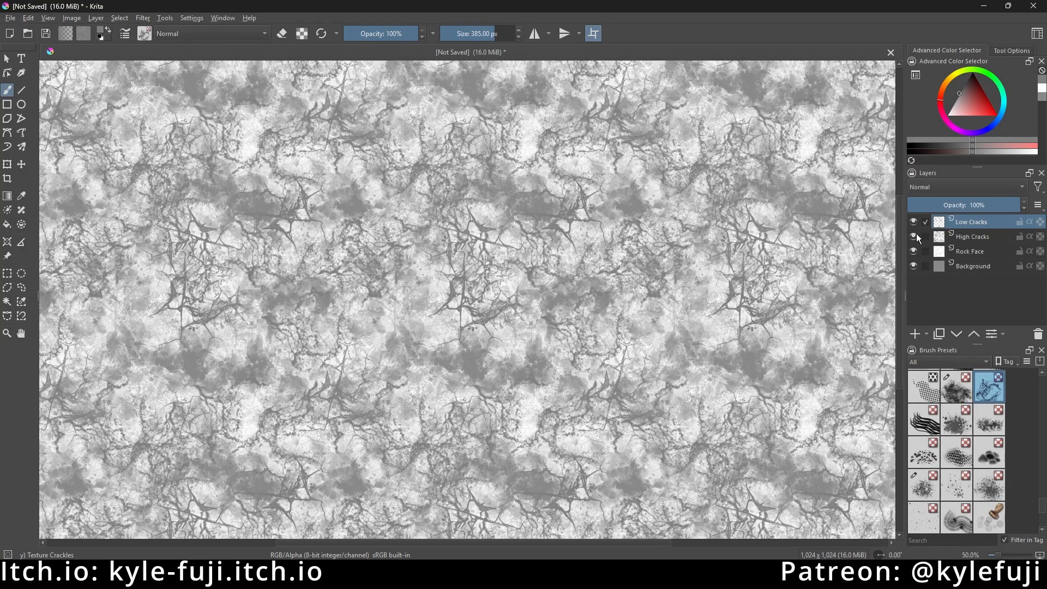
pyautogui.click(913, 222)
pyautogui.click(913, 236)
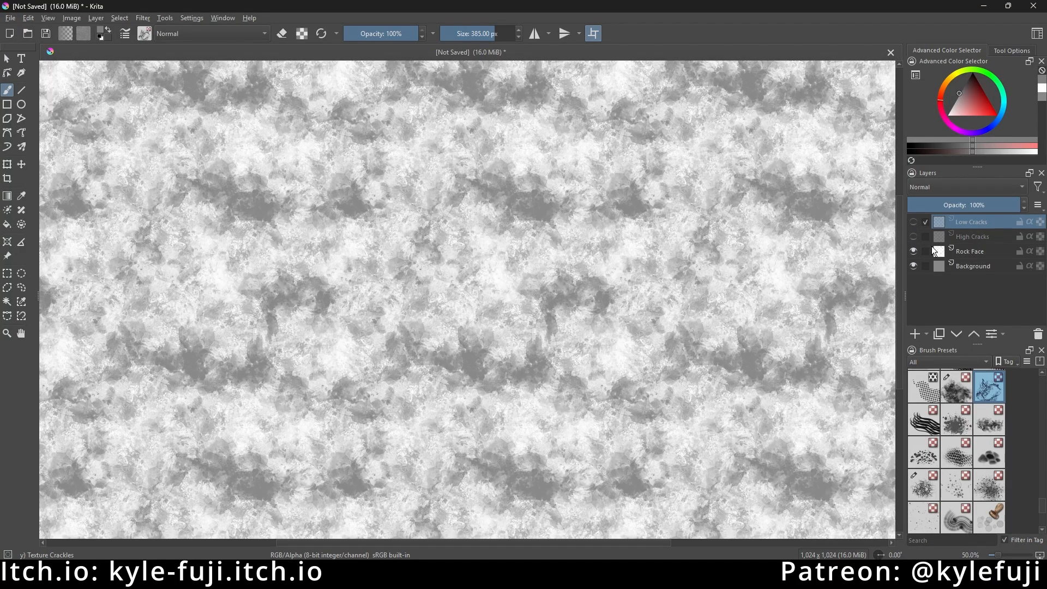
pyautogui.click(913, 237)
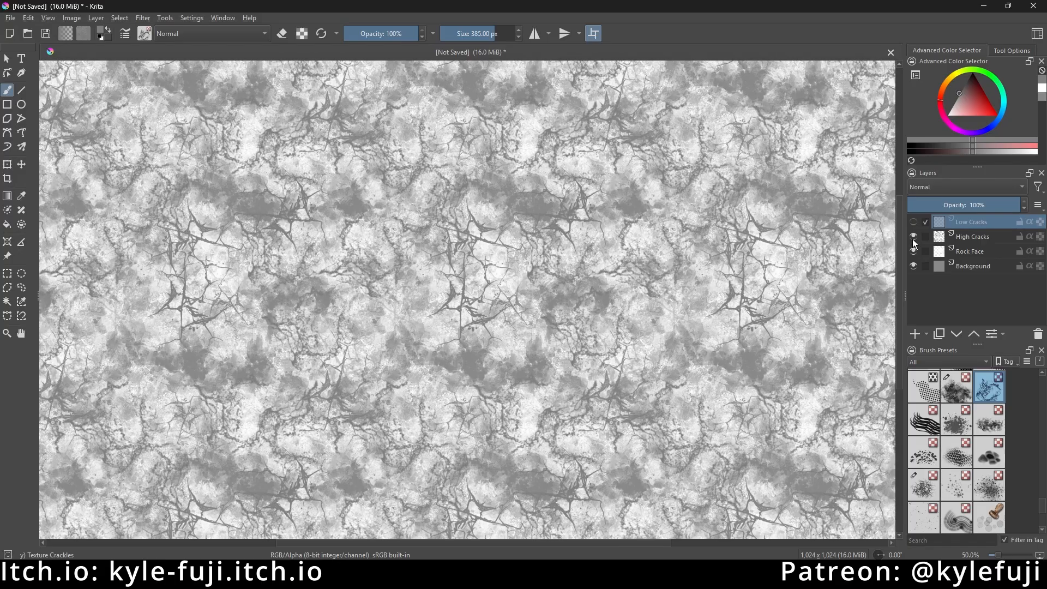
# Choose the Eraser Circle preset at about 265 px and make High Cracks the active layer with Low Cracks hidden.
pyautogui.scroll(10, 996, 428)
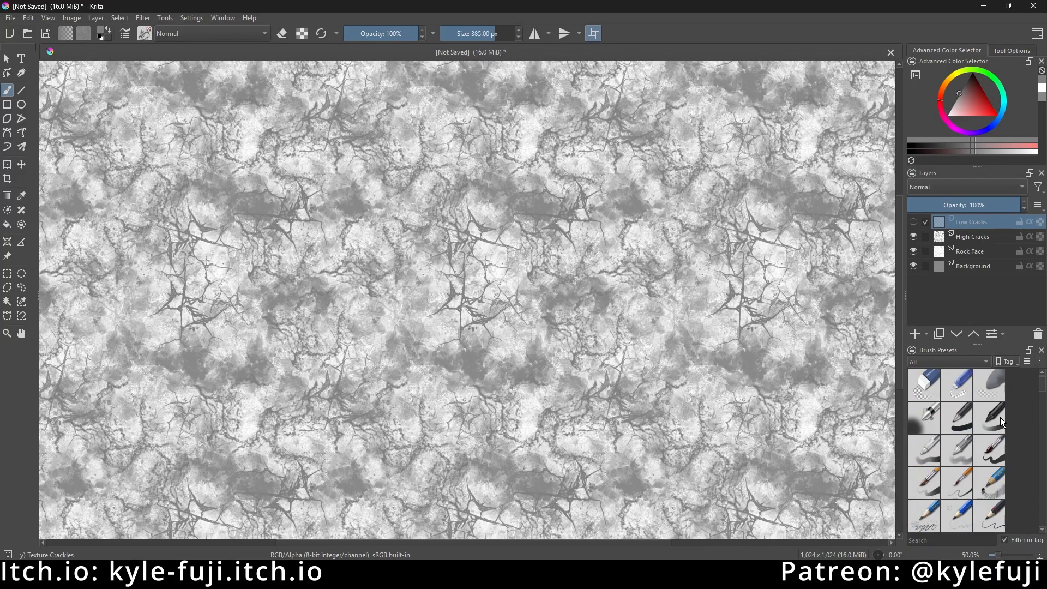
pyautogui.click(928, 390)
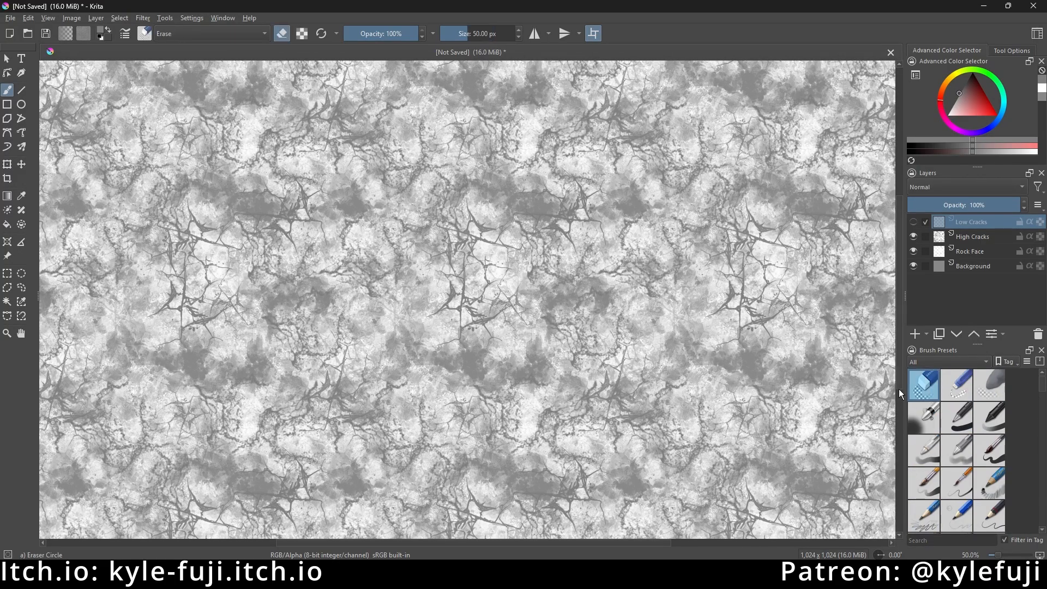
pyautogui.moveTo(479, 34)
pyautogui.mouseDown()
pyautogui.moveTo(467, 33)
pyautogui.moveTo(490, 40)
pyautogui.mouseUp()
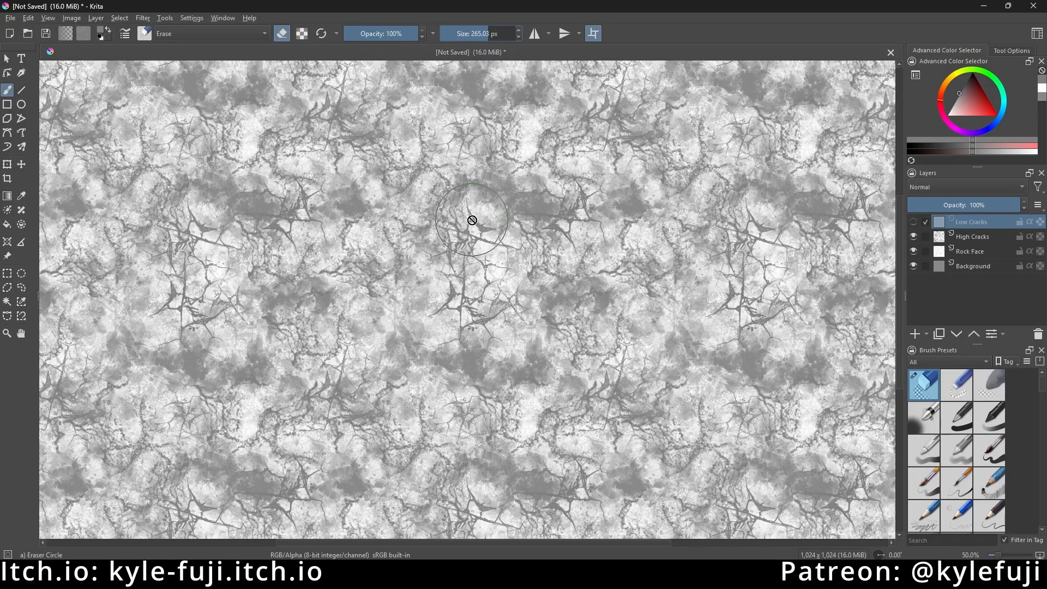
pyautogui.click(487, 194)
pyautogui.click(914, 220)
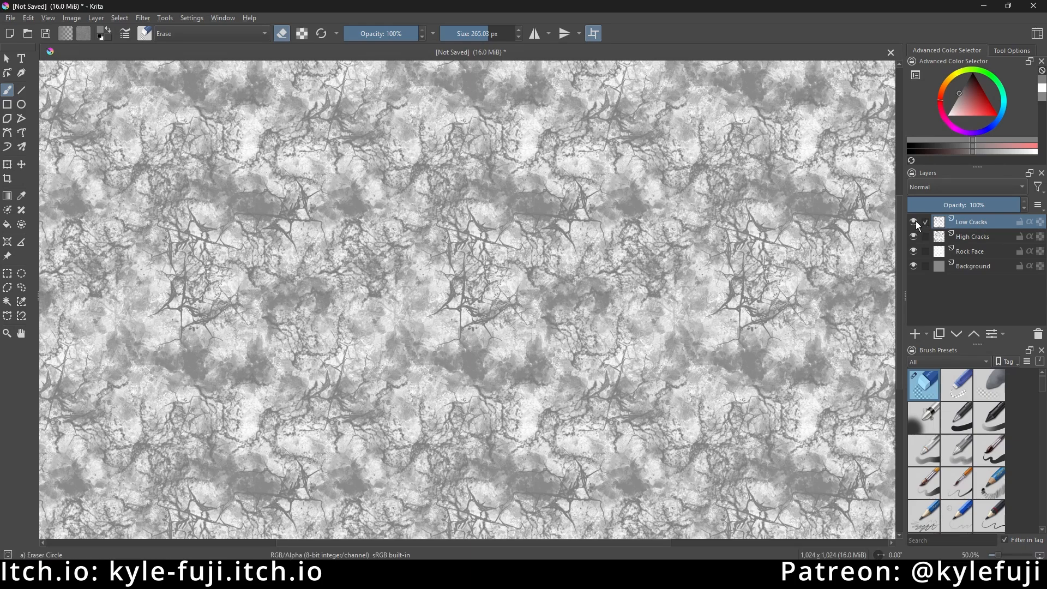
pyautogui.click(914, 221)
pyautogui.click(925, 237)
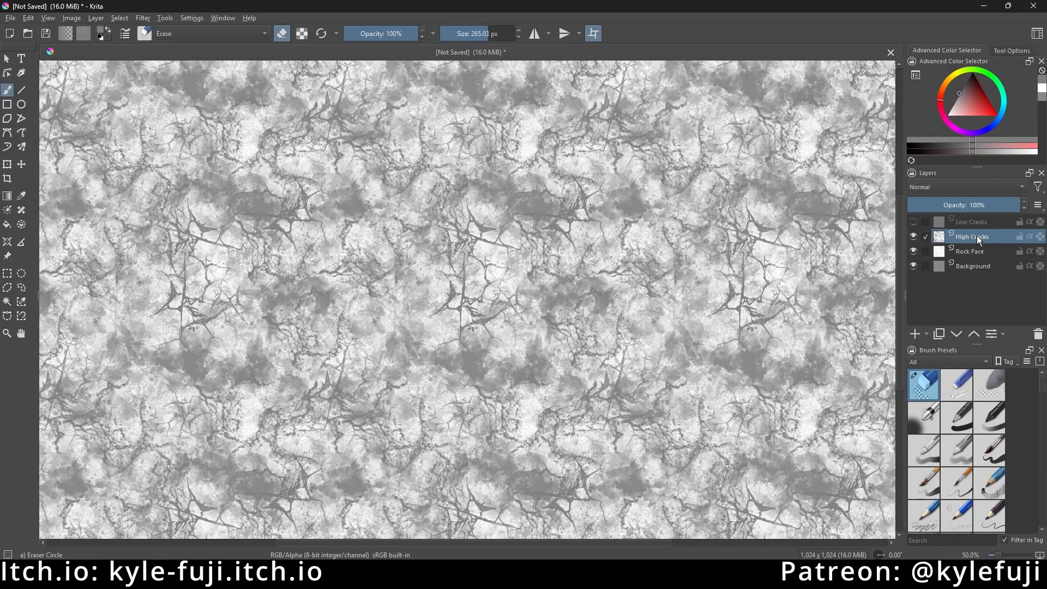
# Erase several round patches of cracks across the High Cracks layer with the 265 px Eraser Circle.
pyautogui.click(474, 220)
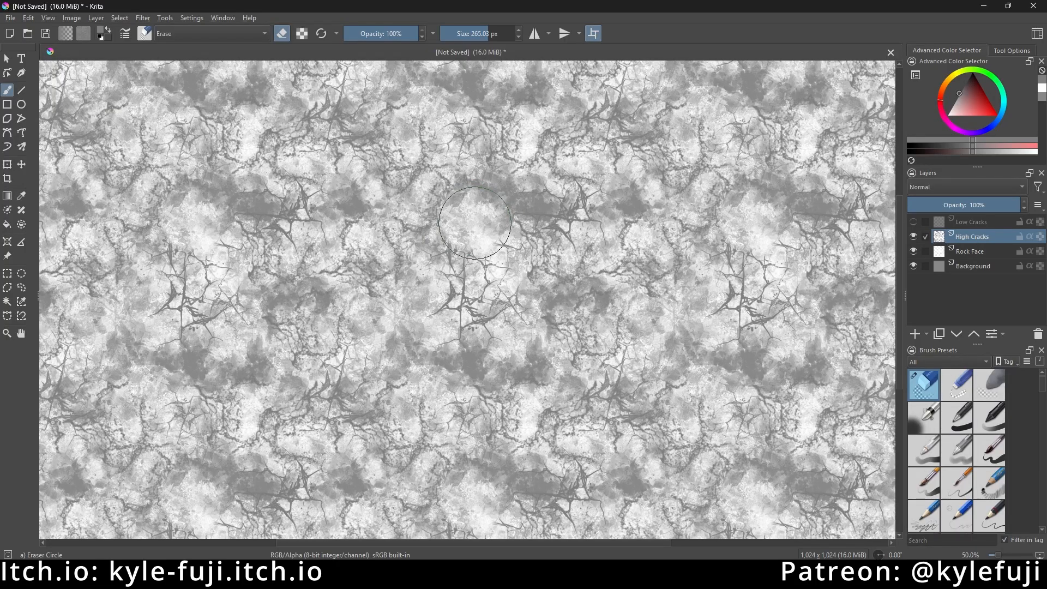
pyautogui.click(503, 266)
pyautogui.click(587, 224)
pyautogui.click(429, 162)
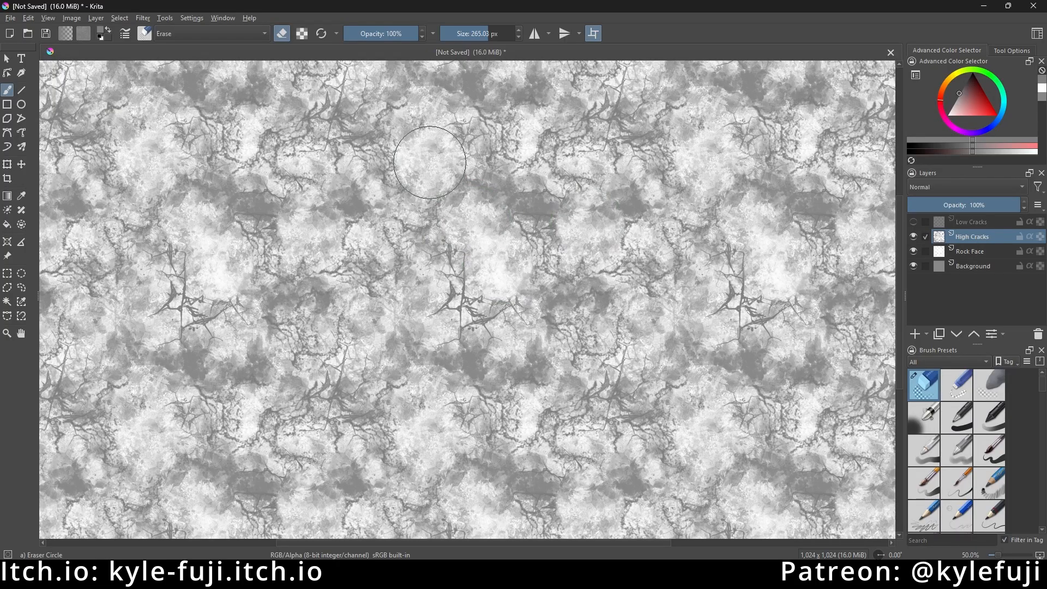
pyautogui.click(318, 233)
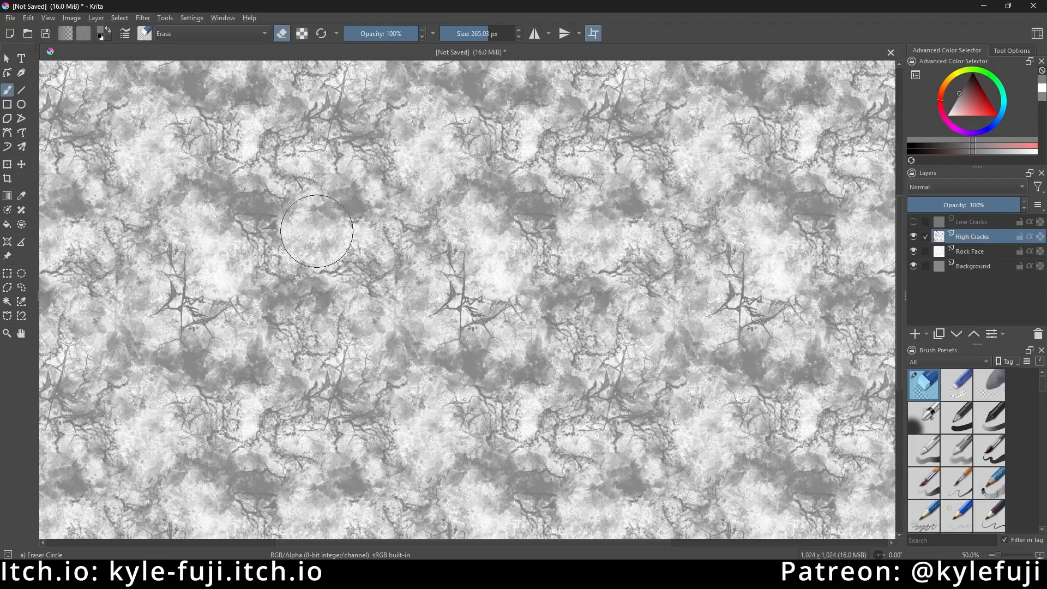
pyautogui.click(536, 229)
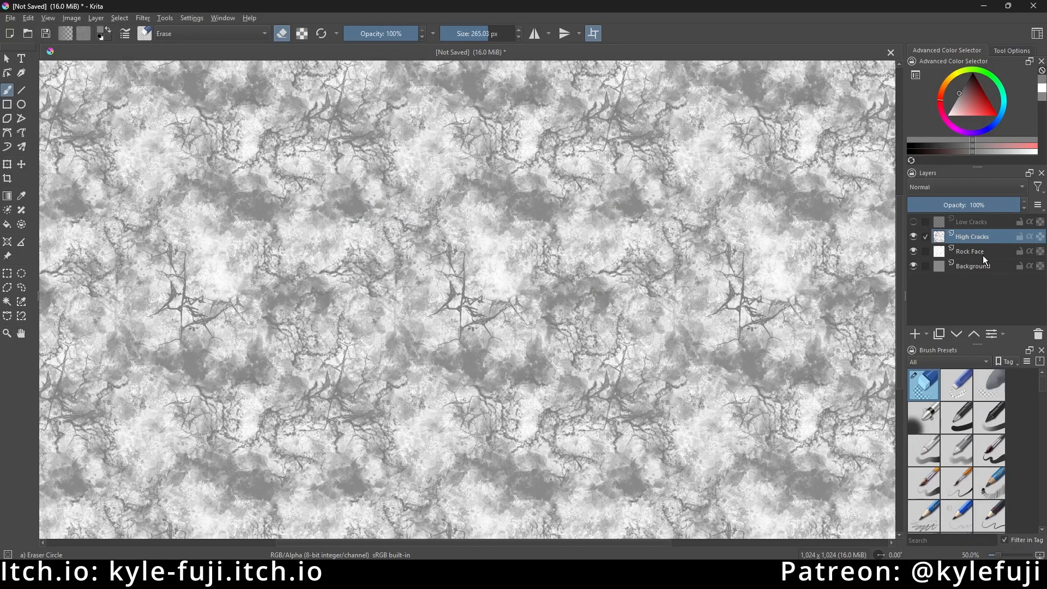
pyautogui.click(635, 252)
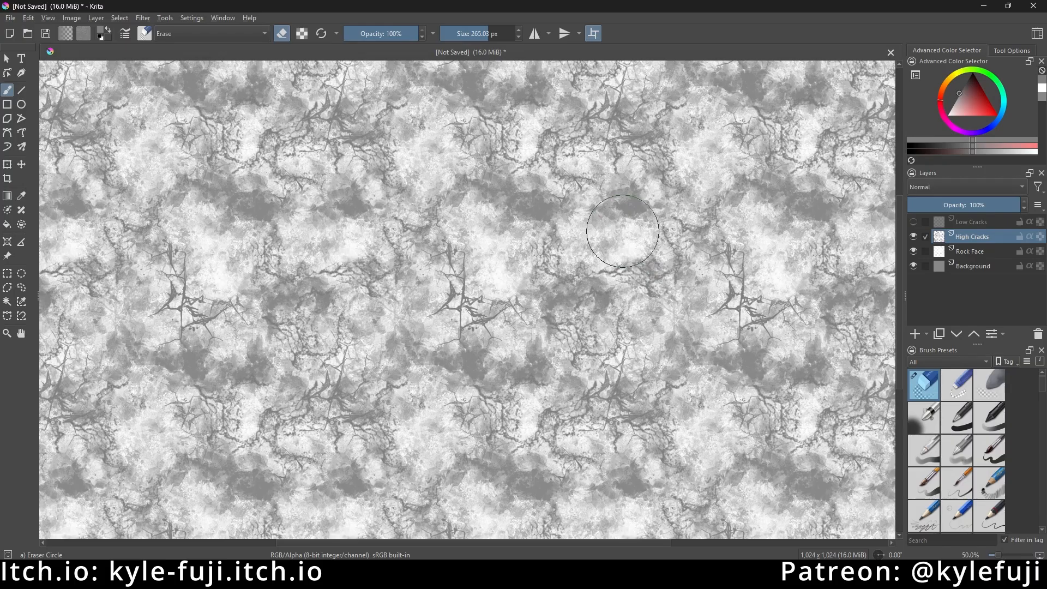
pyautogui.click(414, 373)
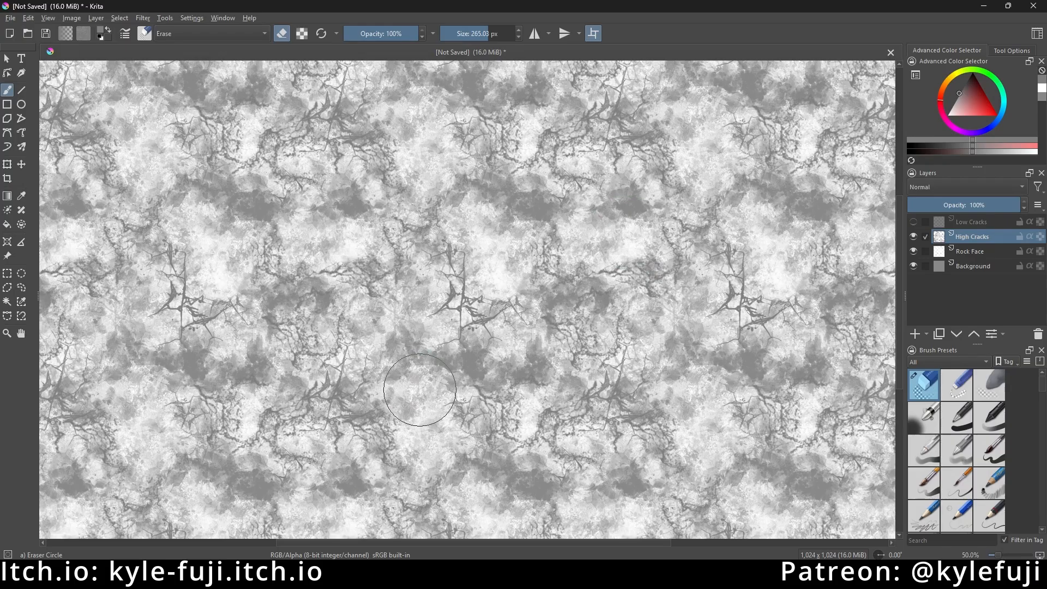
pyautogui.click(624, 316)
# Stamp a few 385 px Texture Crackles cracks over the erased patches of the High Cracks layer.
pyautogui.scroll(-10, 971, 493)
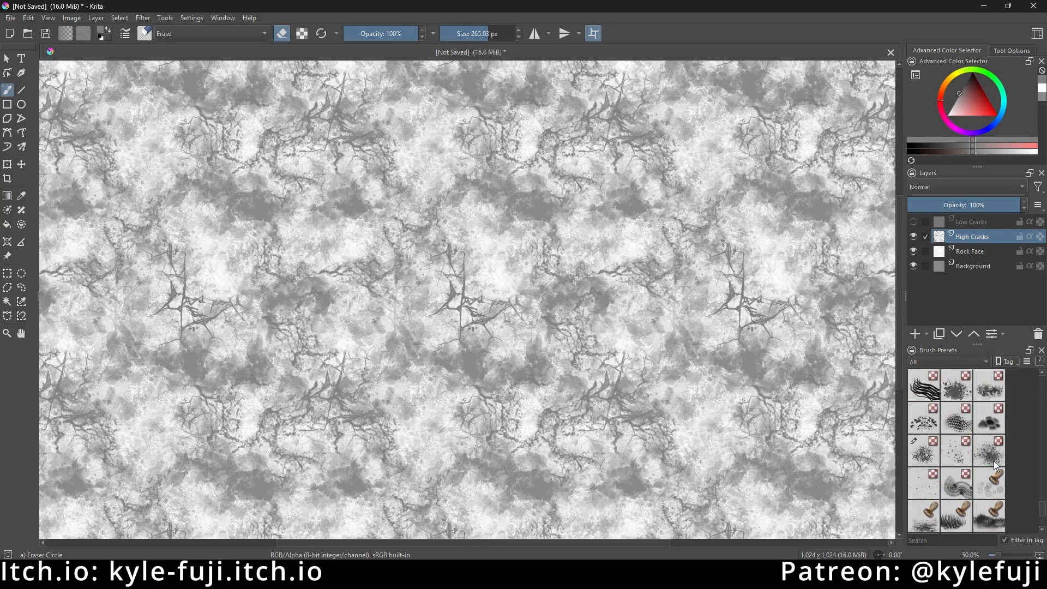
pyautogui.scroll(3, 949, 450)
pyautogui.scroll(-3, 1000, 443)
pyautogui.click(921, 450)
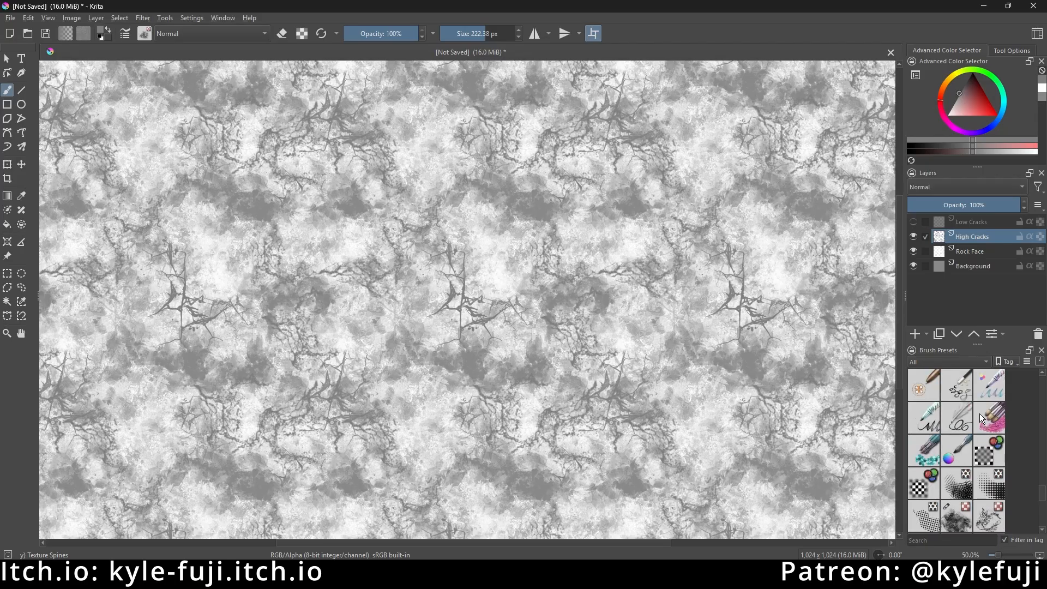
pyautogui.click(985, 388)
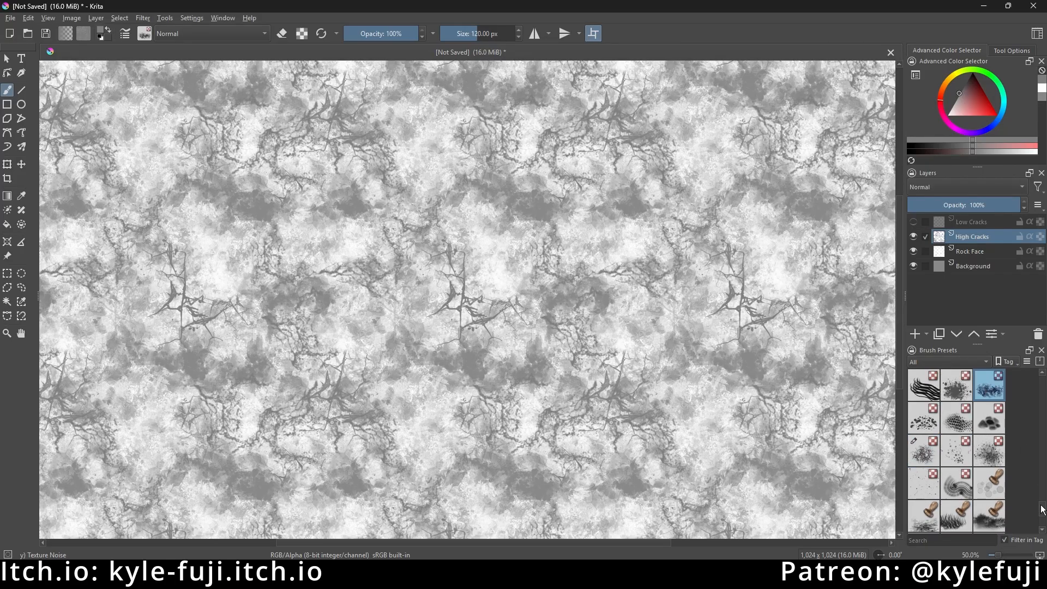
pyautogui.scroll(3, 1025, 491)
pyautogui.click(986, 399)
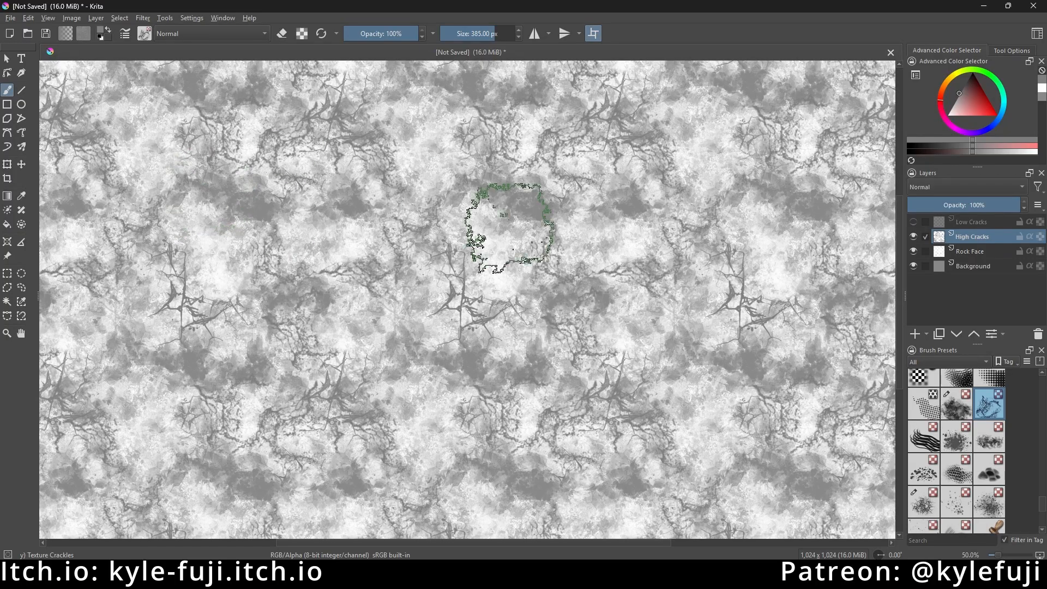
pyautogui.click(509, 236)
pyautogui.click(440, 165)
pyautogui.click(759, 345)
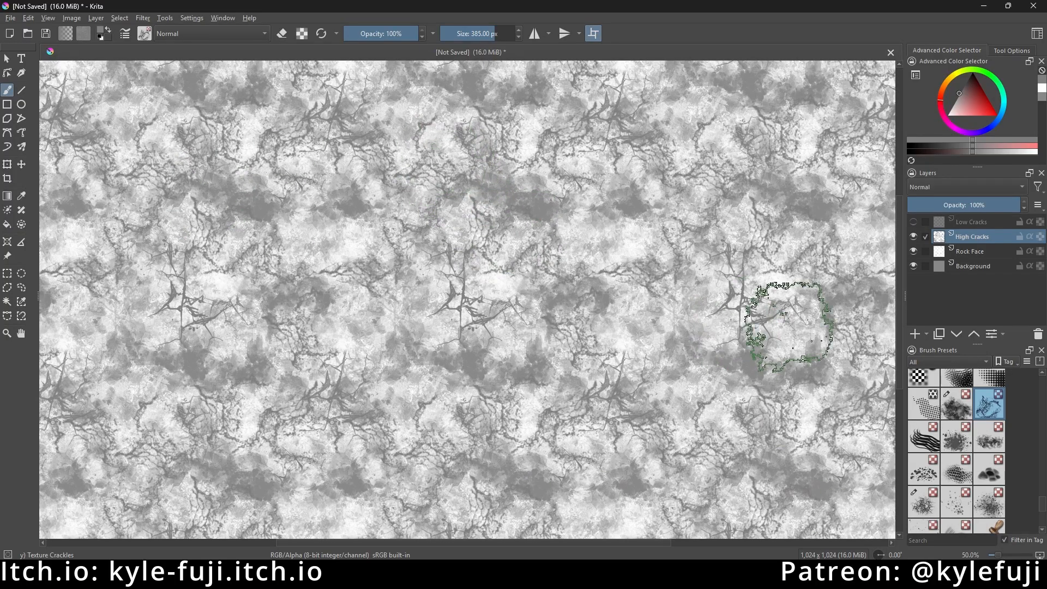
# Scatter small Texture Spines cracks at 222.38 px over the remaining gaps on the High Cracks layer.
pyautogui.click(930, 515)
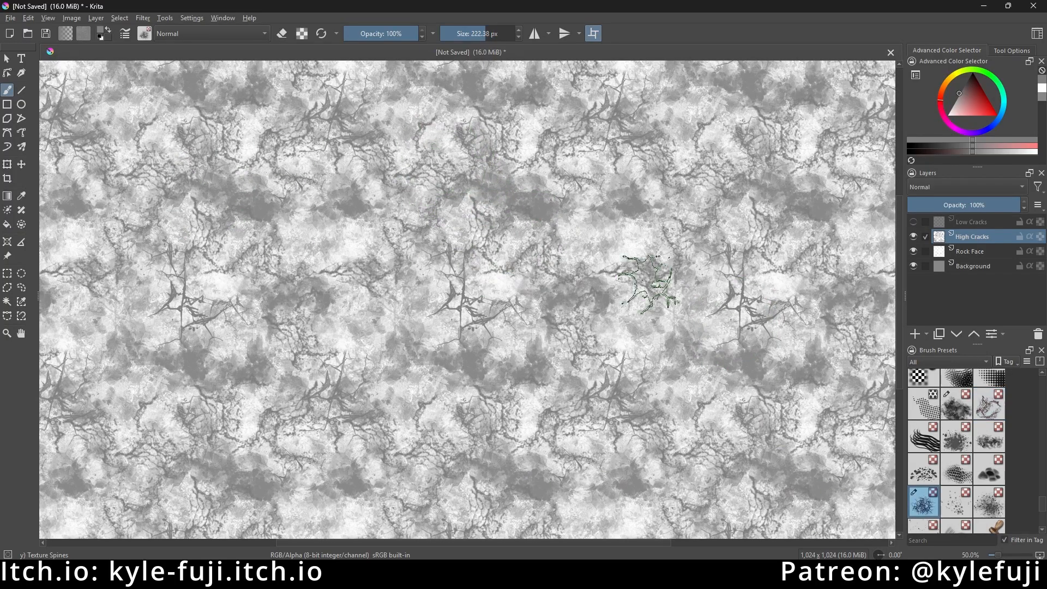
pyautogui.click(575, 234)
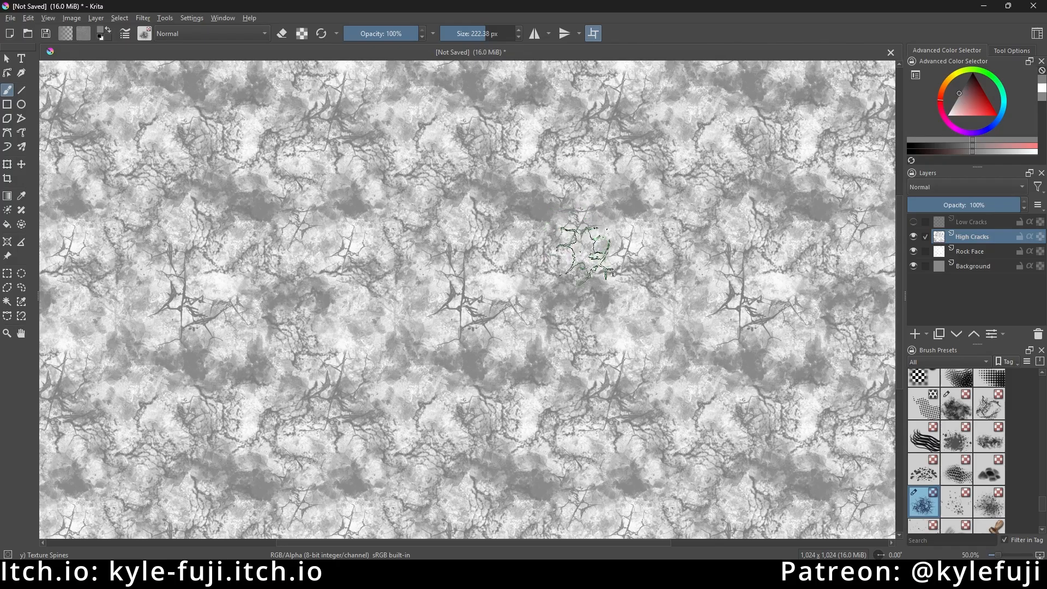
pyautogui.click(367, 196)
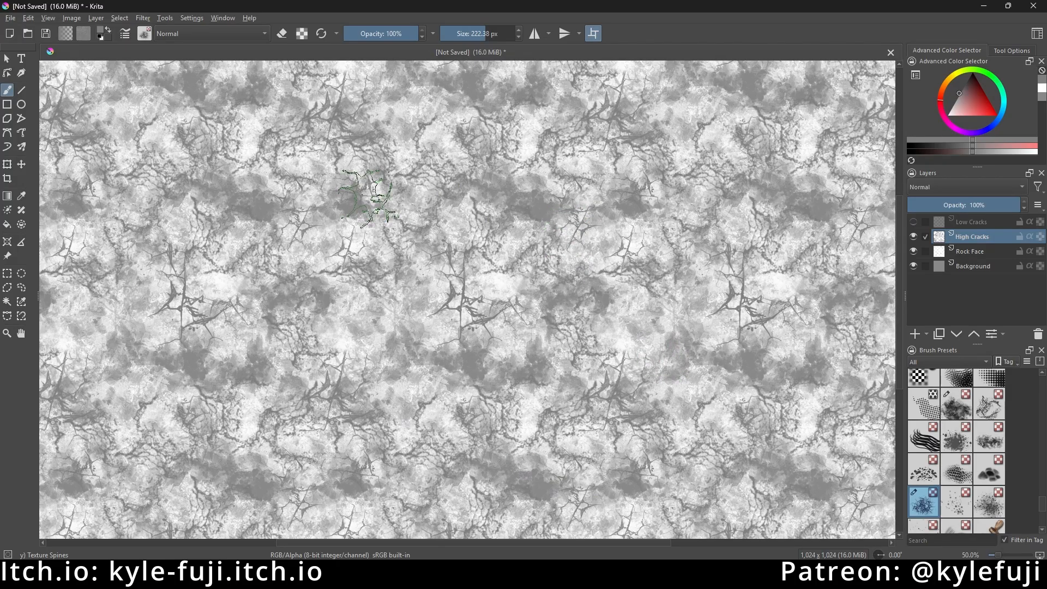
pyautogui.click(327, 319)
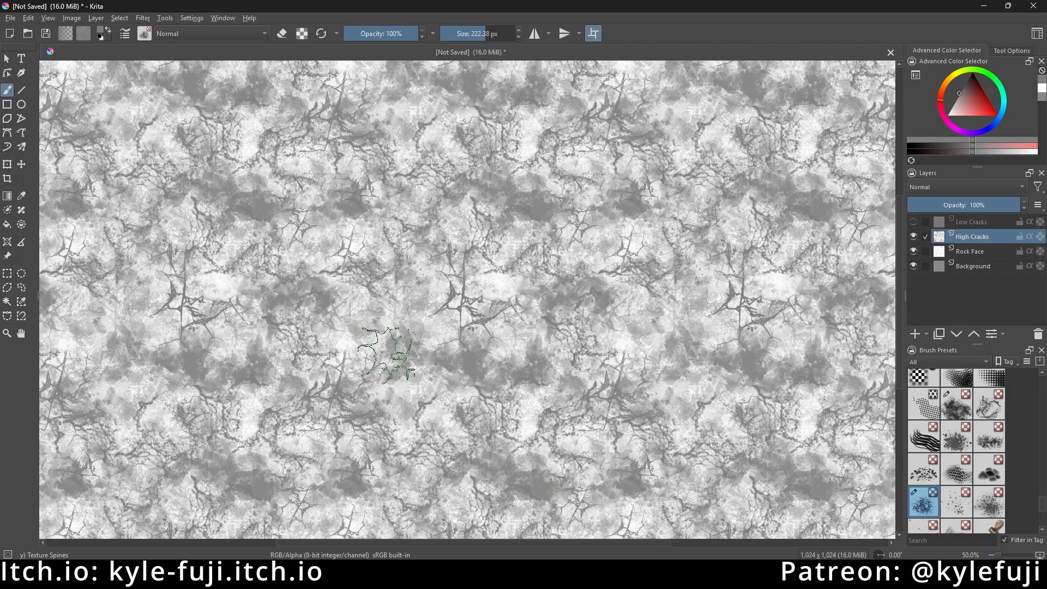
pyautogui.click(490, 368)
pyautogui.click(405, 346)
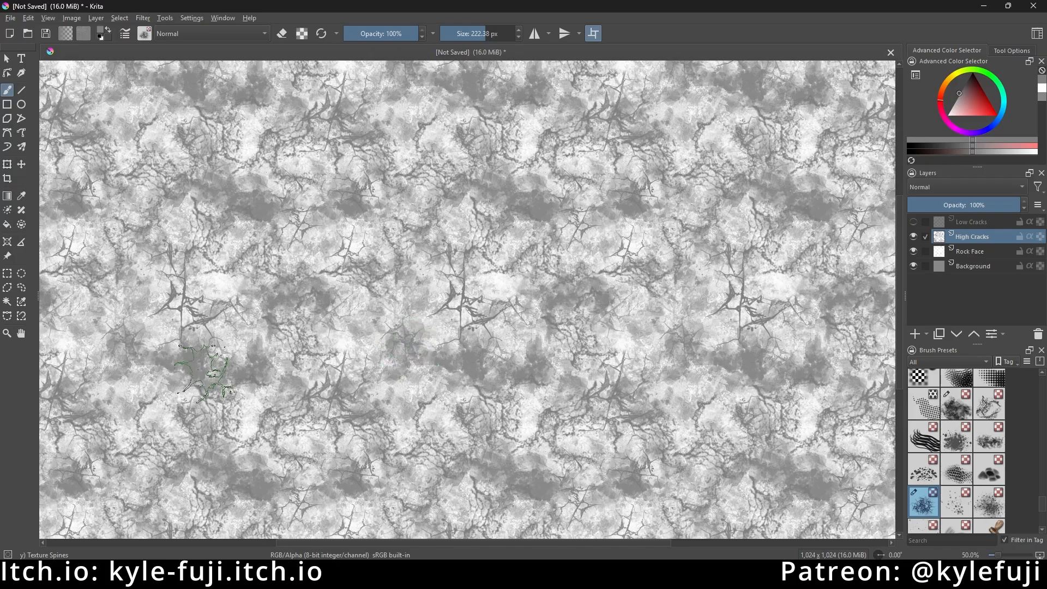
pyautogui.click(185, 377)
pyautogui.click(532, 384)
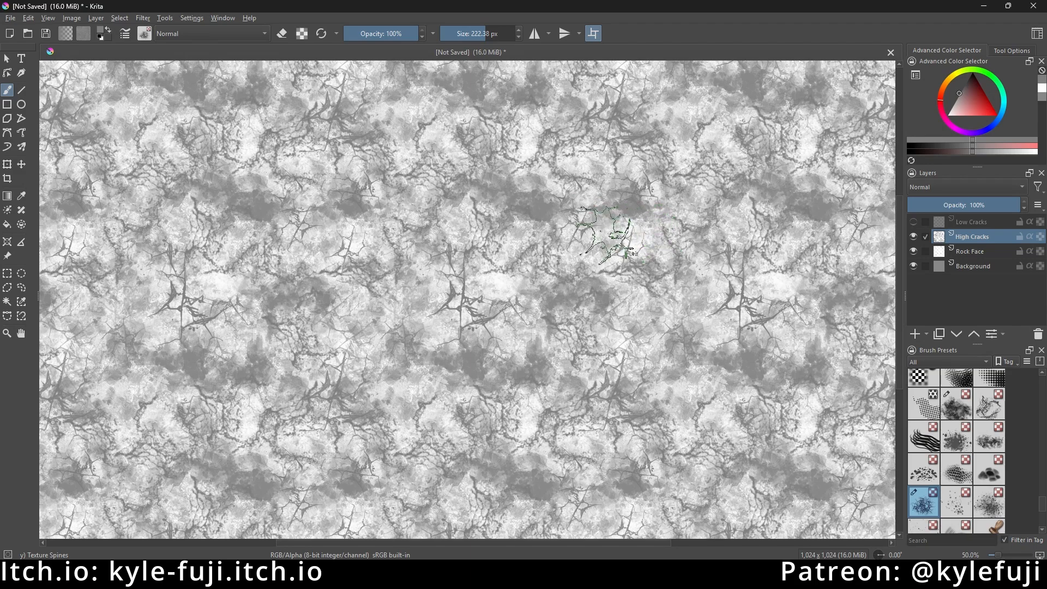
pyautogui.keyDown('ctrl'); pyautogui.click(596, 305); pyautogui.keyUp('ctrl')
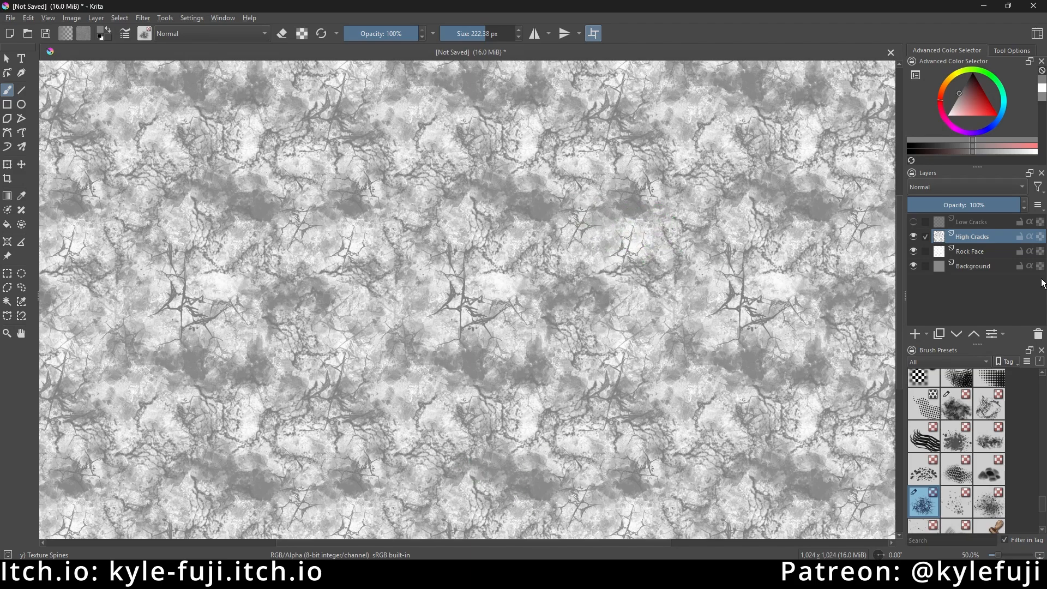
# Show the Low Cracks layer again and compare the texture with and without High Cracks.
pyautogui.click(914, 222)
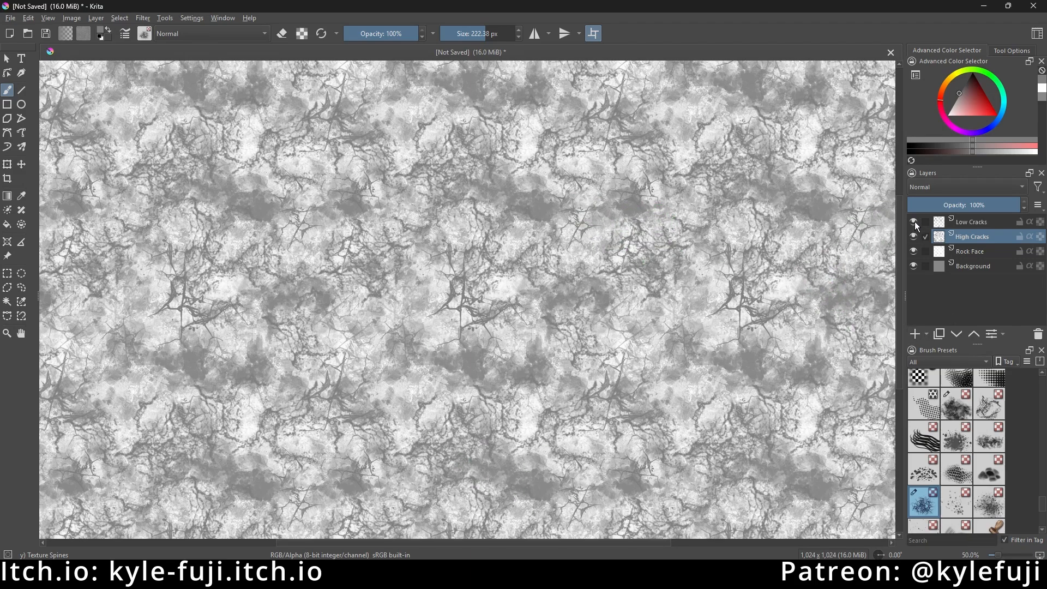
pyautogui.click(912, 236)
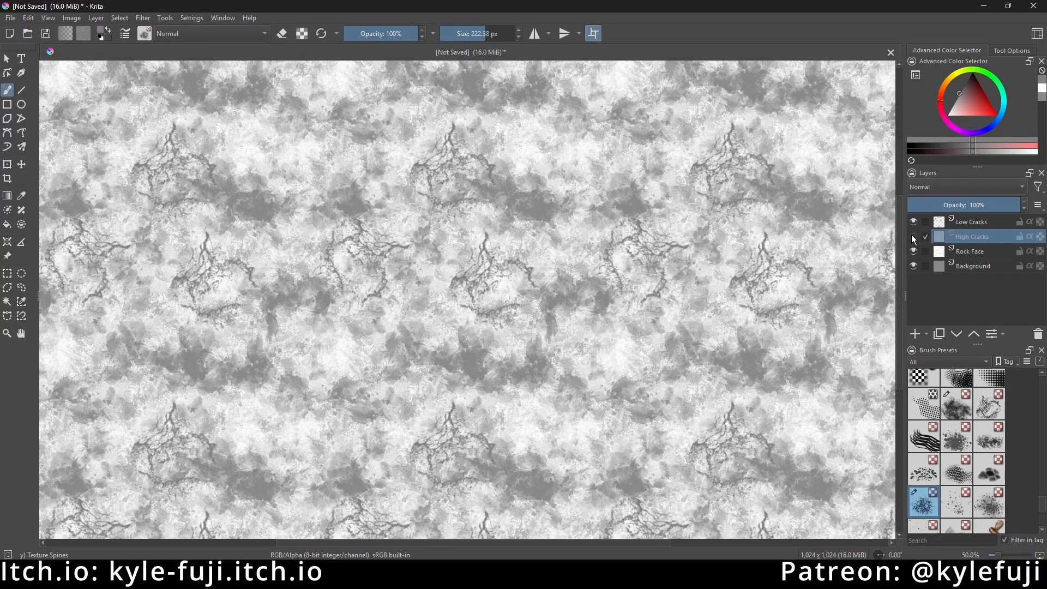
pyautogui.click(912, 235)
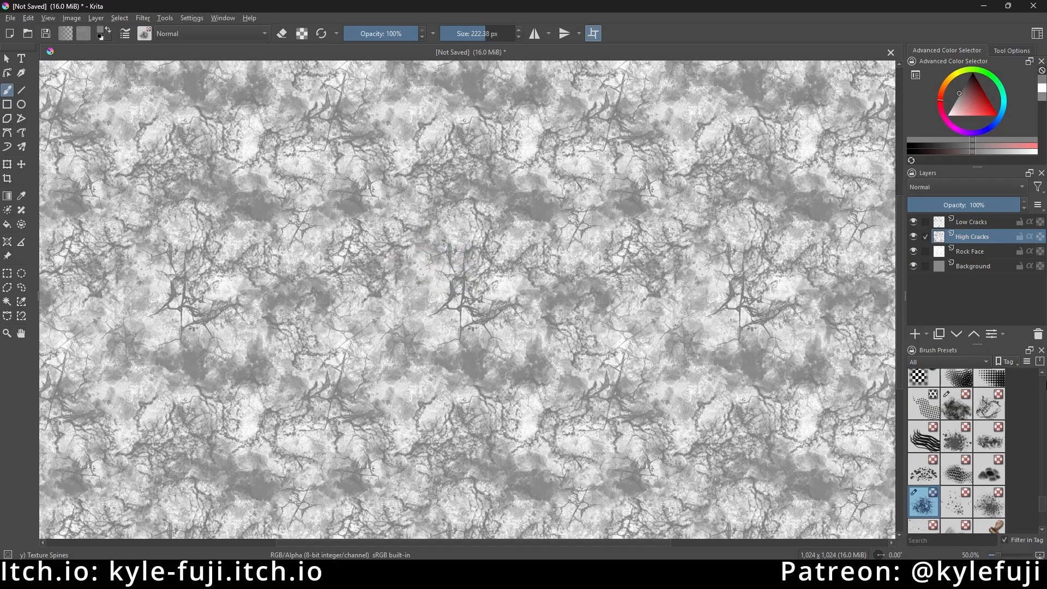
# Add a new paint layer above Low Cracks and name it Pebbles.
pyautogui.click(985, 220)
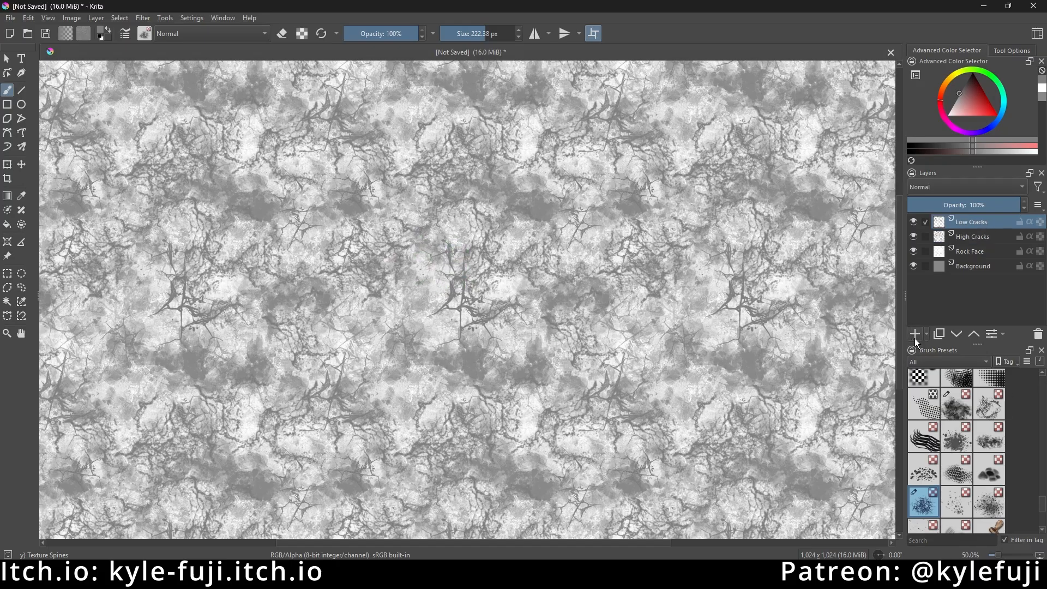
pyautogui.click(914, 337)
pyautogui.write('L')
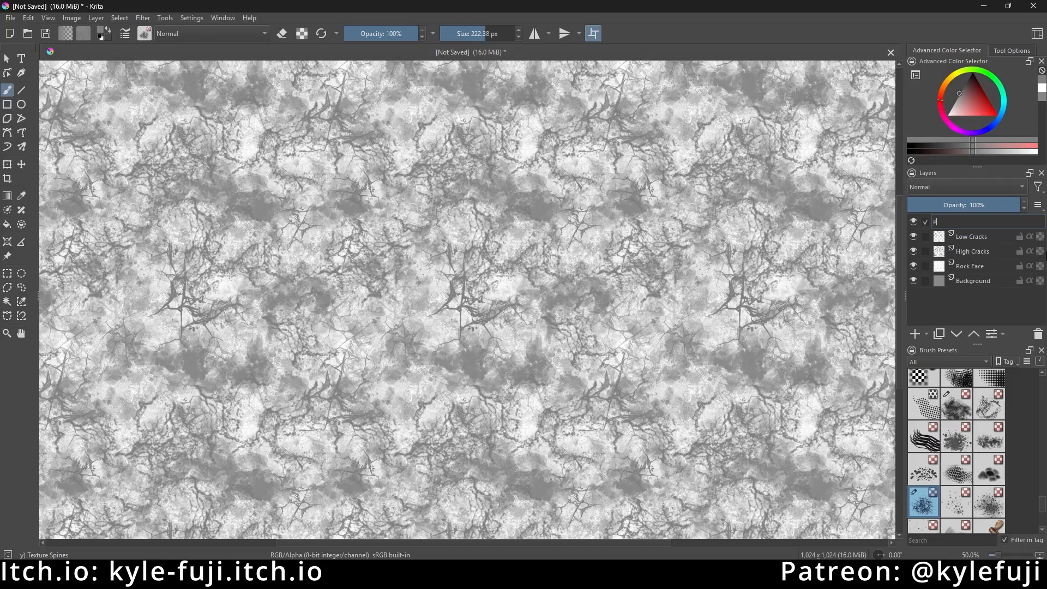
pyautogui.write('ebbles')
pyautogui.press('Return')
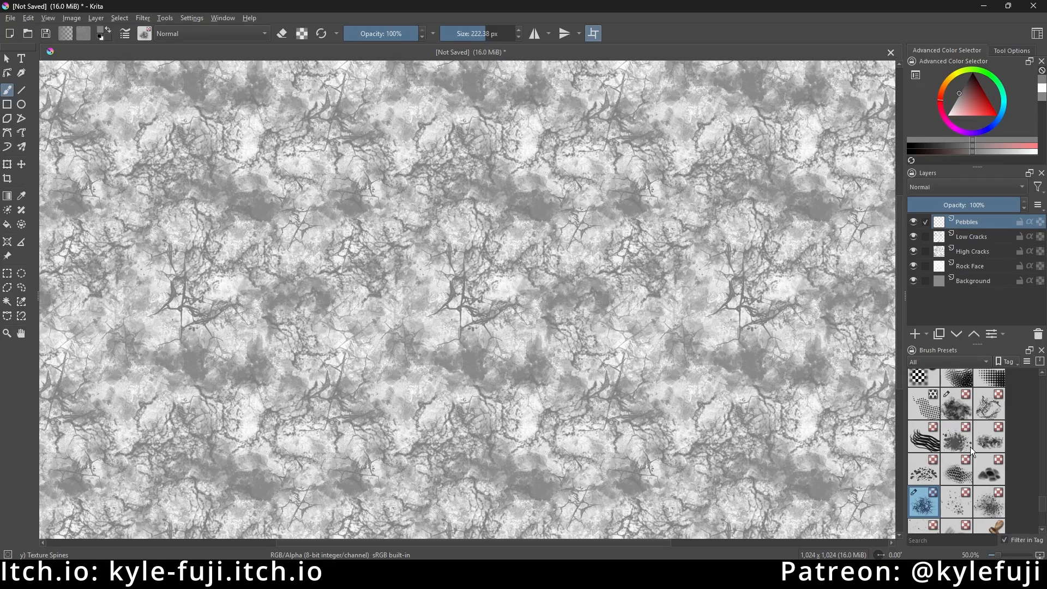
# Choose the Texture Splat preset at about 192 px and set the brush colour to a darker grey.
pyautogui.scroll(-5, 948, 498)
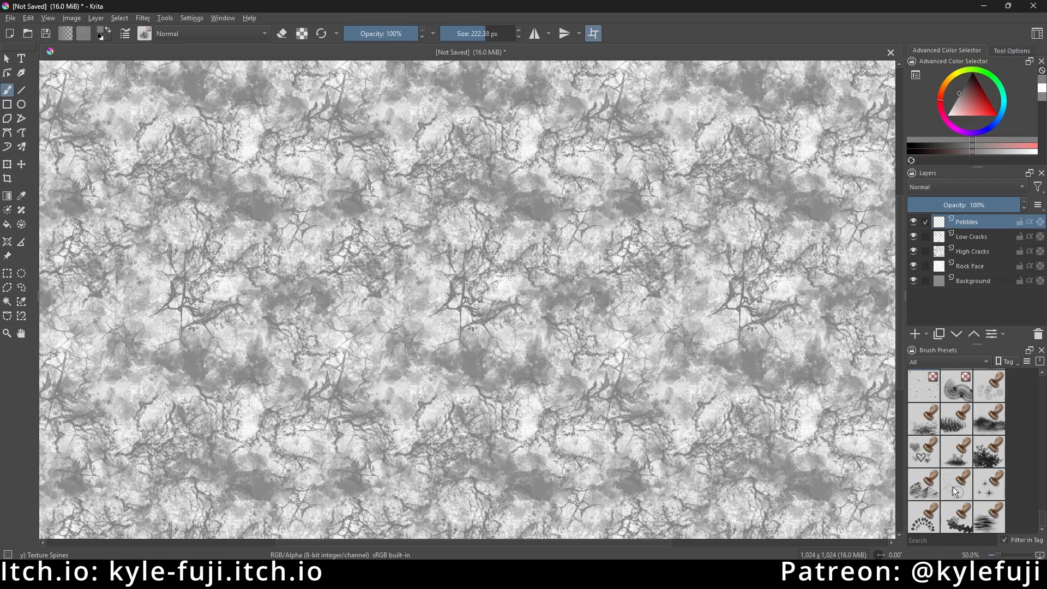
pyautogui.scroll(3, 960, 437)
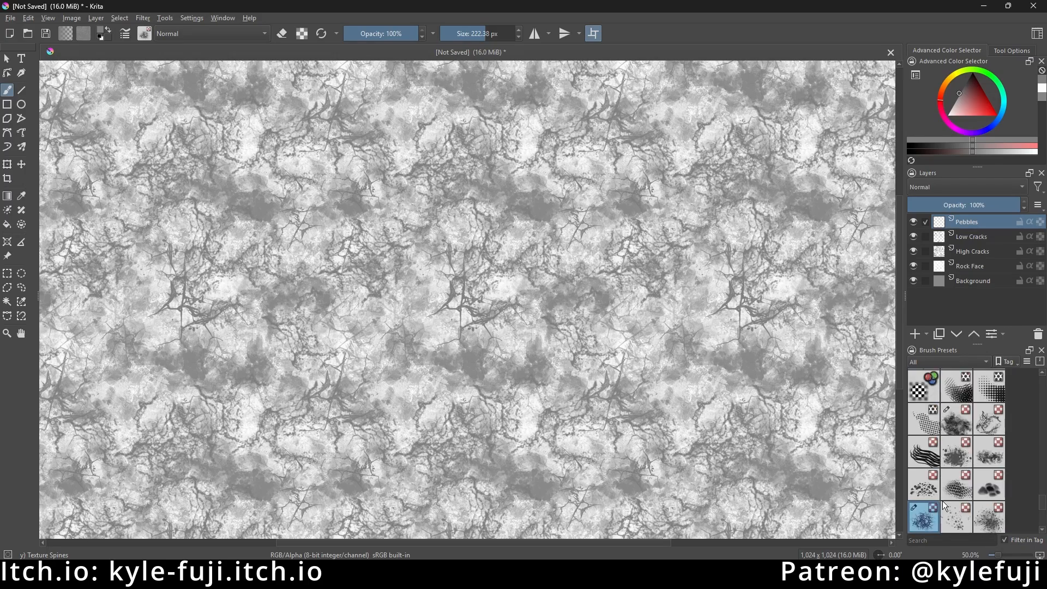
pyautogui.click(955, 518)
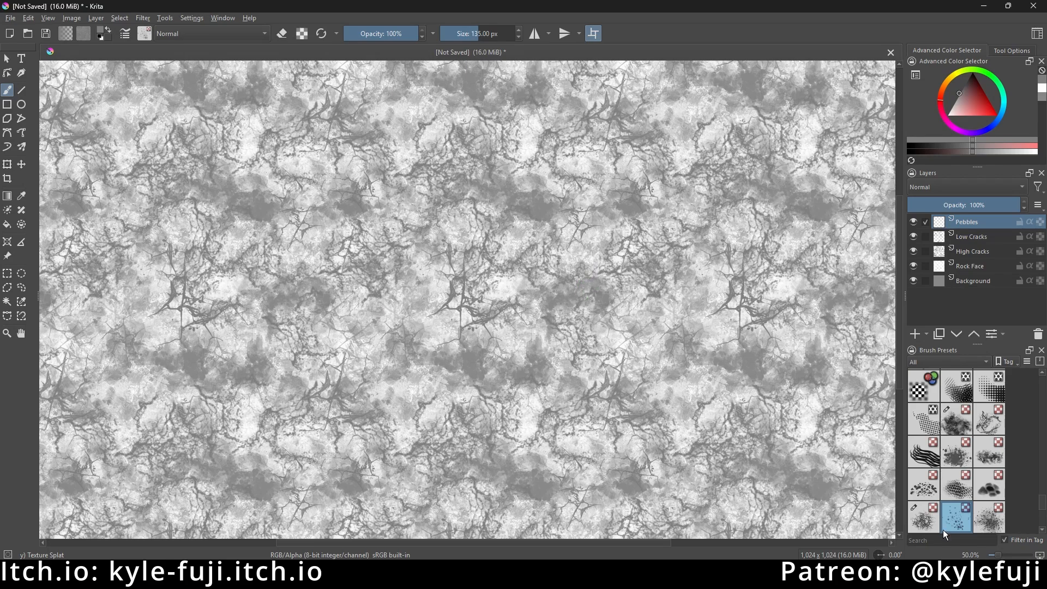
pyautogui.moveTo(950, 528)
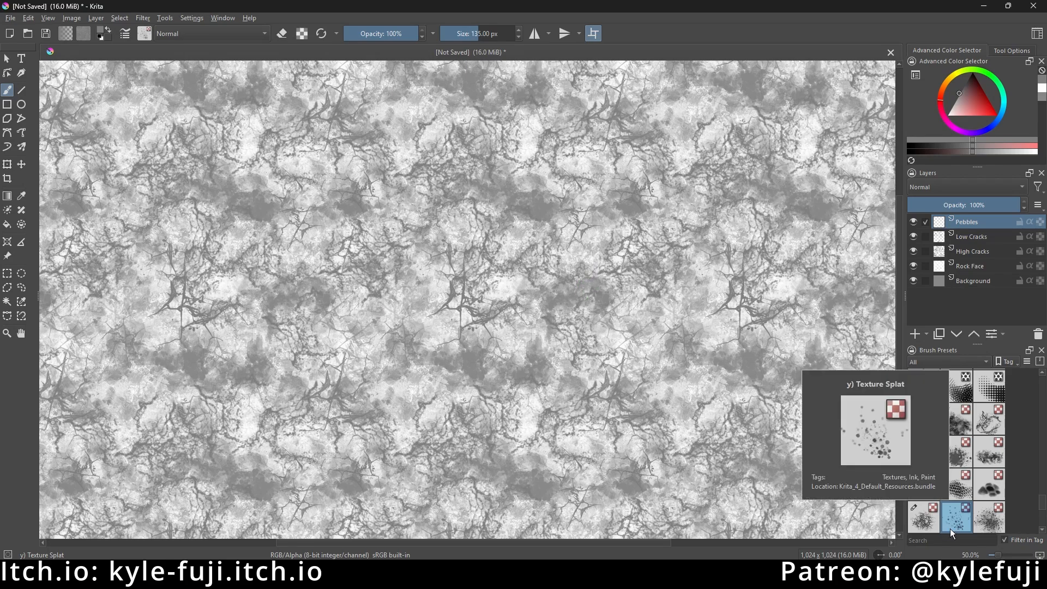
pyautogui.click(482, 39)
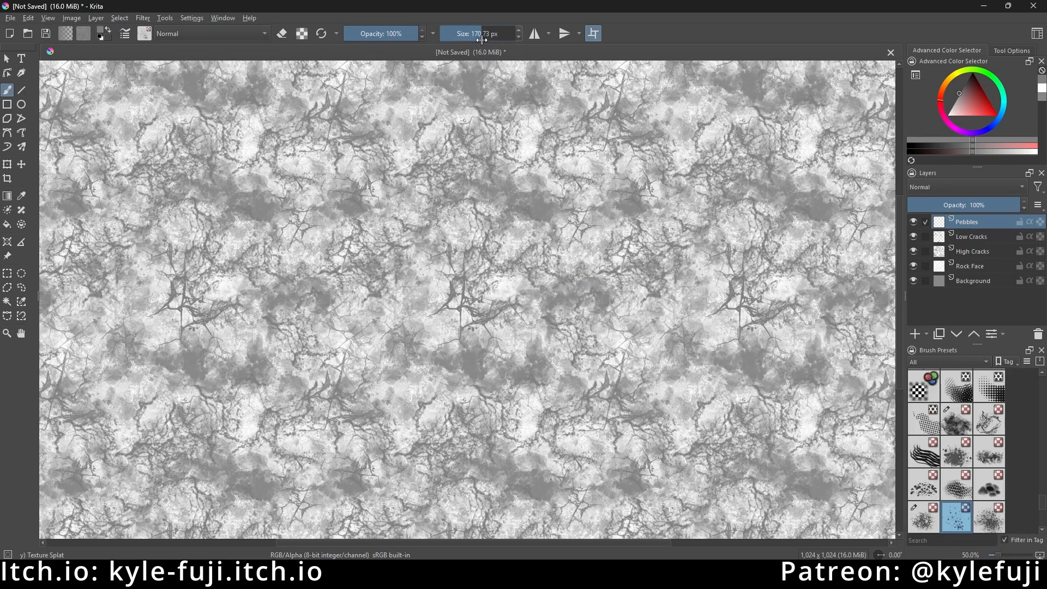
pyautogui.press(']')
pyautogui.moveTo(964, 93); pyautogui.dragTo(959, 84)
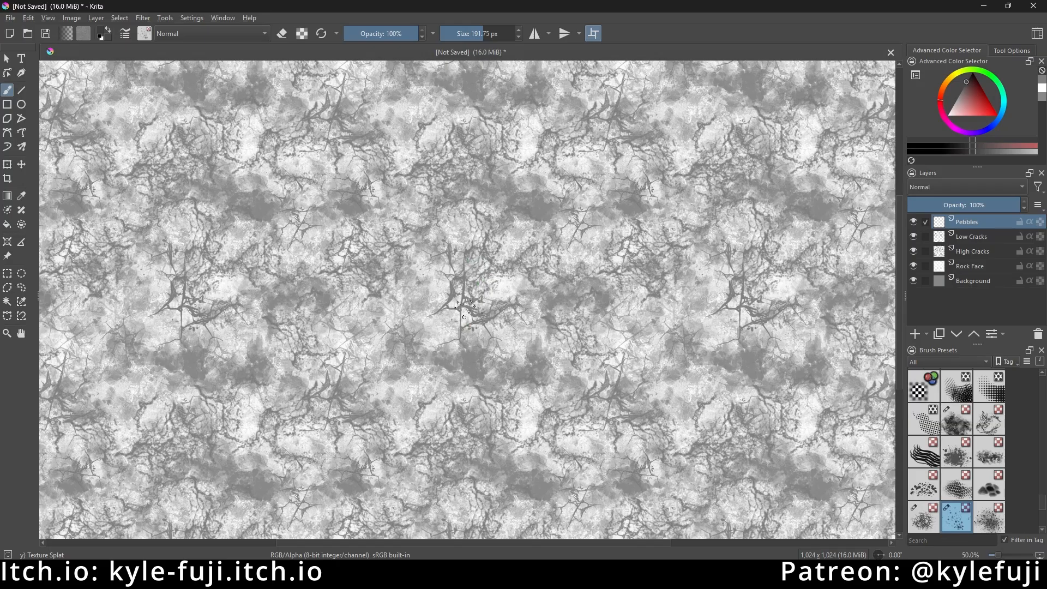
# Enlarge Texture Splat to 256.10 px and stamp dark pebbles across the Pebbles layer.
pyautogui.click(488, 39)
pyautogui.click(429, 309)
pyautogui.click(522, 395)
# Rename the Pebbles layer to High Pebbles.
pyautogui.doubleClick(976, 228)
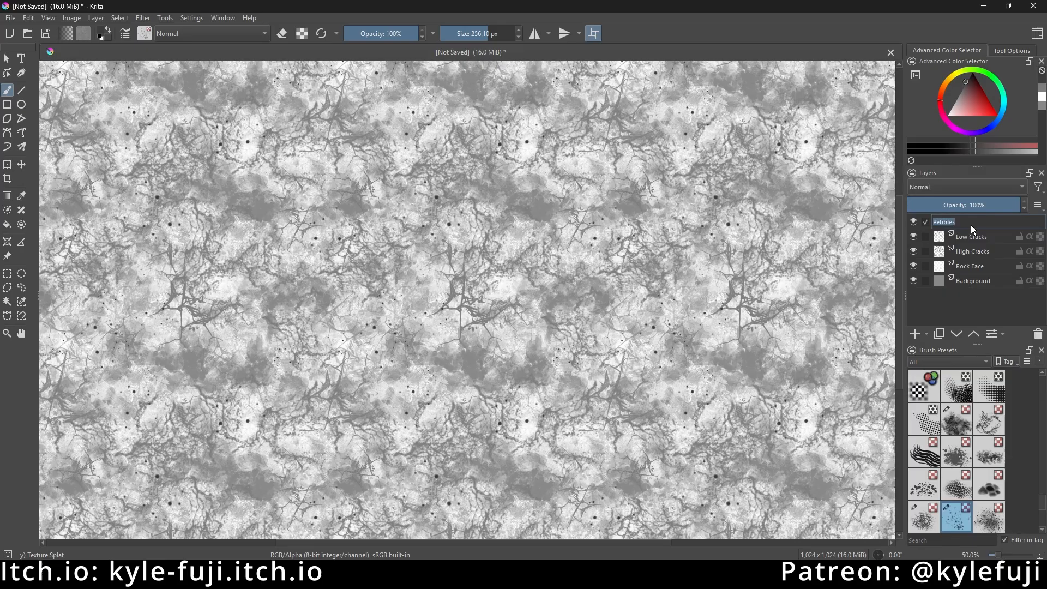
pyautogui.click(934, 222)
pyautogui.write('High')
pyautogui.press('Return')
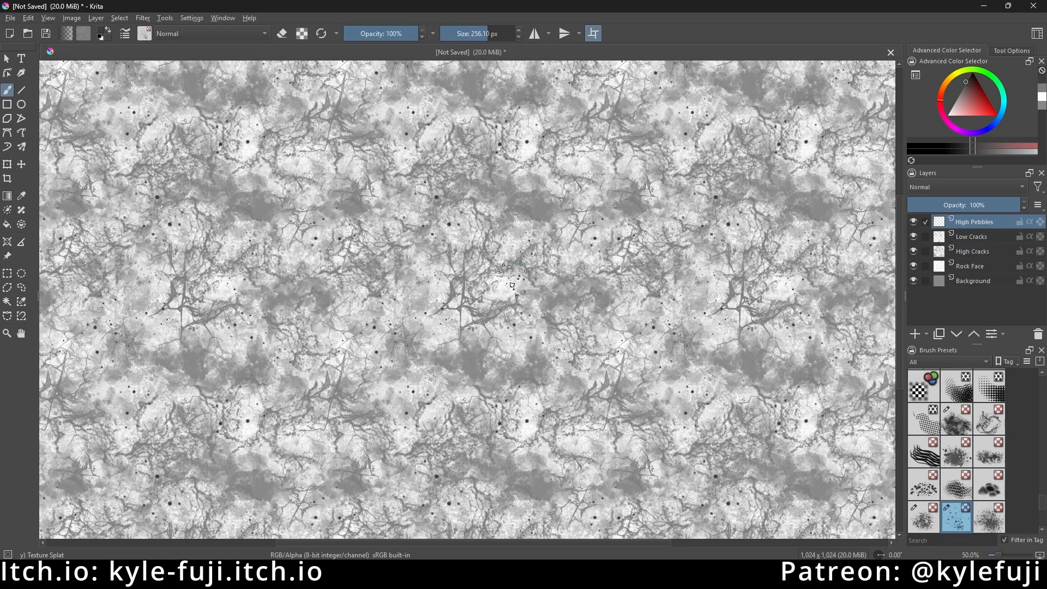
# Scatter more Texture Splat pebbles across the High Pebbles layer, hiding both crack layers meanwhile and showing them again.
pyautogui.click(297, 149)
pyautogui.click(294, 177)
pyautogui.click(282, 273)
pyautogui.click(358, 239)
pyautogui.click(913, 251)
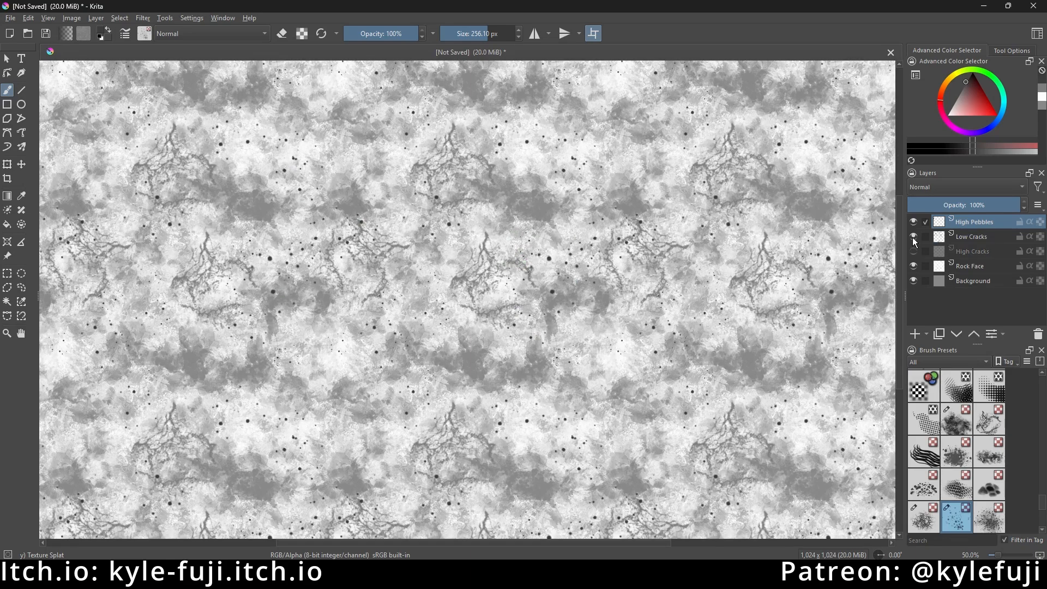
pyautogui.click(913, 237)
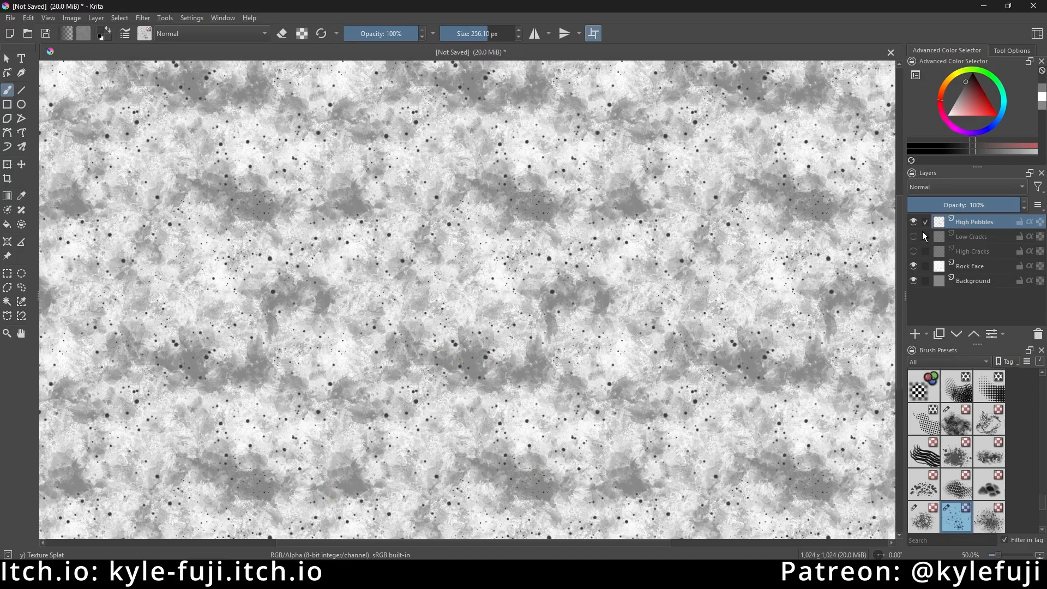
pyautogui.click(913, 237)
pyautogui.click(914, 251)
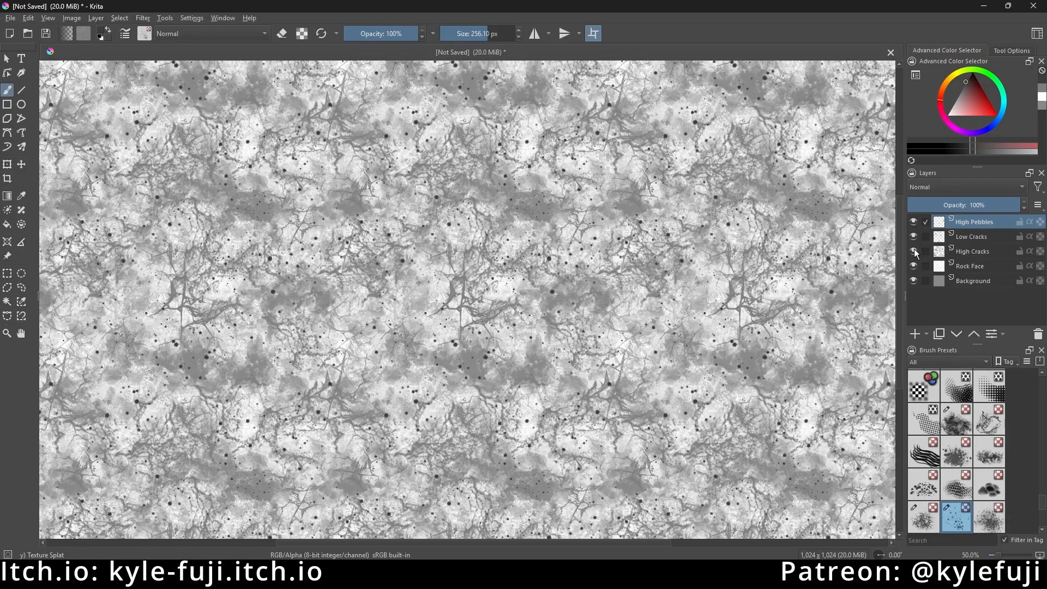
# Hide Low Cracks and add a new top layer named Low Pebbles.
pyautogui.click(912, 236)
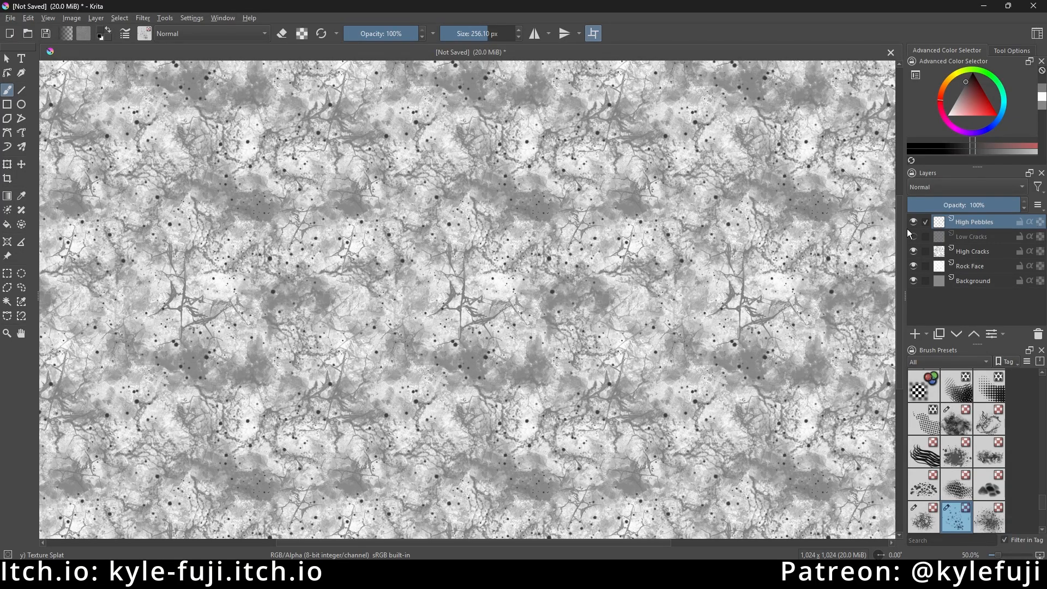
pyautogui.click(912, 334)
pyautogui.doubleClick(979, 221)
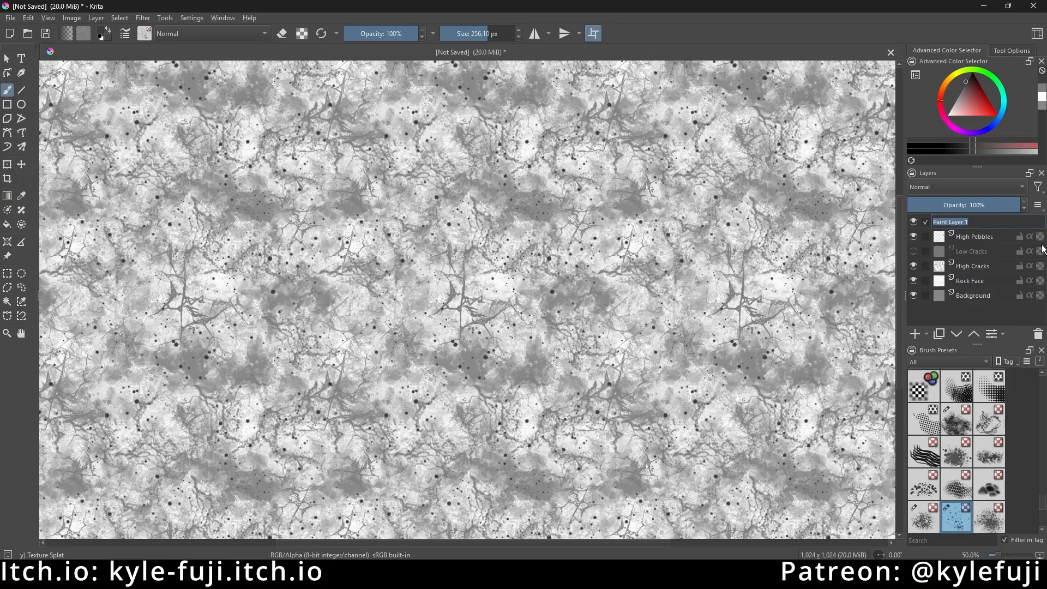
pyautogui.write('Low Pebbles')
pyautogui.press('Return')
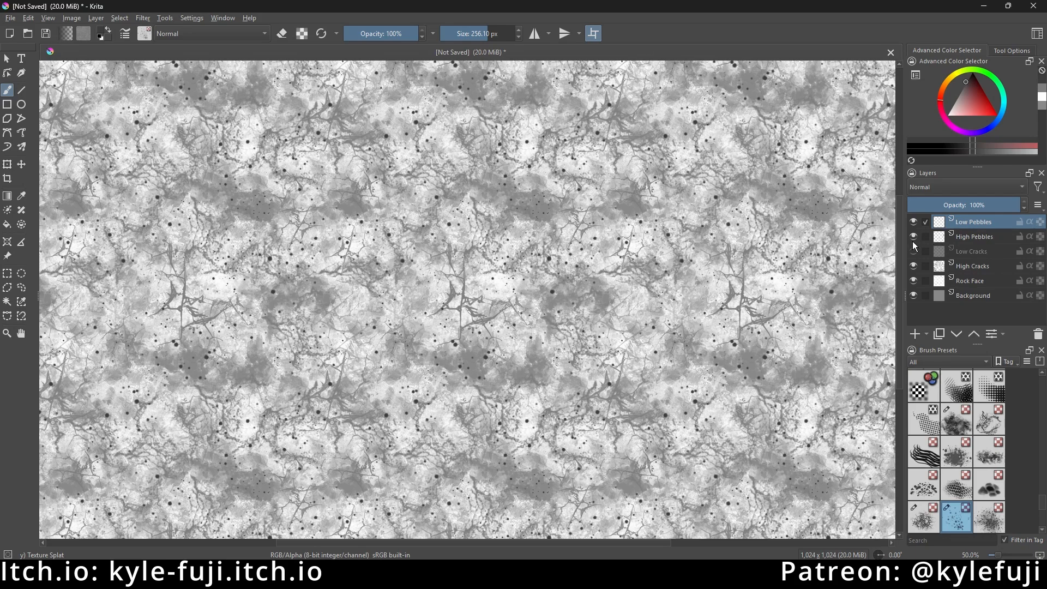
# Stamp 256.10 px Texture Splat pebbles sparsely on the Low Pebbles layer with High Pebbles and both crack layers hidden.
pyautogui.moveTo(912, 241); pyautogui.dragTo(910, 265)
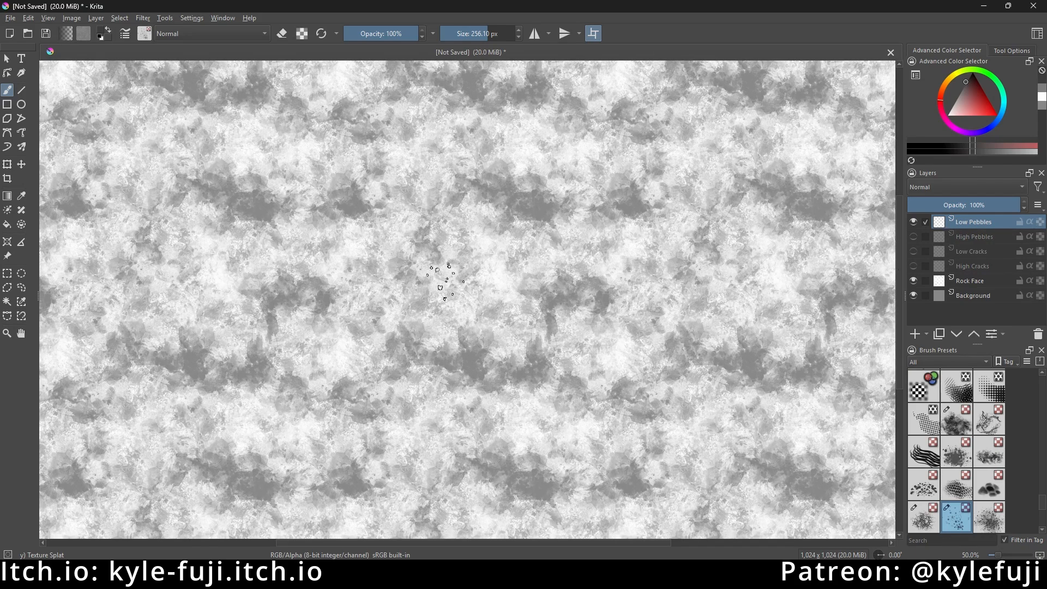
pyautogui.click(466, 233)
pyautogui.click(537, 339)
pyautogui.click(386, 324)
pyautogui.click(320, 373)
pyautogui.click(456, 164)
pyautogui.click(392, 201)
pyautogui.click(543, 229)
pyautogui.click(534, 151)
pyautogui.click(461, 144)
pyautogui.click(499, 297)
# Show the High Pebbles, Low Cracks and High Cracks layers again.
pyautogui.click(913, 236)
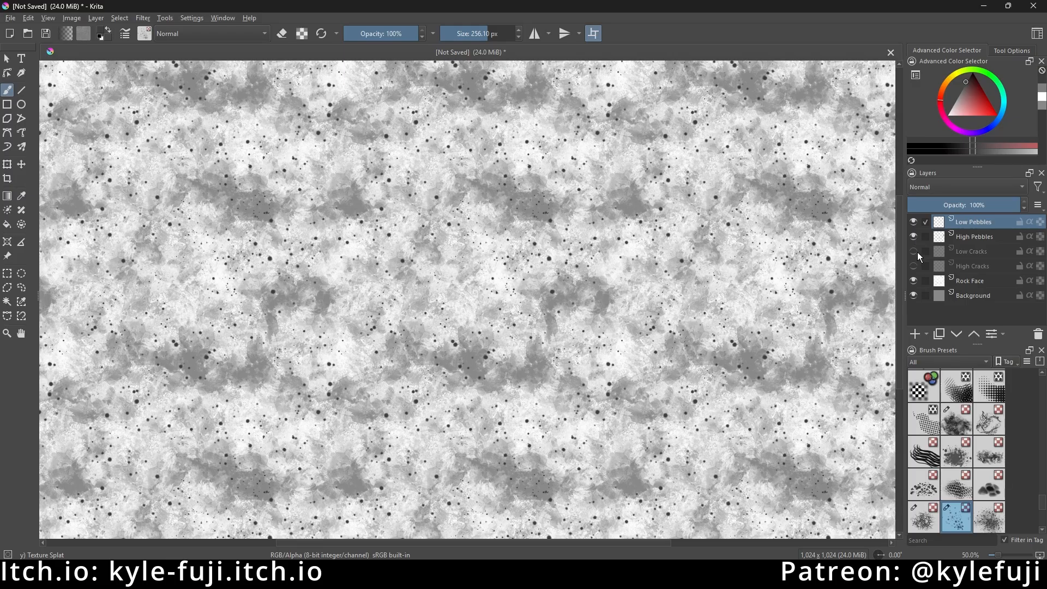
pyautogui.click(913, 251)
pyautogui.click(913, 266)
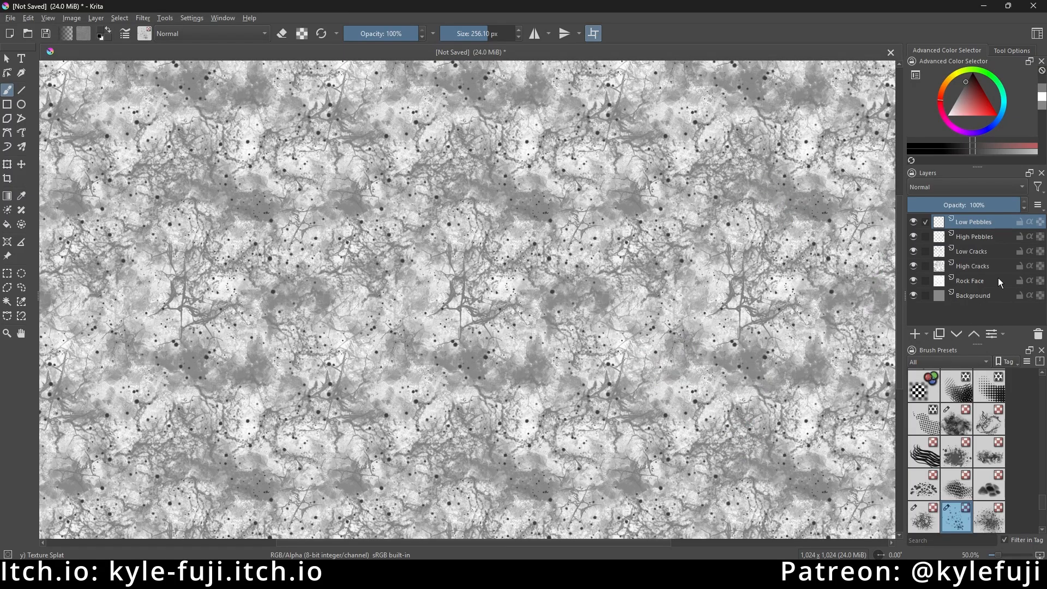
# Compare the two High layers alone with the two Low layers alone, and show all layers again.
pyautogui.click(914, 222)
pyautogui.click(914, 251)
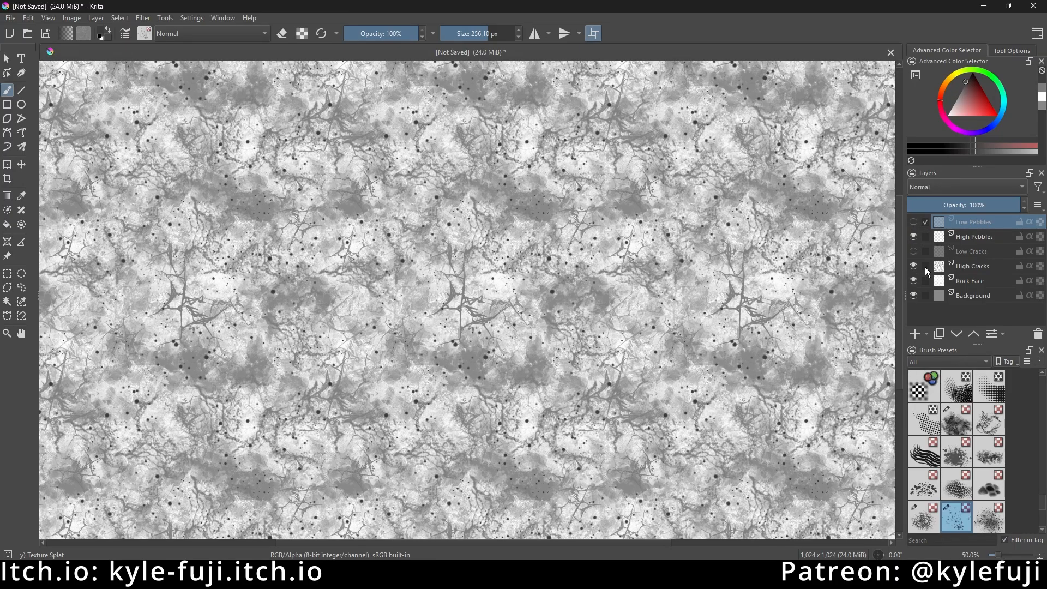
pyautogui.click(913, 266)
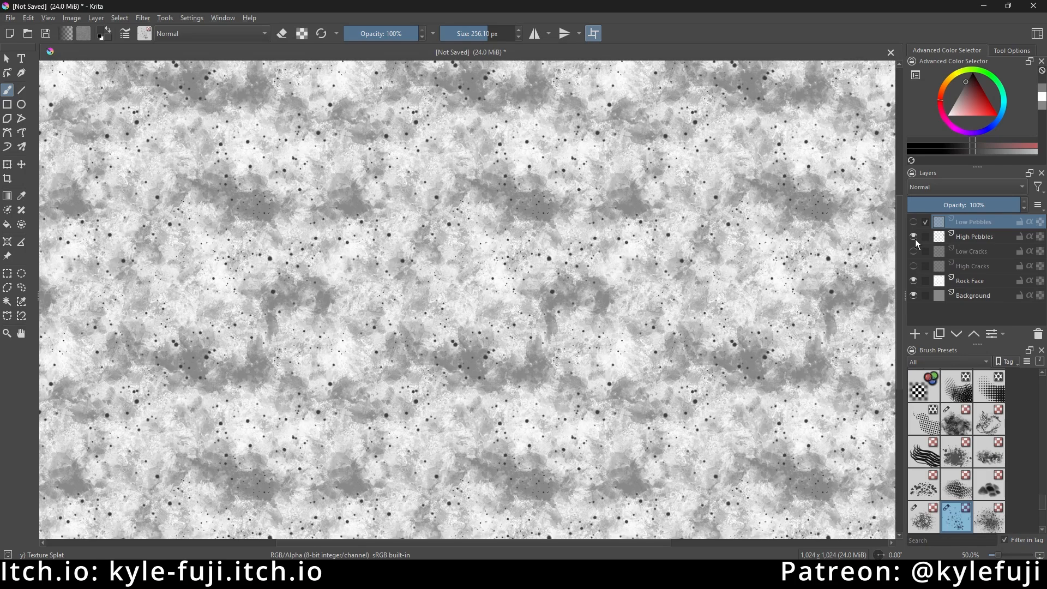
pyautogui.click(913, 236)
pyautogui.click(913, 252)
pyautogui.click(912, 222)
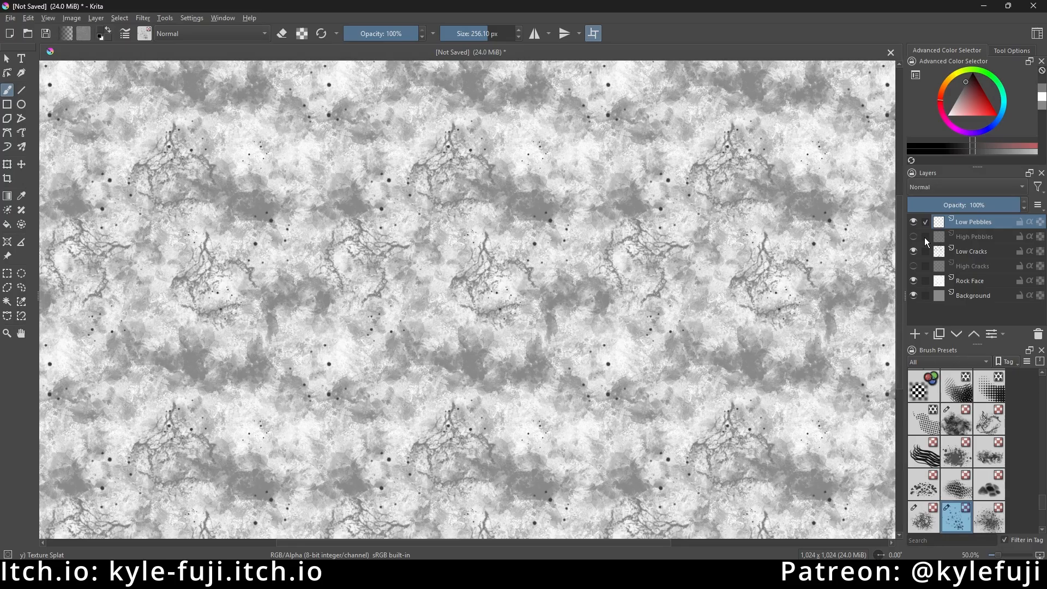
pyautogui.click(915, 235)
pyautogui.click(914, 266)
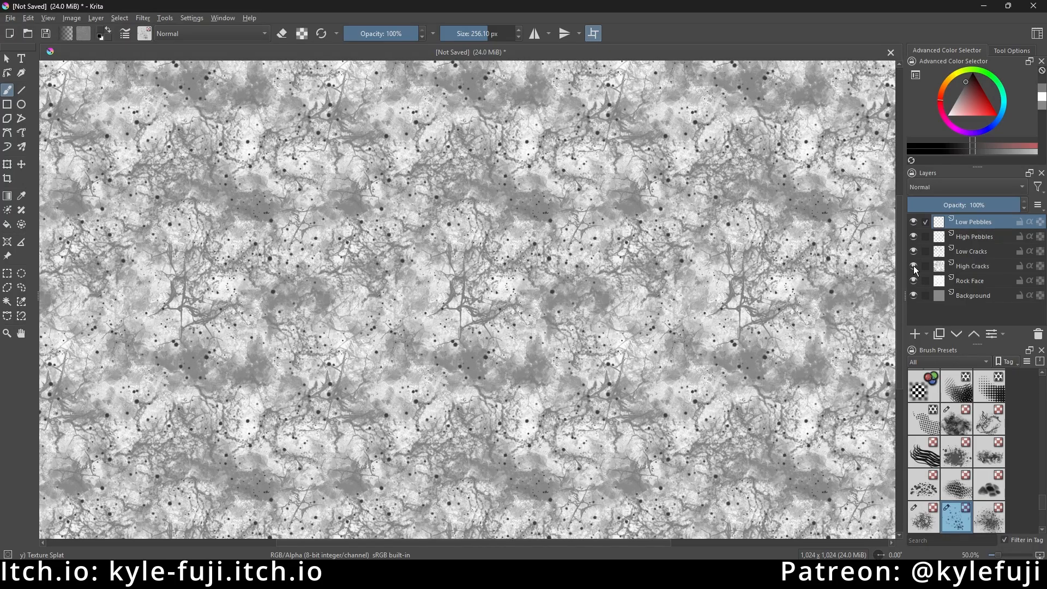
# Save the document as Rock Texture 2 in Krita format in the YouTube Video folder, replacing the existing file.
pyautogui.hotkey('ctrl', 's')
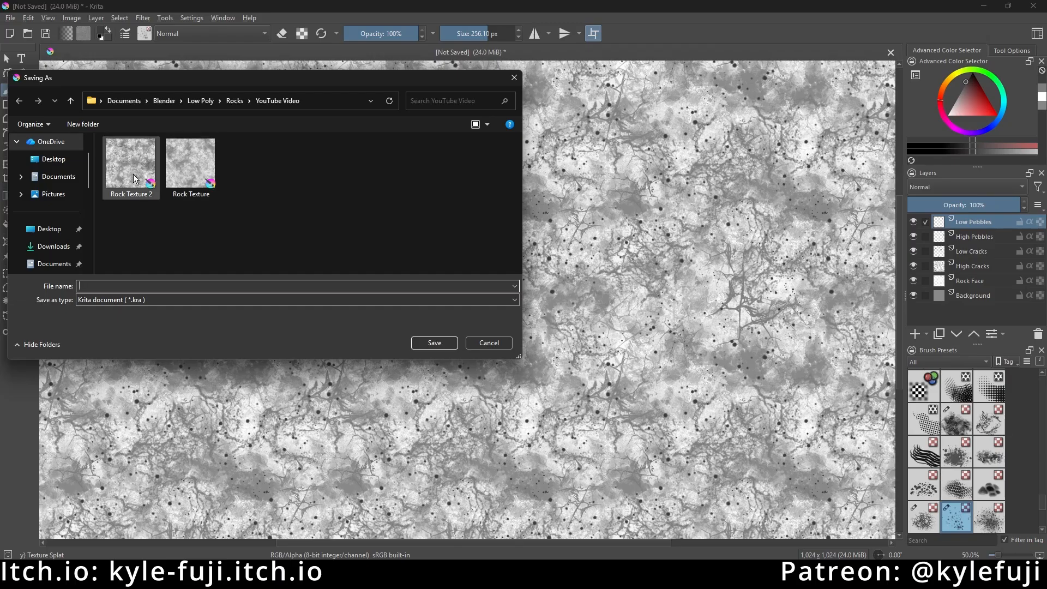
pyautogui.click(156, 168)
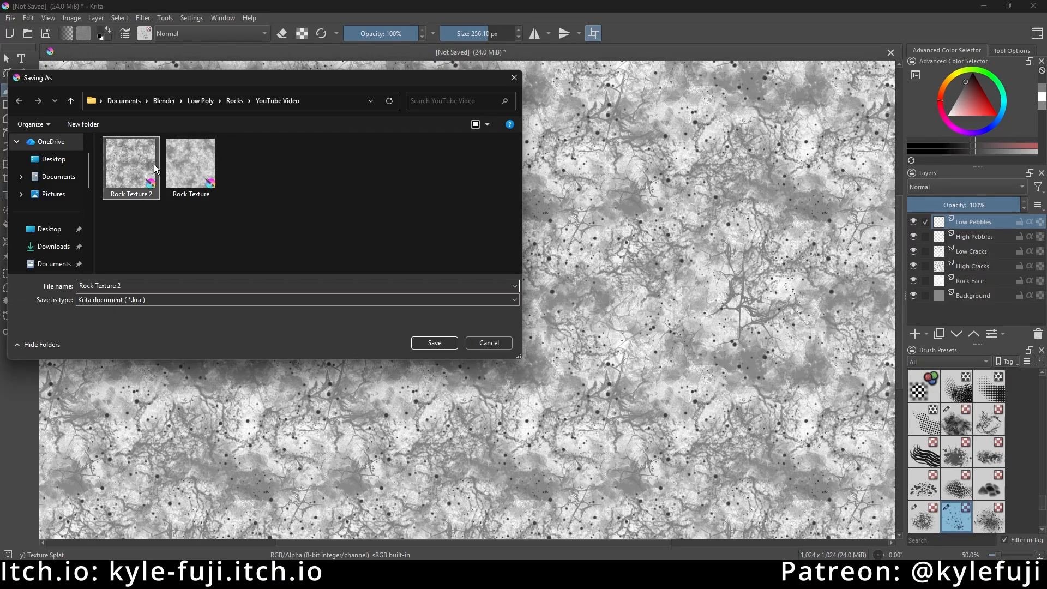
pyautogui.click(436, 342)
pyautogui.click(542, 285)
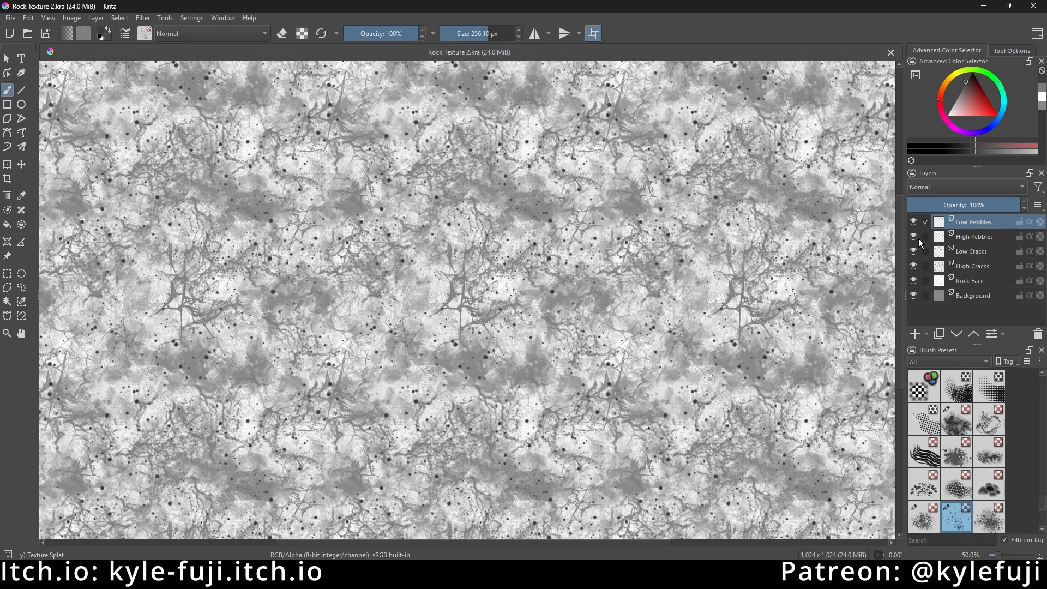
# Preview the texture with the Low Pebbles and Low Cracks layers hidden one at a time, showing each again.
pyautogui.click(10, 19)
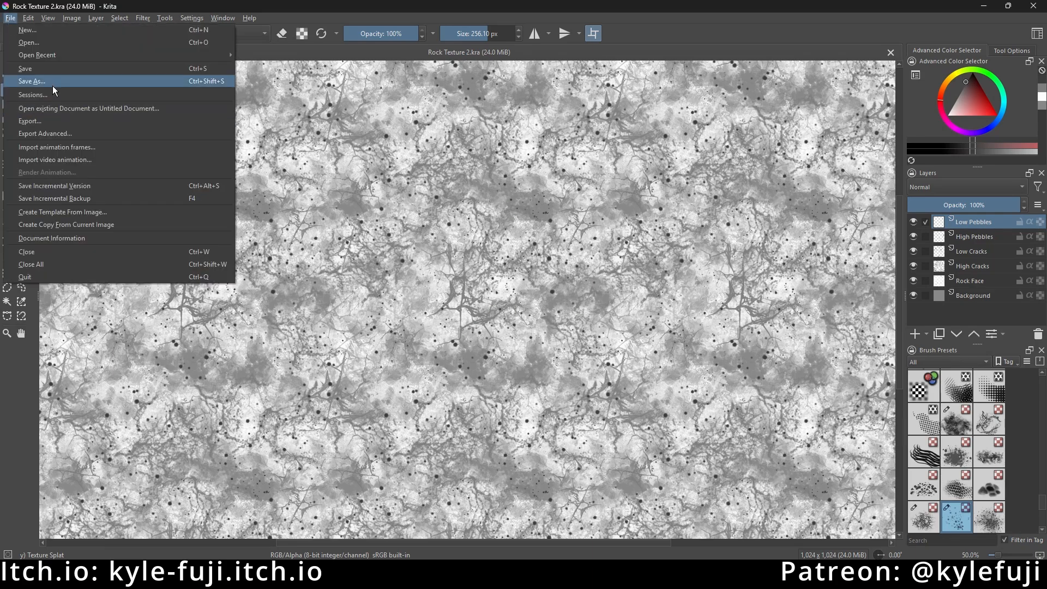
pyautogui.click(991, 214)
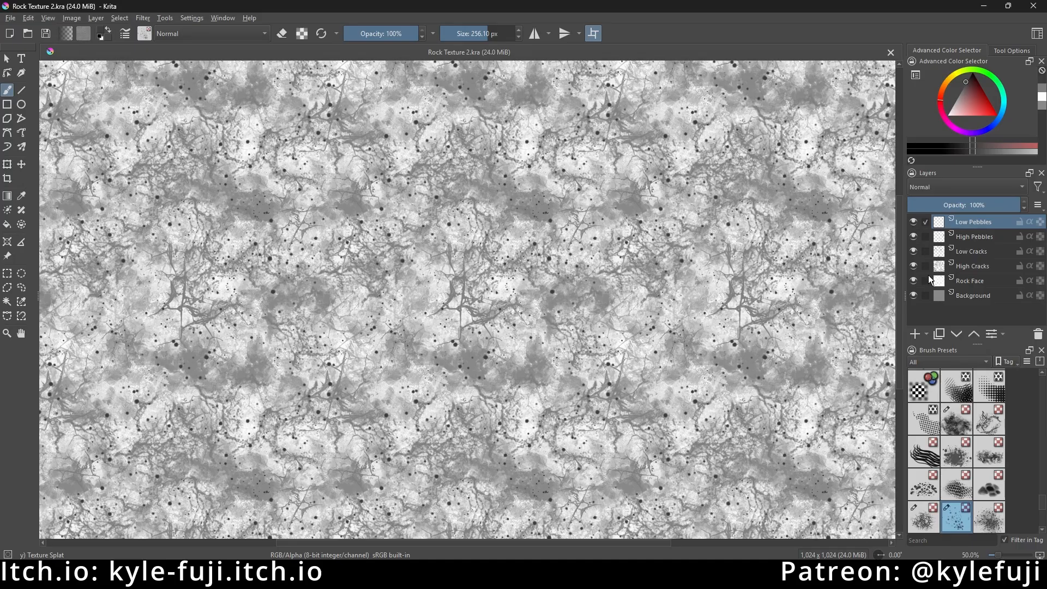
pyautogui.click(914, 225)
pyautogui.click(914, 225)
pyautogui.click(914, 253)
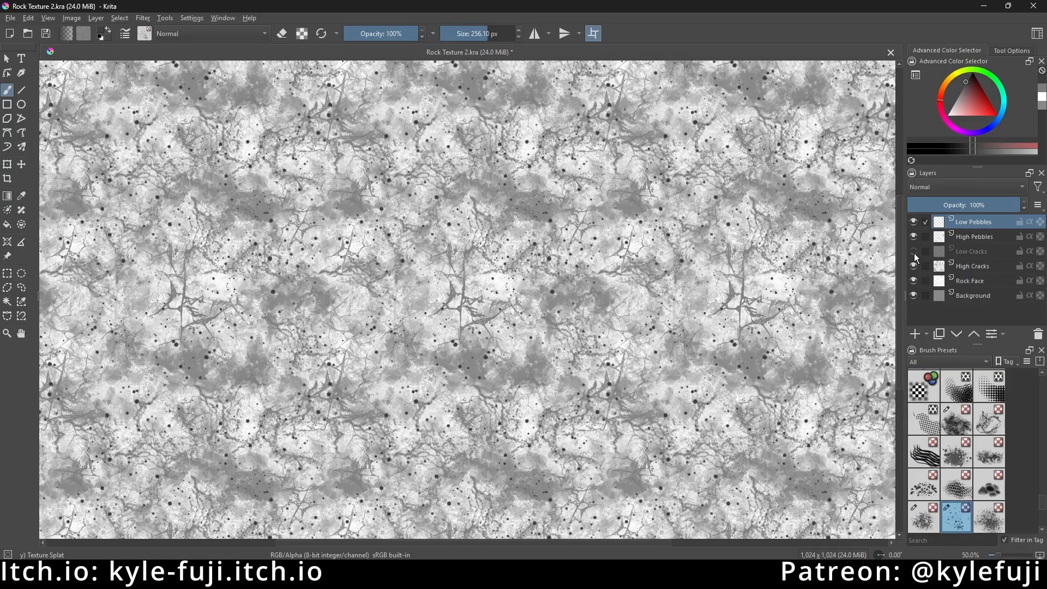
pyautogui.click(913, 253)
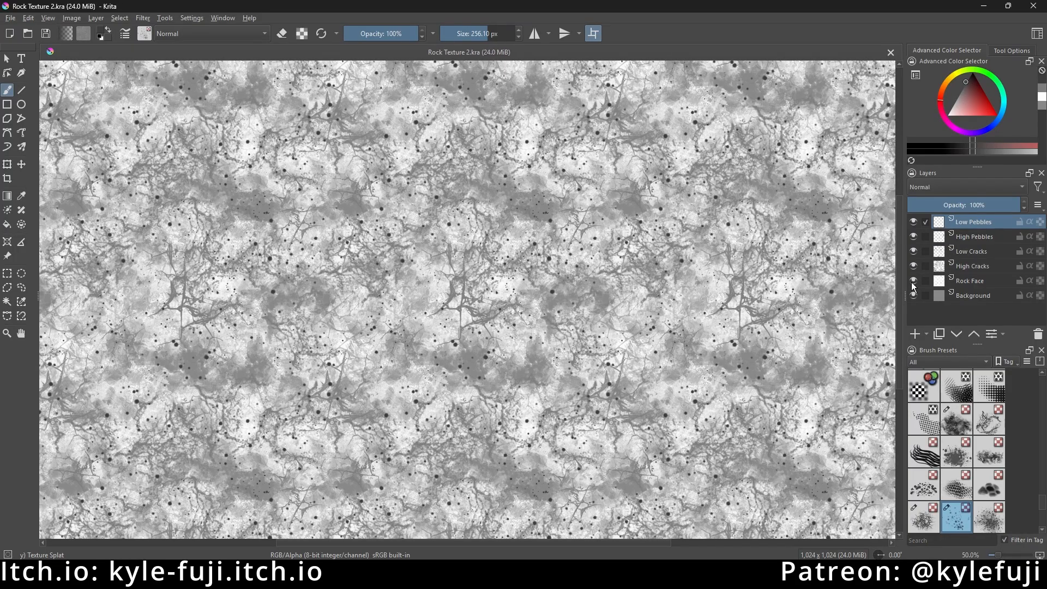
# Export the full texture with all layers visible as a PNG image named rock_texture_map_cracks_and_pebbles_high, keeping the default PNG options.
pyautogui.click(10, 18)
pyautogui.click(31, 122)
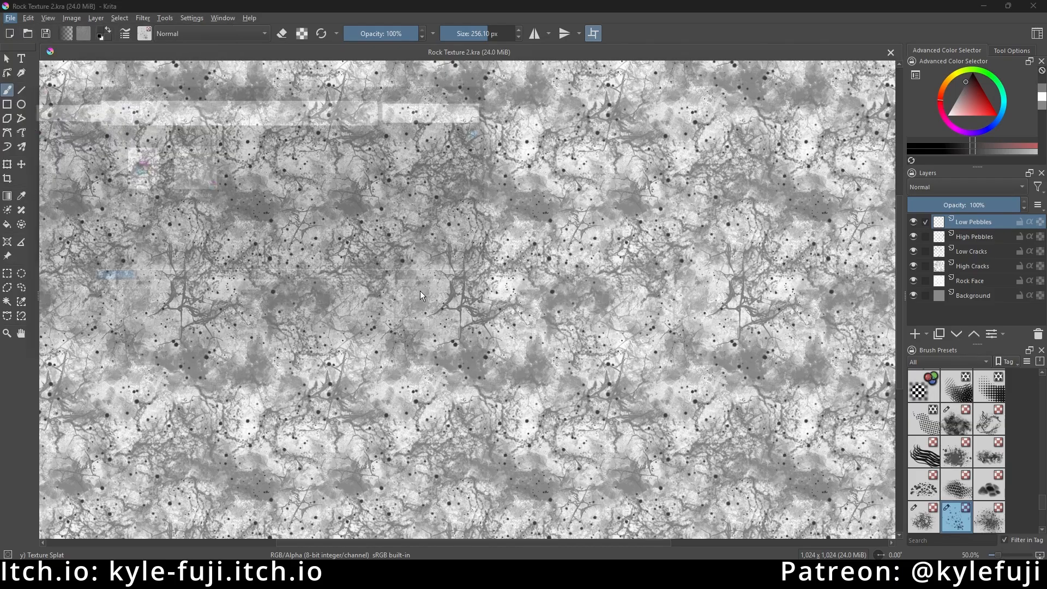
pyautogui.click(122, 301)
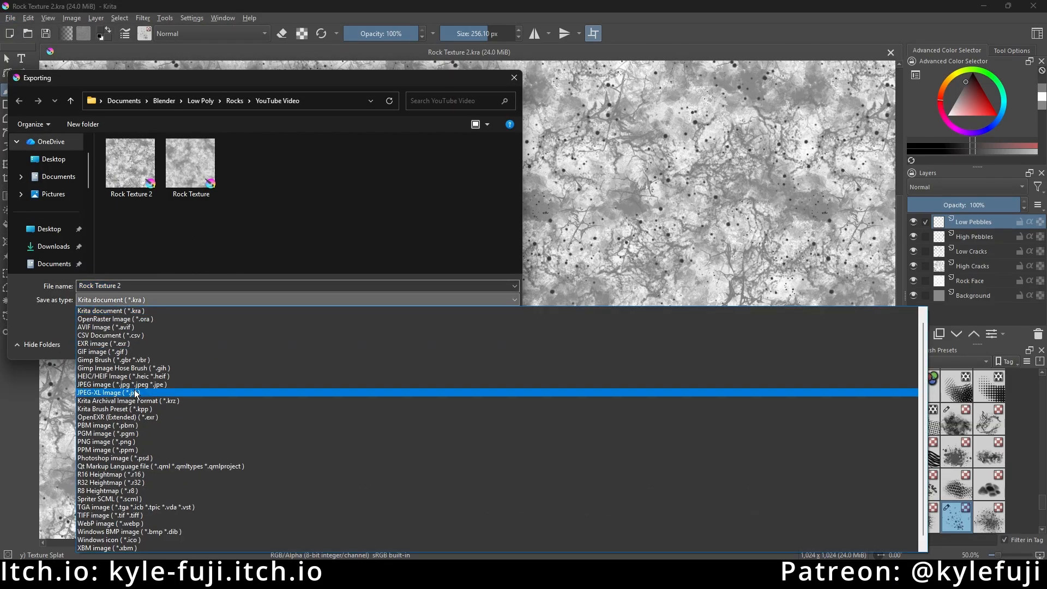
pyautogui.click(136, 440)
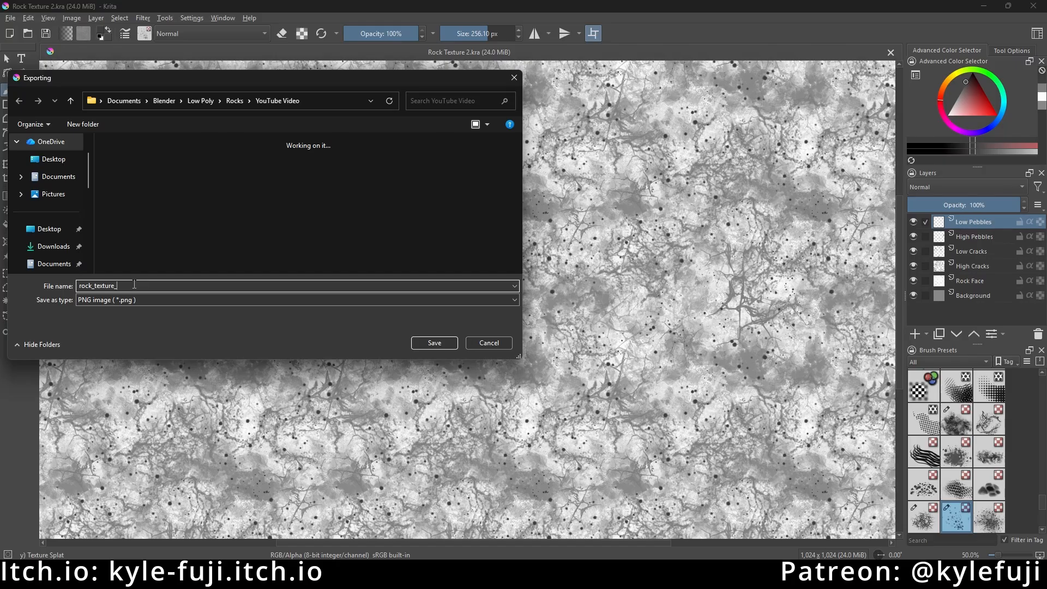
pyautogui.write('map_crac')
pyautogui.write('ks_and_')
pyautogui.write('pebble')
pyautogui.write('s_g')
pyautogui.write('high')
pyautogui.click(424, 341)
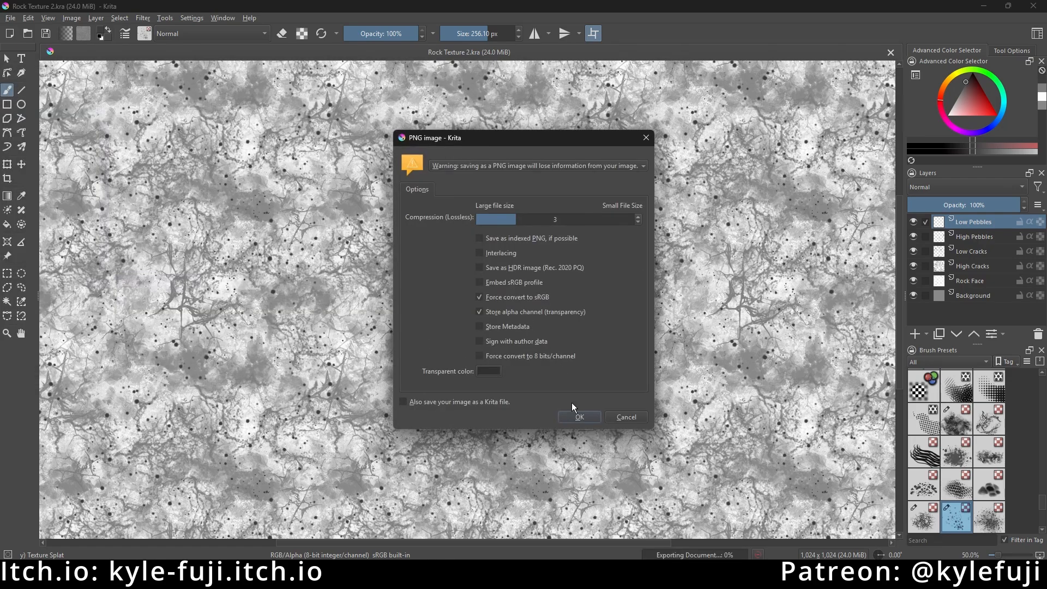
pyautogui.click(578, 416)
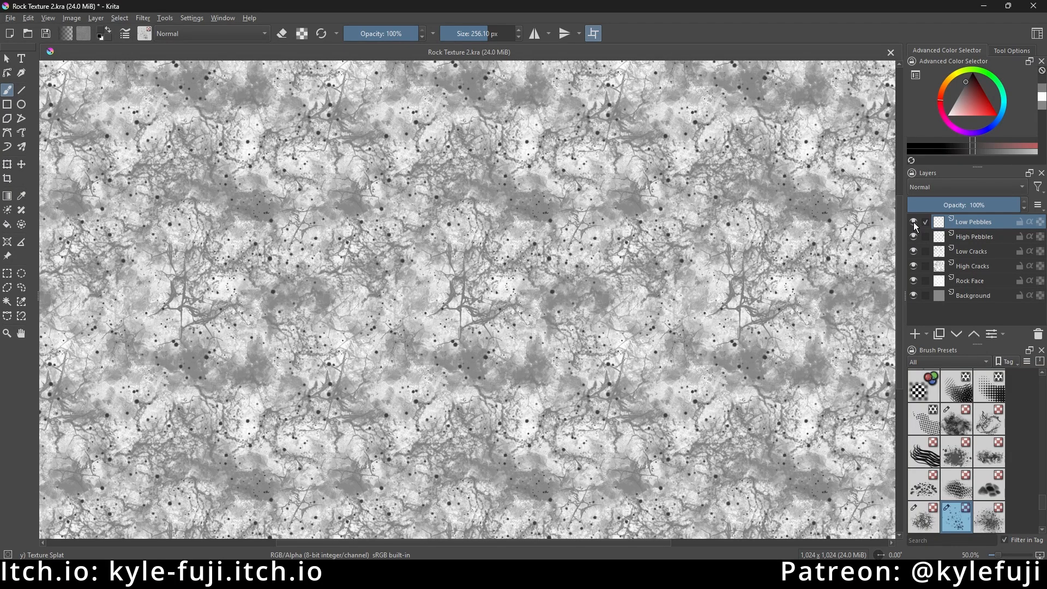
# Hide the Low Pebbles and High Pebbles layers and export the texture as a PNG image named rock_texture_map_cracks_high.
pyautogui.moveTo(914, 222); pyautogui.dragTo(914, 236)
pyautogui.click(11, 18)
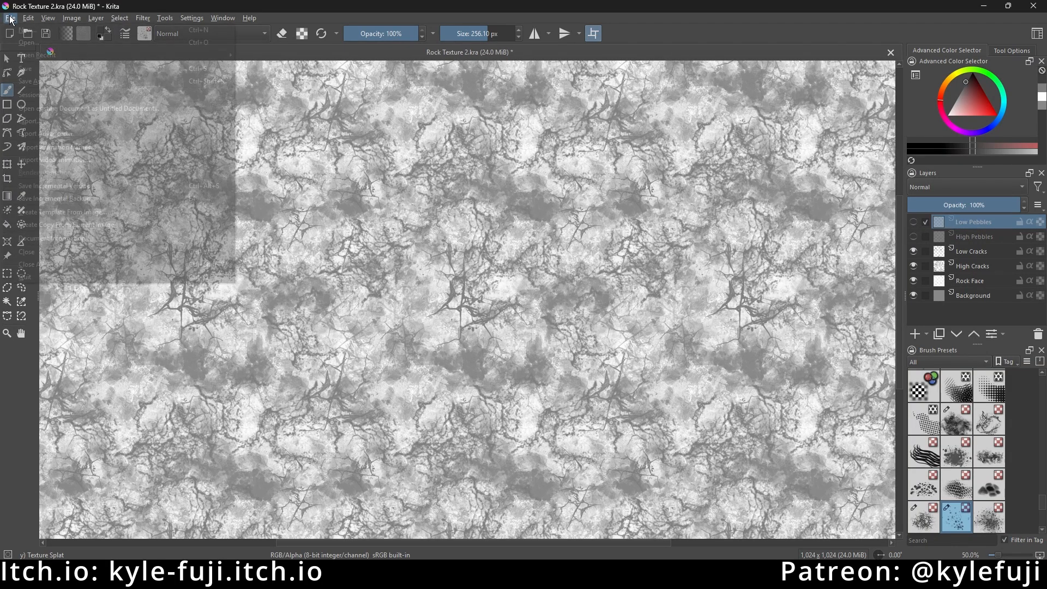
pyautogui.click(33, 121)
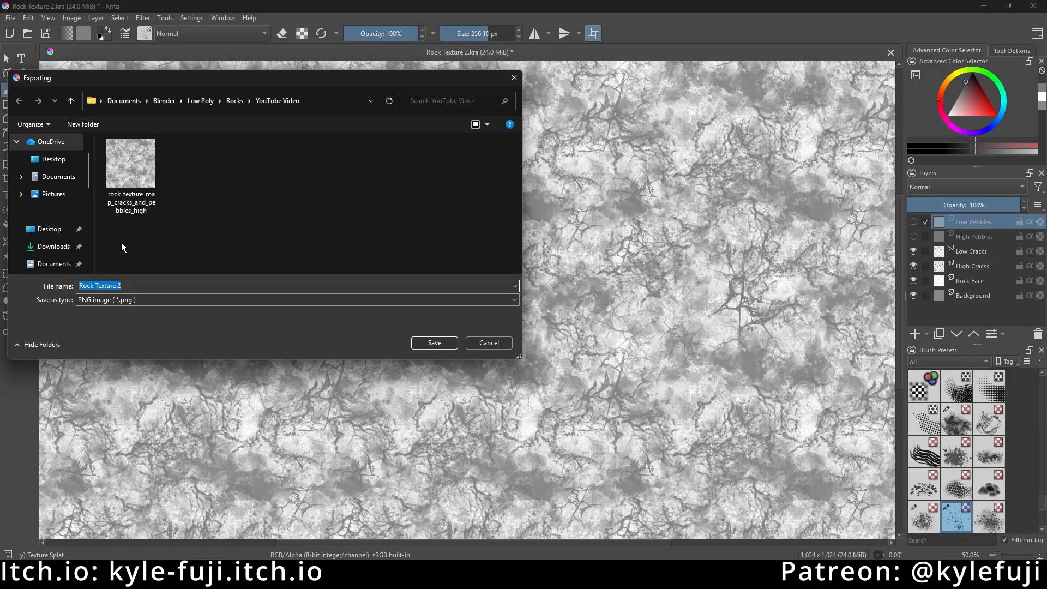
pyautogui.click(139, 163)
pyautogui.click(157, 281)
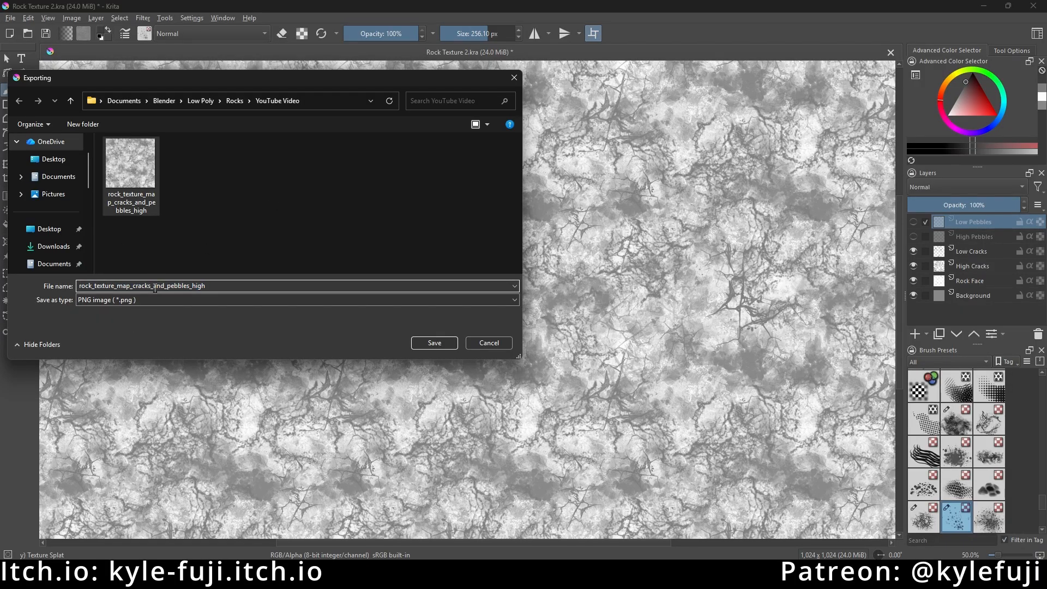
pyautogui.moveTo(165, 285); pyautogui.dragTo(192, 287)
pyautogui.press('BackSpace')
pyautogui.press('BackSpace')
pyautogui.press('BackSpace')
pyautogui.press('BackSpace')
pyautogui.press('BackSpace')
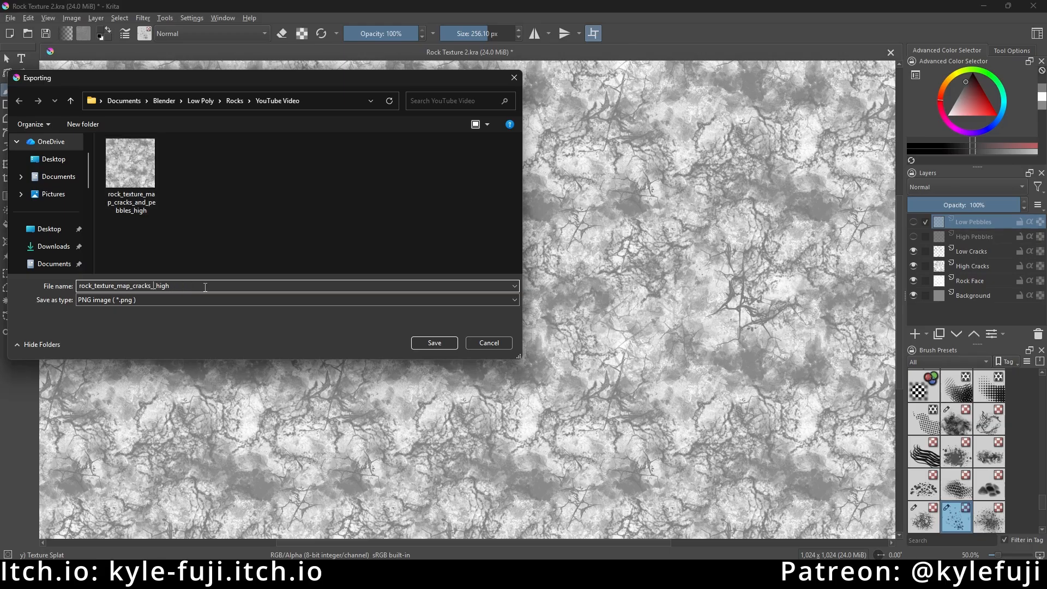
pyautogui.click(435, 343)
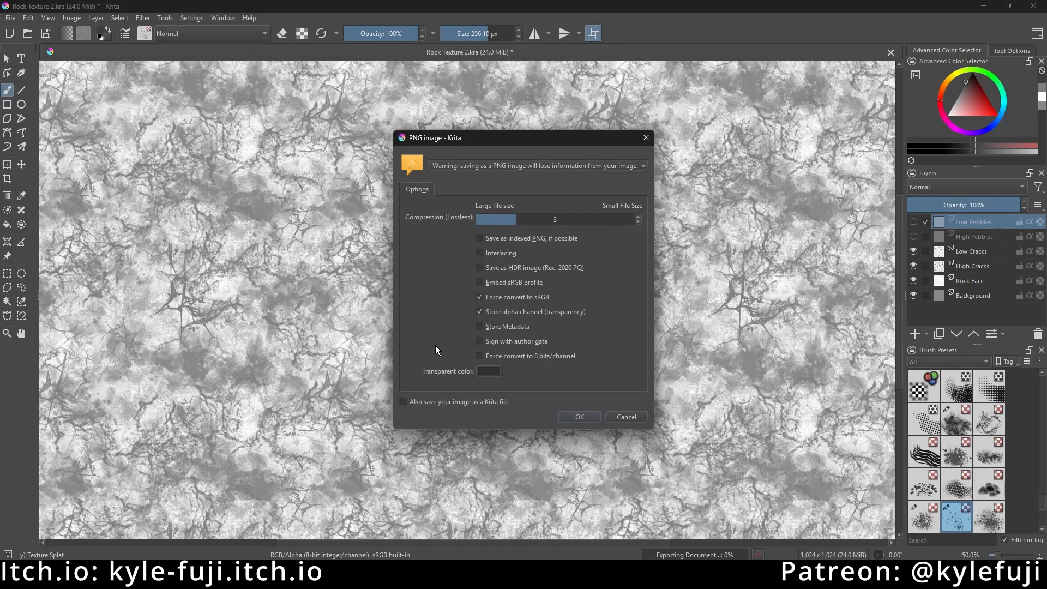
pyautogui.click(581, 416)
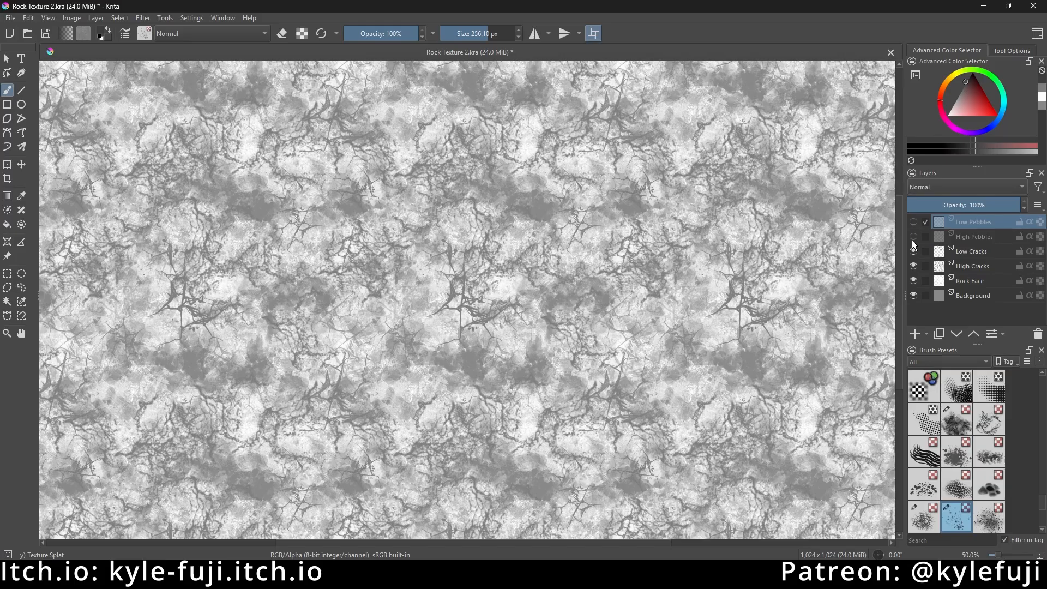
# Hide the Low Cracks and High Cracks layers and show the High Pebbles and Low Pebbles layers.
pyautogui.click(913, 251)
pyautogui.click(913, 266)
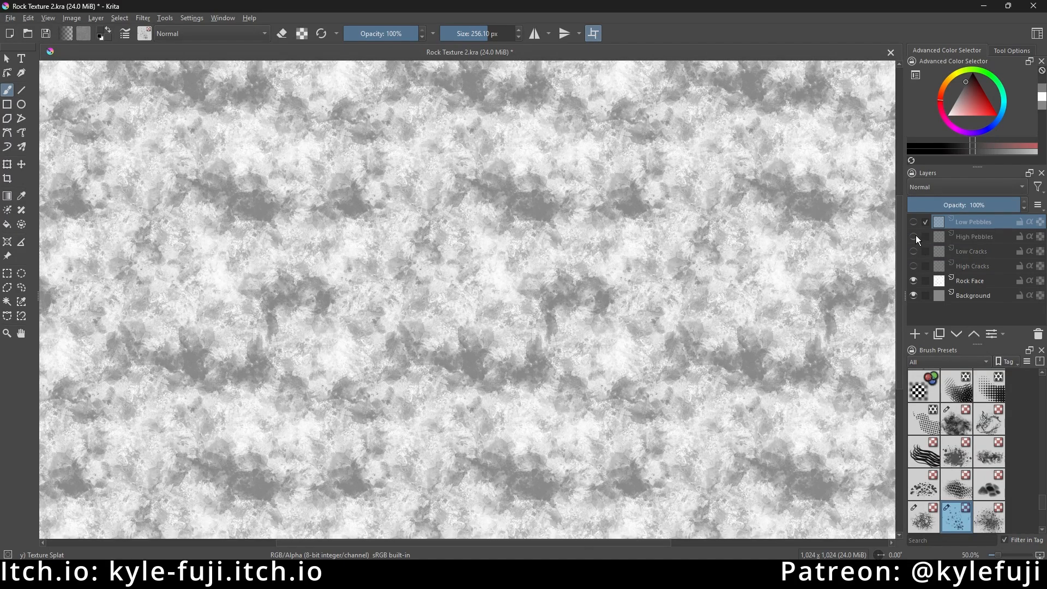
pyautogui.click(913, 236)
pyautogui.click(913, 221)
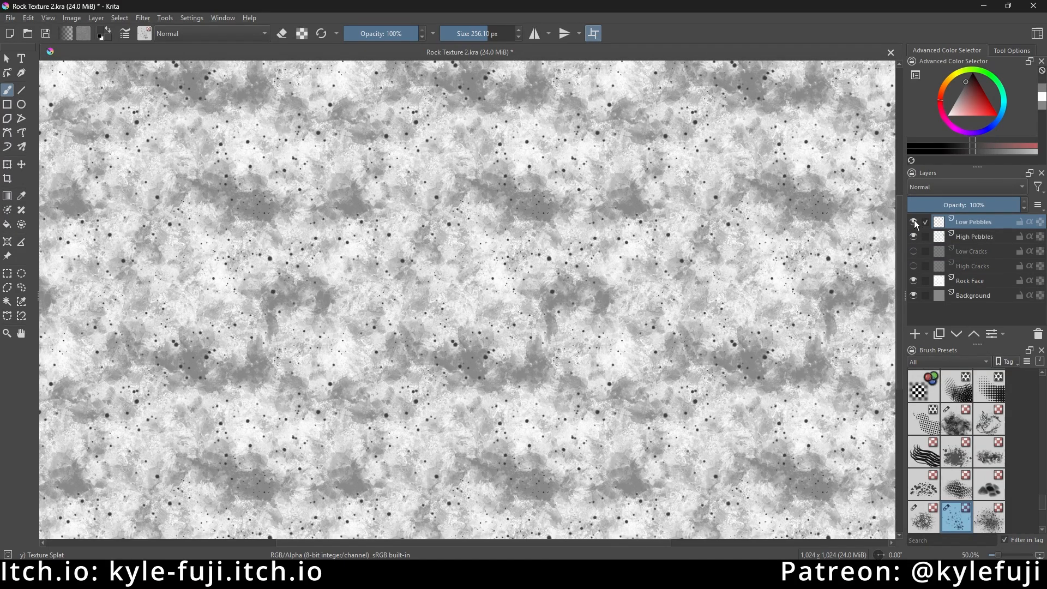
# Export the pebbles-only texture as a PNG image named rock_texture_map_pebbles_high with the default PNG options.
pyautogui.click(17, 19)
pyautogui.click(31, 122)
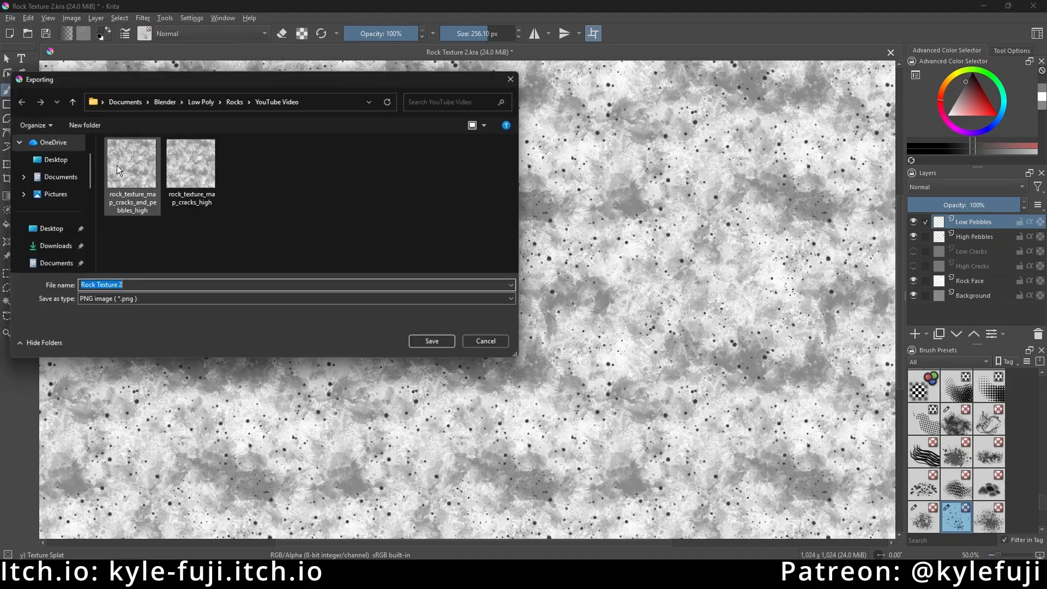
pyautogui.click(202, 164)
pyautogui.doubleClick(167, 286)
pyautogui.click(133, 286)
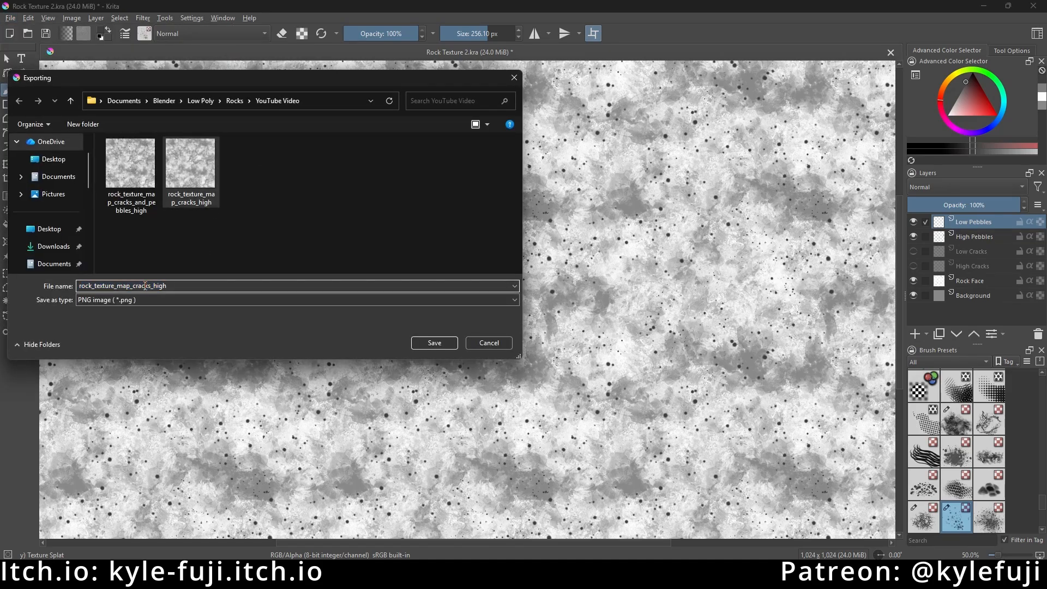
pyautogui.moveTo(133, 286)
pyautogui.mouseDown()
pyautogui.moveTo(165, 287)
pyautogui.moveTo(150, 289)
pyautogui.mouseUp()
pyautogui.write('p')
pyautogui.write('ebbles')
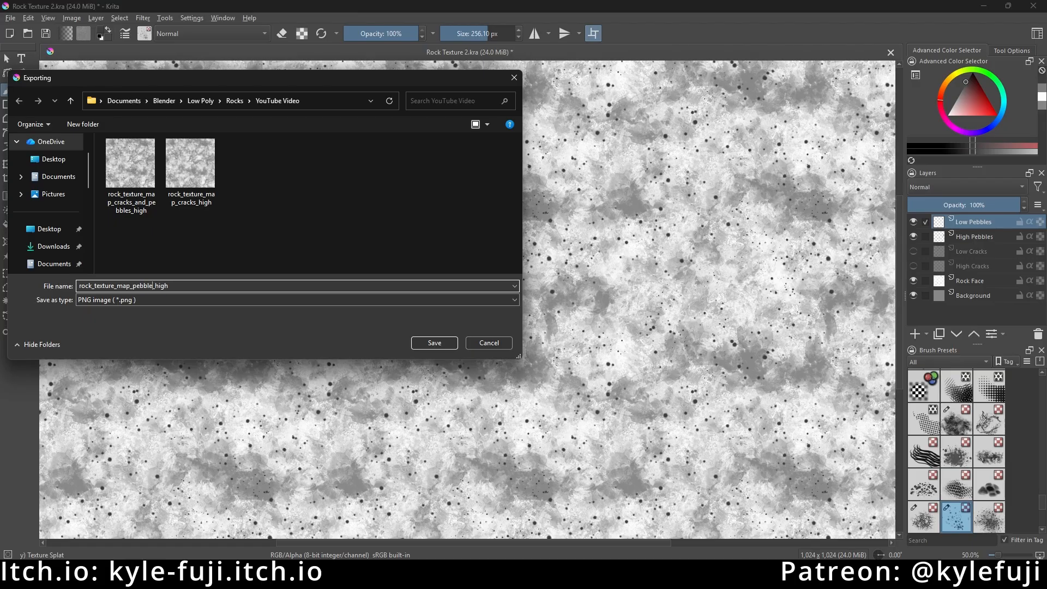
pyautogui.click(436, 347)
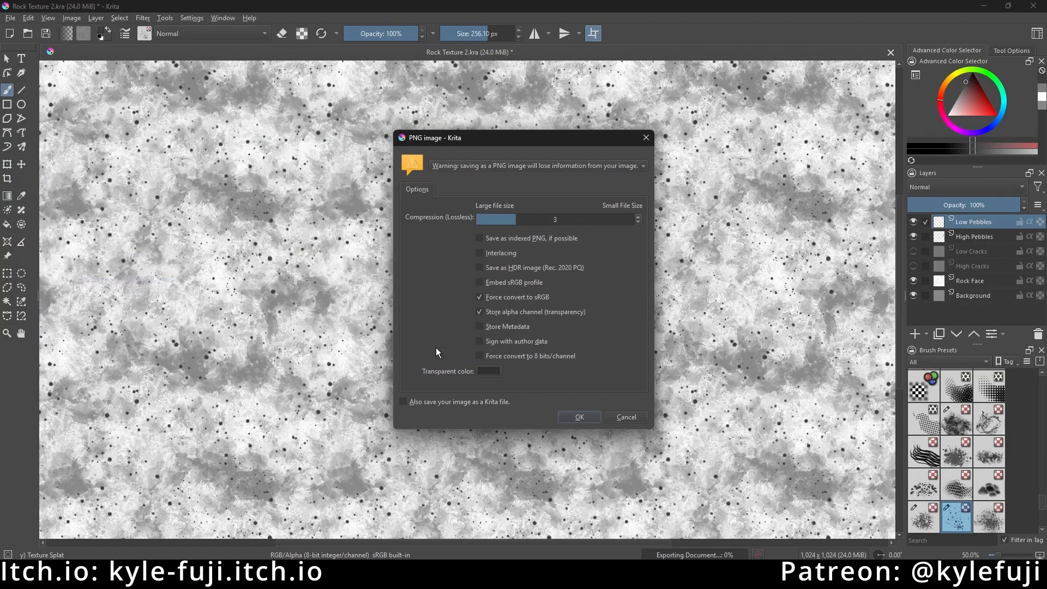
pyautogui.click(580, 416)
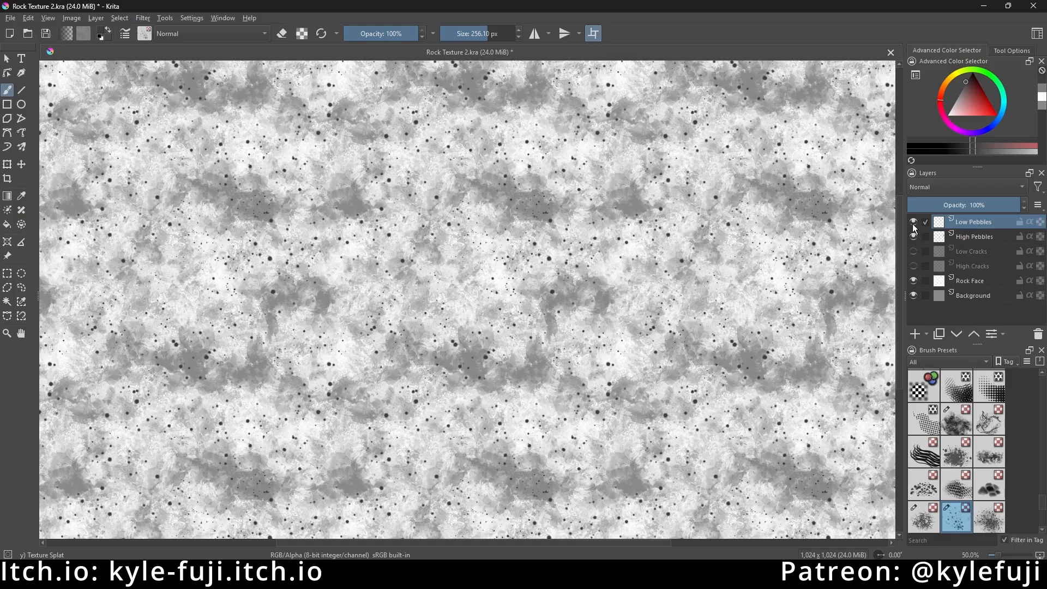
# Show both Cracks layers again, and hide all four Pebbles and Cracks layers so only Rock Face and Background stay visible.
pyautogui.click(914, 252)
pyautogui.click(913, 266)
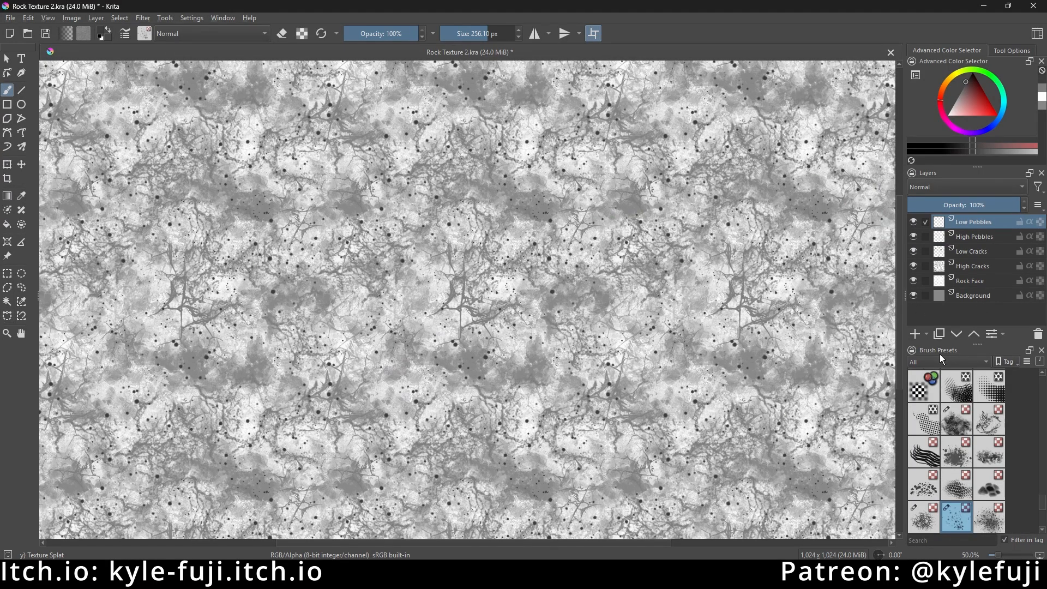
pyautogui.click(913, 221)
pyautogui.click(913, 236)
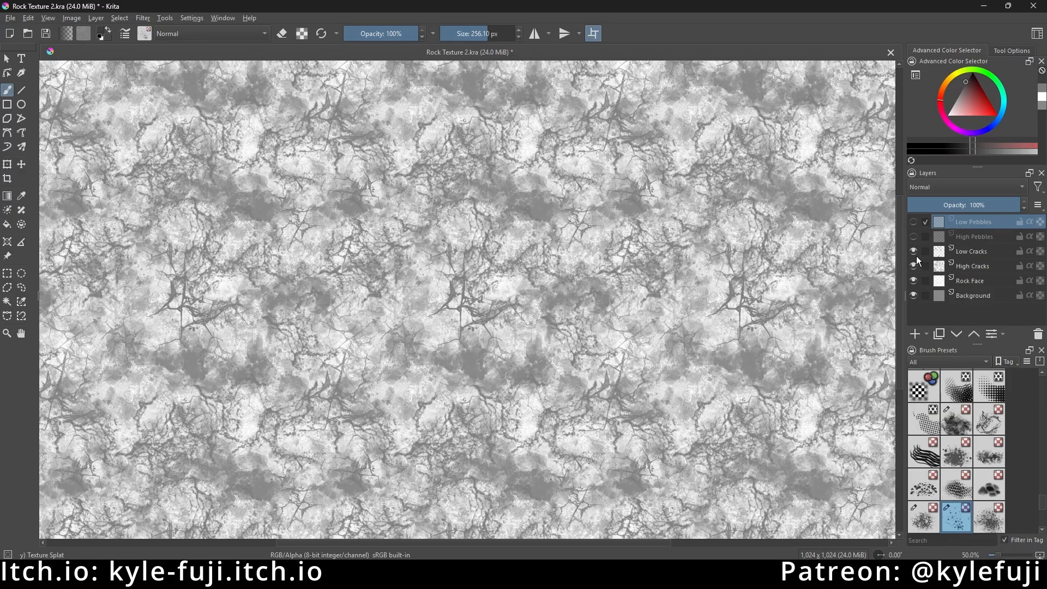
pyautogui.click(913, 251)
pyautogui.click(912, 265)
# Export the plain rock face texture as a PNG image named rock_texture_map with the default PNG options.
pyautogui.click(11, 18)
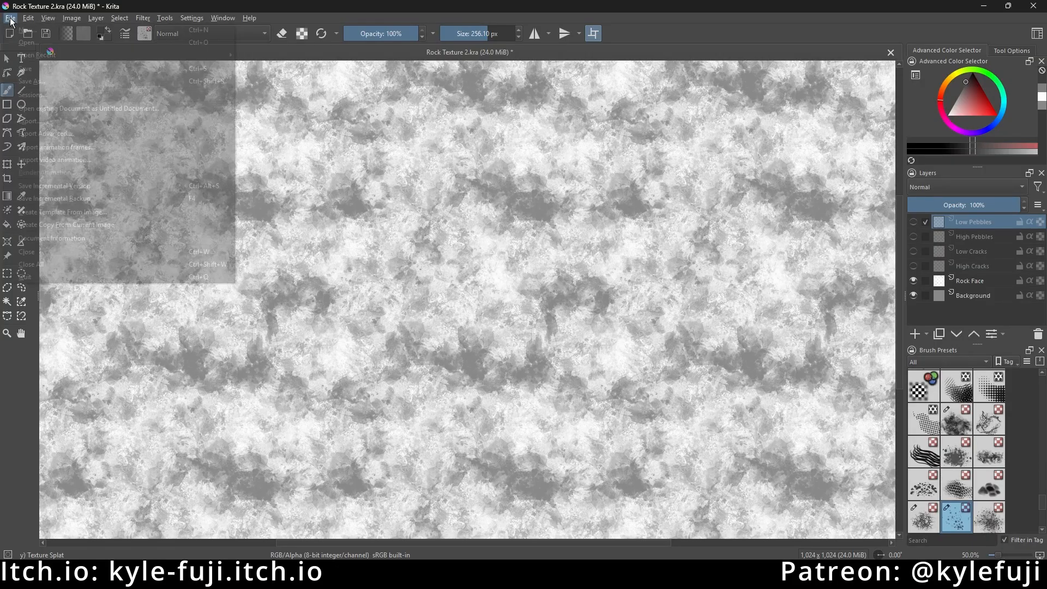
pyautogui.click(31, 116)
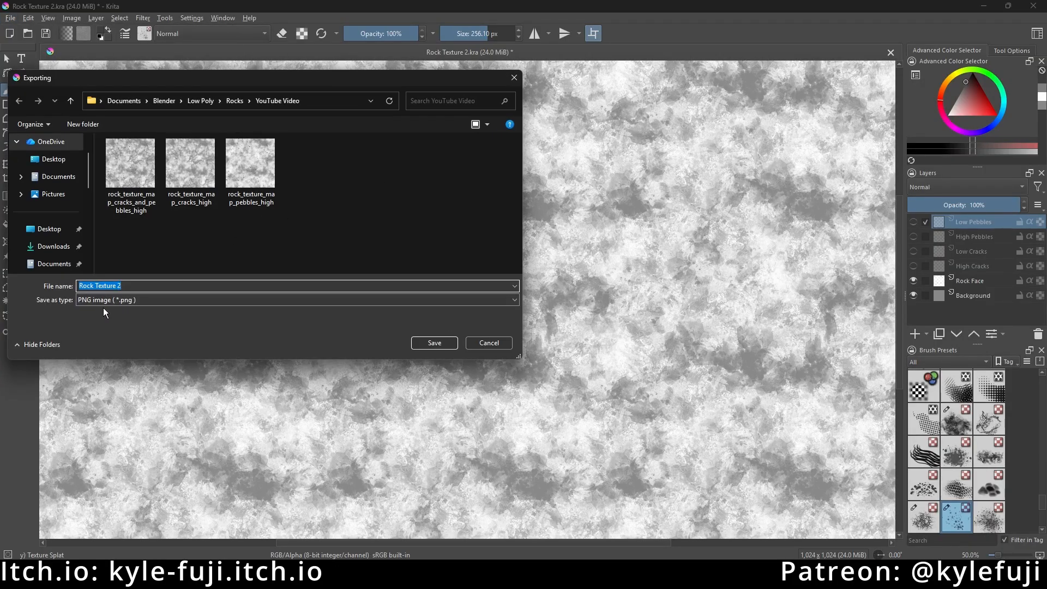
pyautogui.click(250, 163)
pyautogui.click(122, 289)
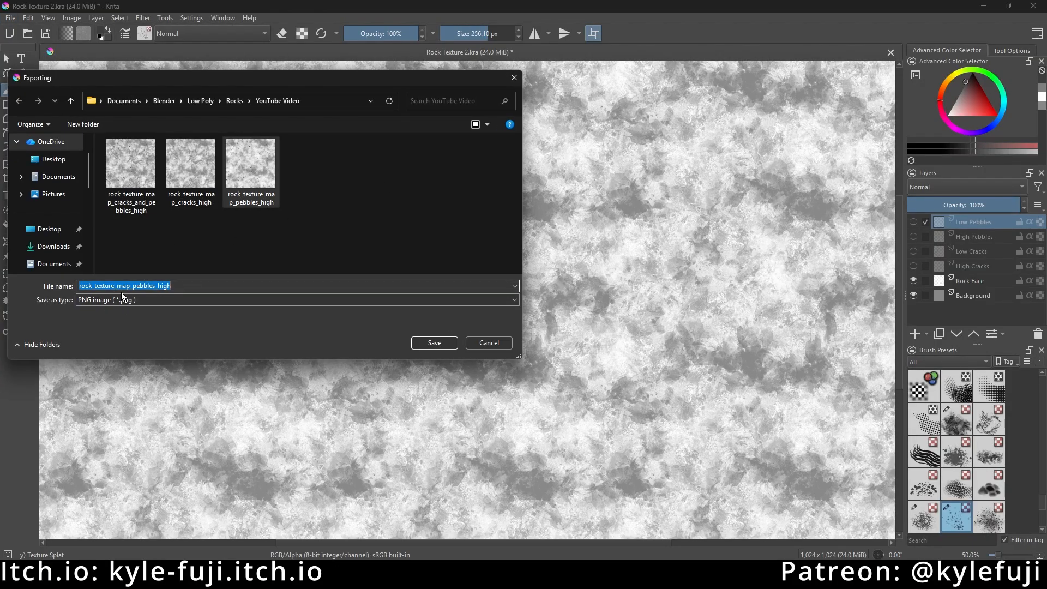
pyautogui.click(221, 288)
pyautogui.press('BackSpace')
pyautogui.press('BackSpace')
pyautogui.press('BackSpace')
pyautogui.press('BackSpace')
pyautogui.press('BackSpace')
pyautogui.press('BackSpace')
pyautogui.press('BackSpace')
pyautogui.press('BackSpace')
pyautogui.press('BackSpace')
pyautogui.press('BackSpace')
pyautogui.press('BackSpace')
pyautogui.press('BackSpace')
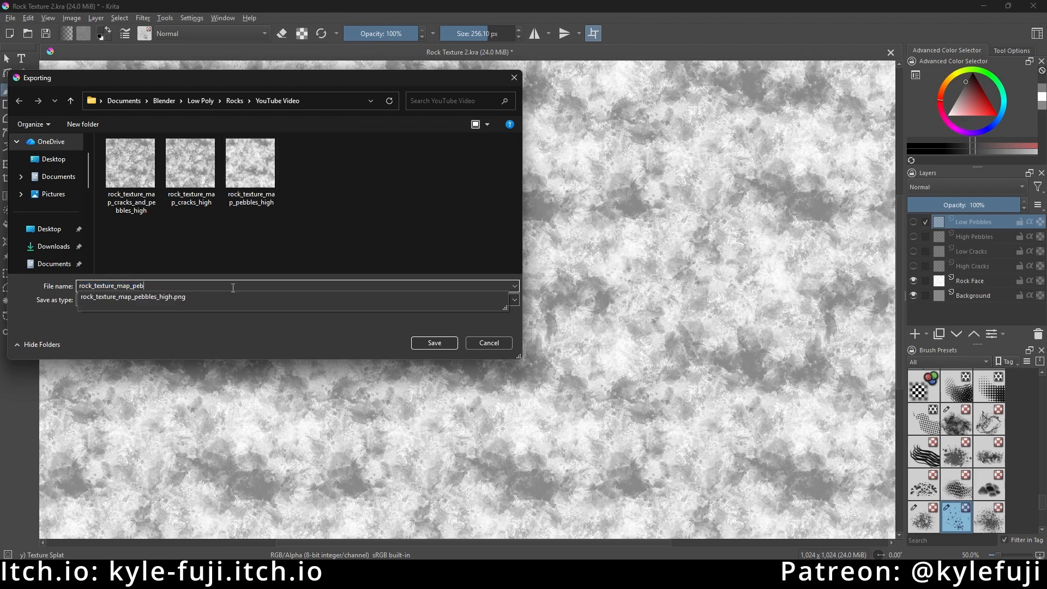
pyautogui.write('_')
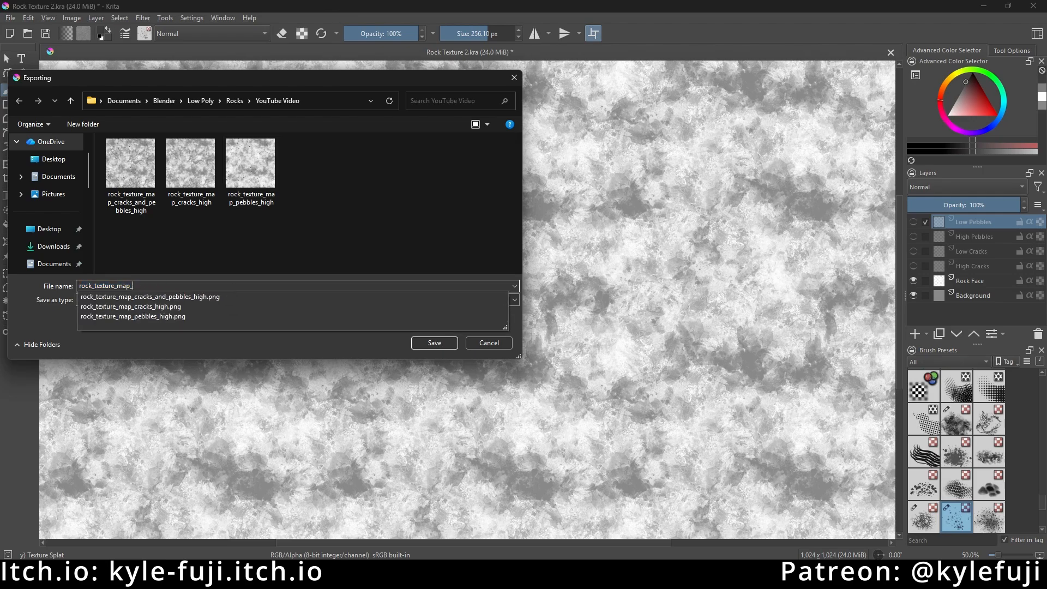
pyautogui.write('no_')
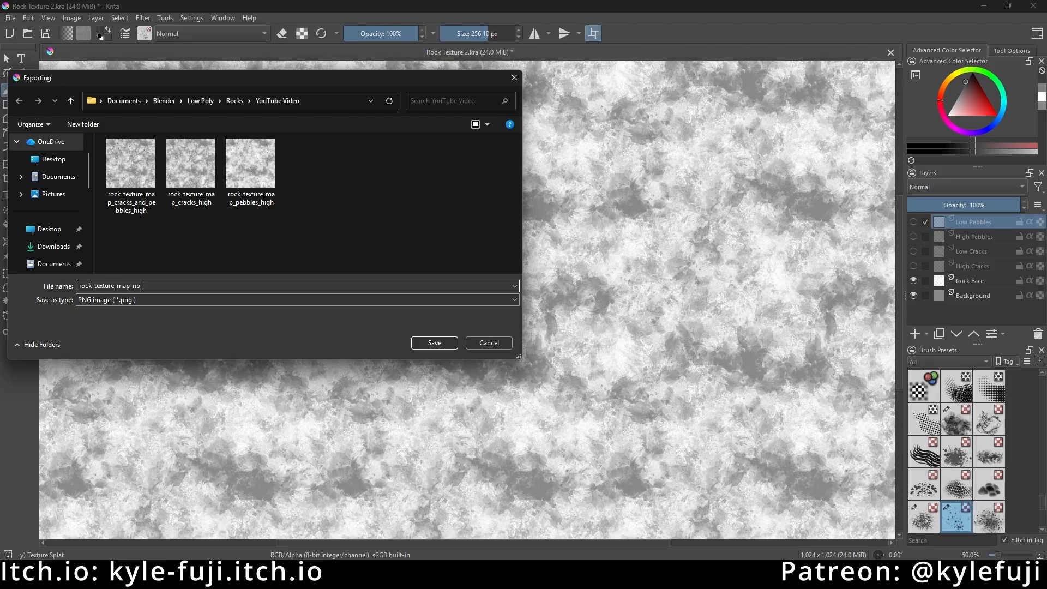
pyautogui.press('BackSpace')
pyautogui.press('BackSpace')
pyautogui.press('BackSpace')
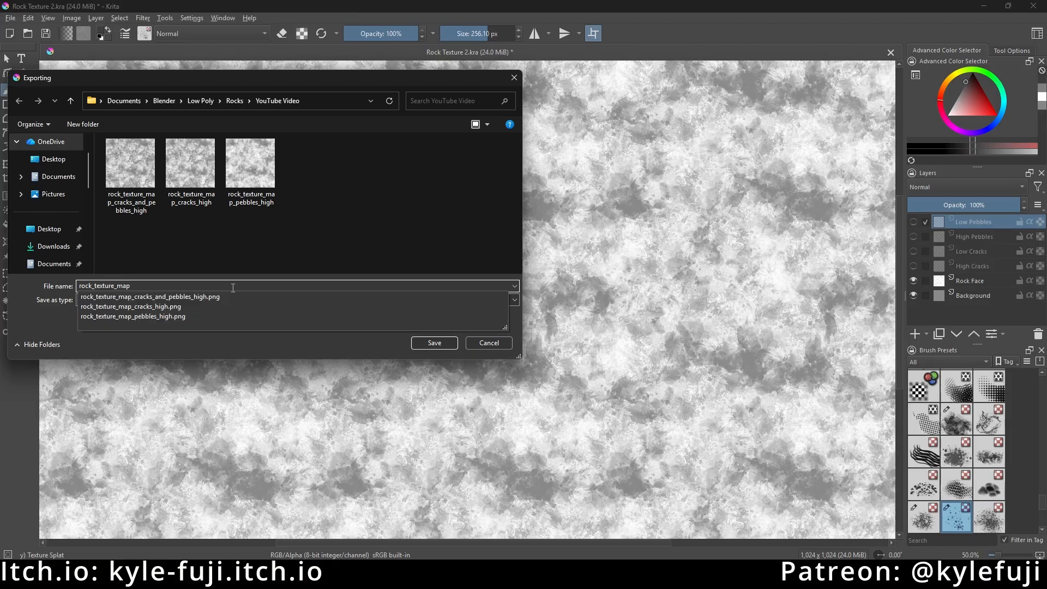
pyautogui.click(440, 346)
pyautogui.click(439, 345)
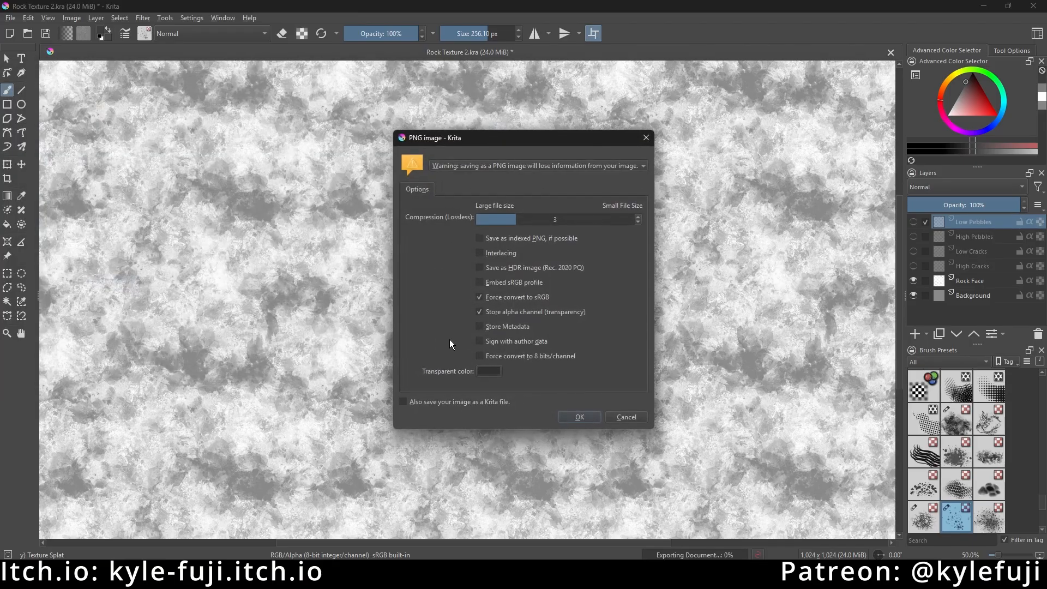
pyautogui.click(596, 414)
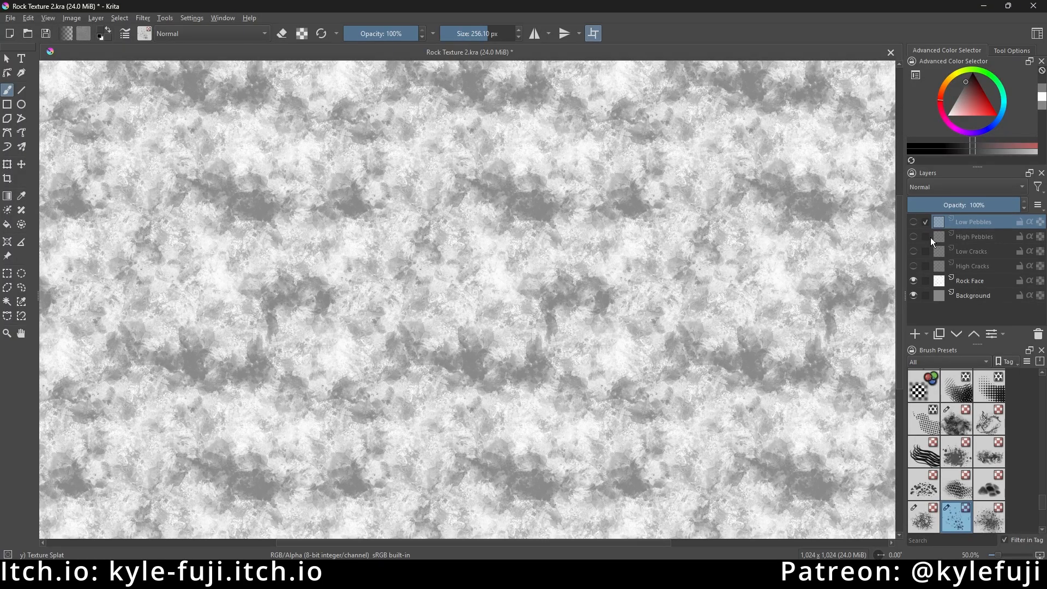
# Show the Low Pebbles and Low Cracks layers and export the texture as a PNG image named rock_texture_map_cracks_and_pebbles_low with the default PNG options.
pyautogui.click(915, 221)
pyautogui.click(913, 251)
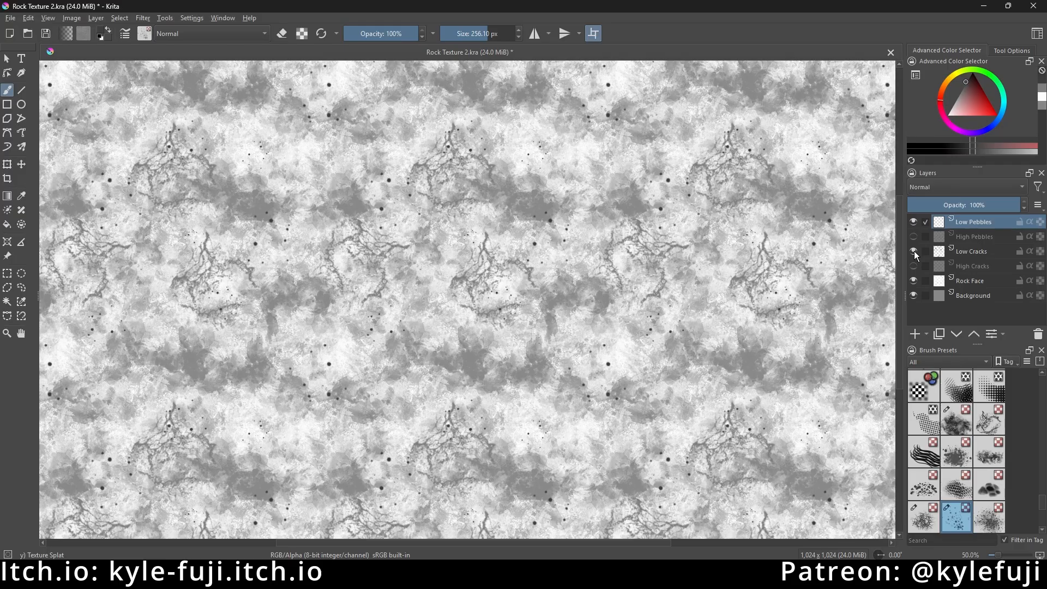
pyautogui.click(10, 18)
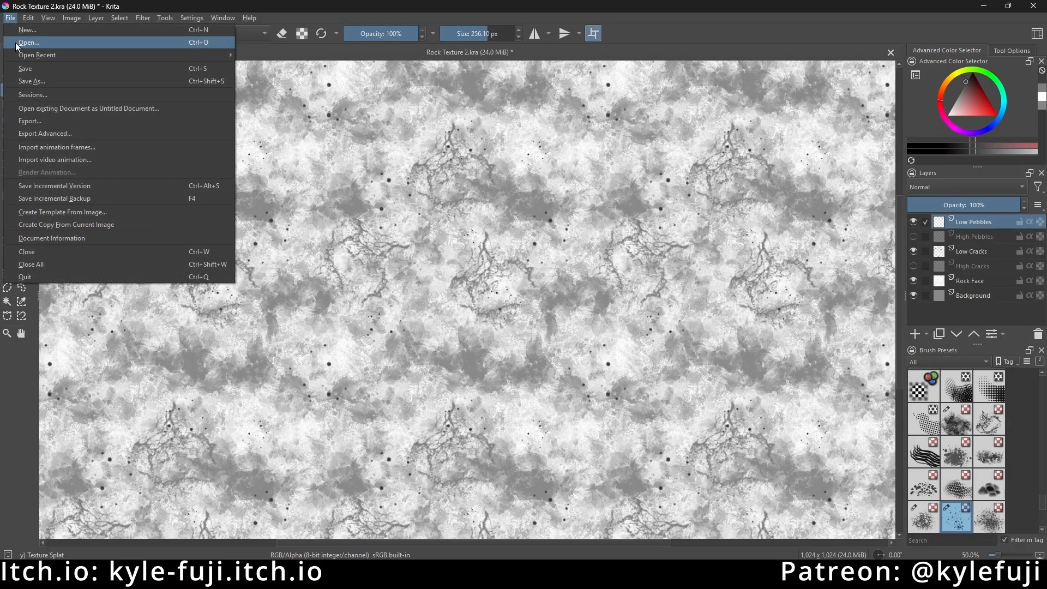
pyautogui.click(27, 121)
pyautogui.click(310, 161)
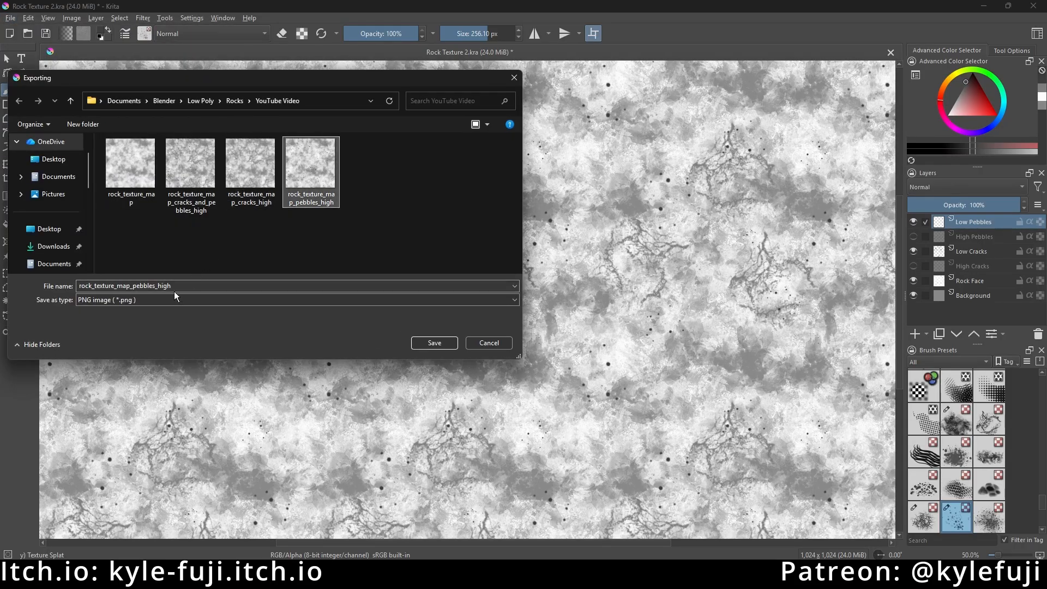
pyautogui.click(190, 163)
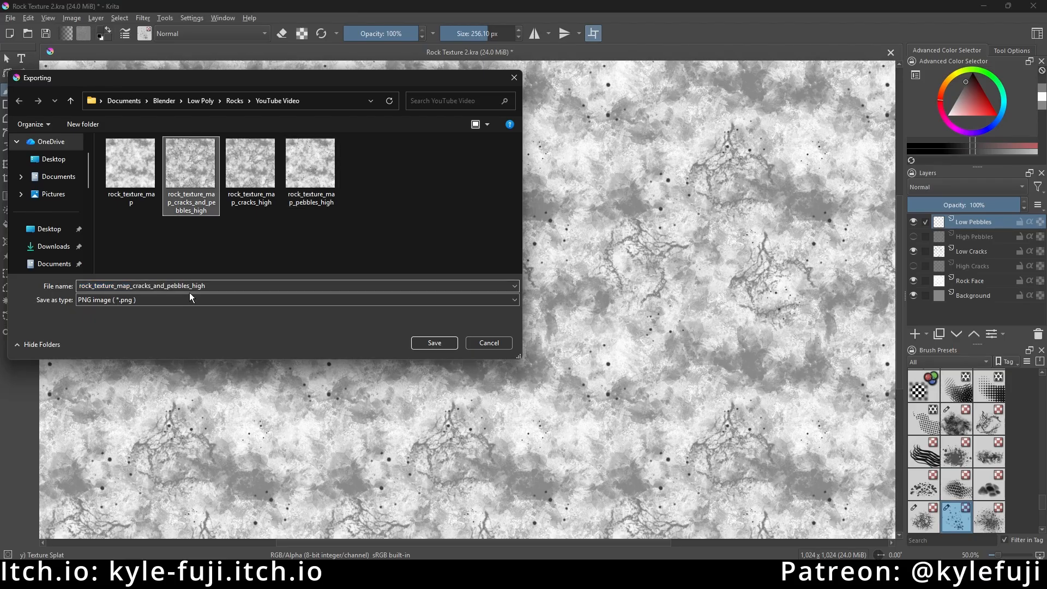
pyautogui.click(224, 287)
pyautogui.click(234, 286)
pyautogui.press('BackSpace')
pyautogui.press('BackSpace')
pyautogui.press('BackSpace')
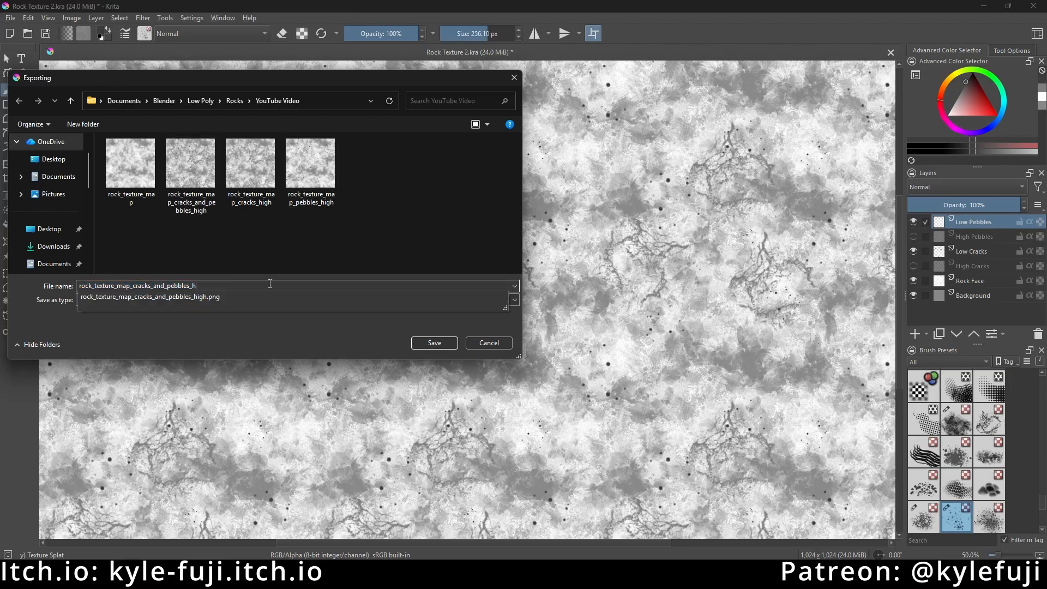
pyautogui.write('low')
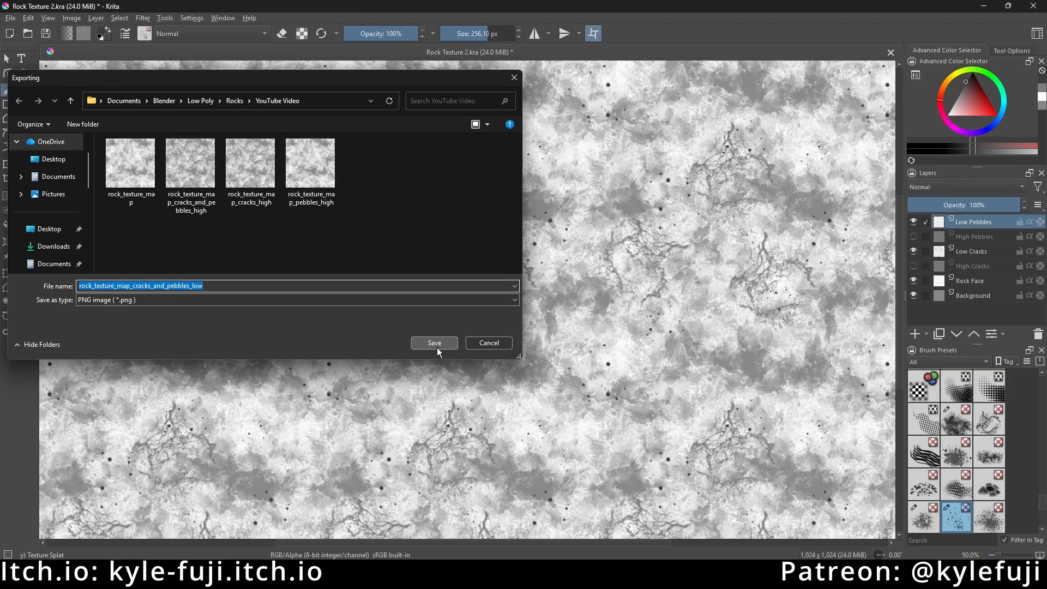
pyautogui.click(436, 345)
pyautogui.click(571, 422)
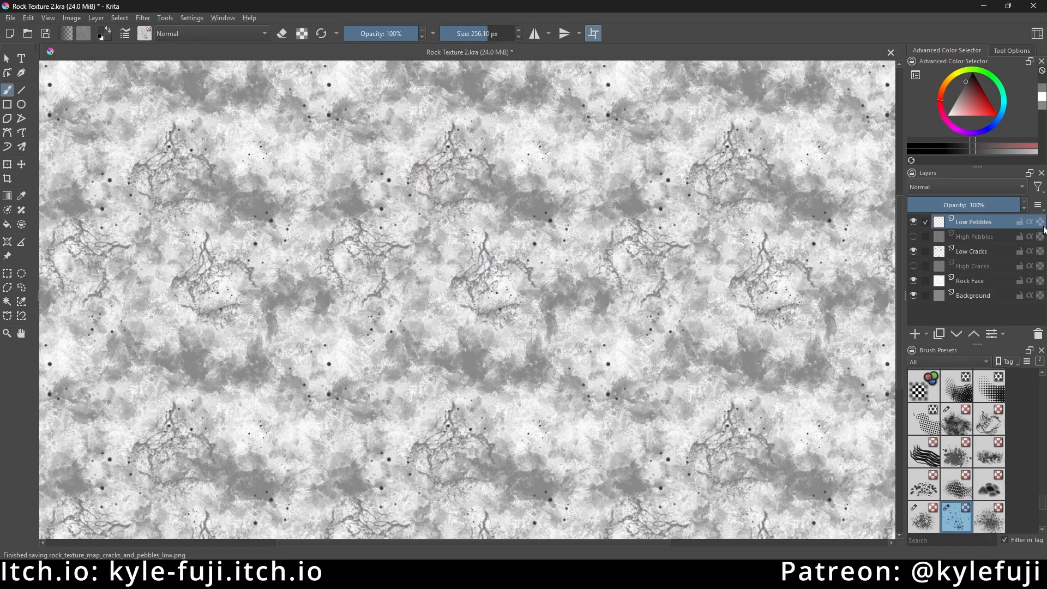
# Hide the Low Pebbles layer and, with Low Cracks selected, export the texture as a PNG image named rock_texture_map_cracks_low with the default PNG options.
pyautogui.click(912, 221)
pyautogui.click(976, 251)
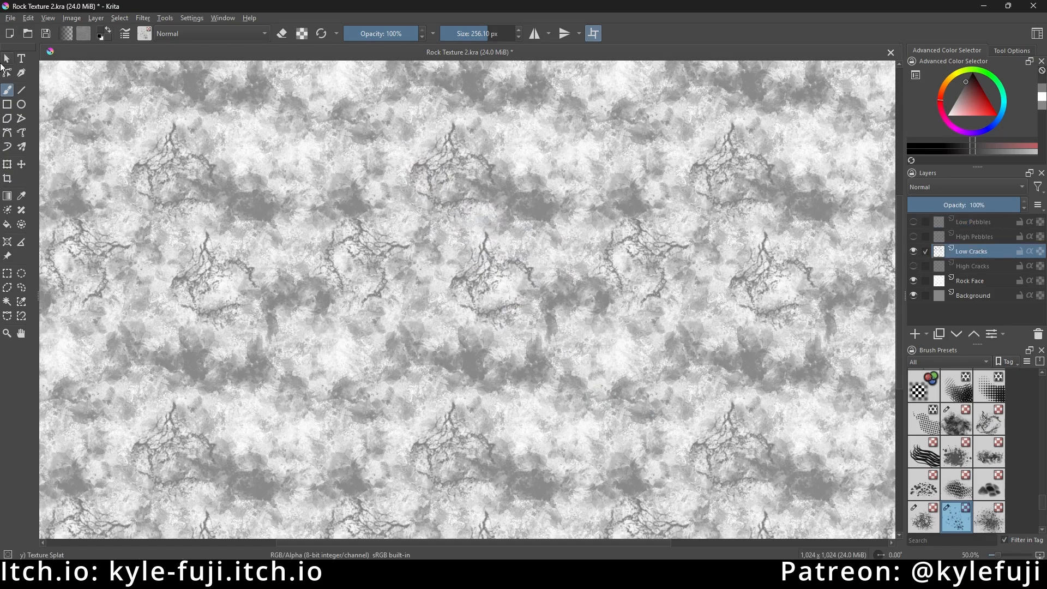
pyautogui.click(11, 18)
pyautogui.click(38, 121)
pyautogui.click(370, 163)
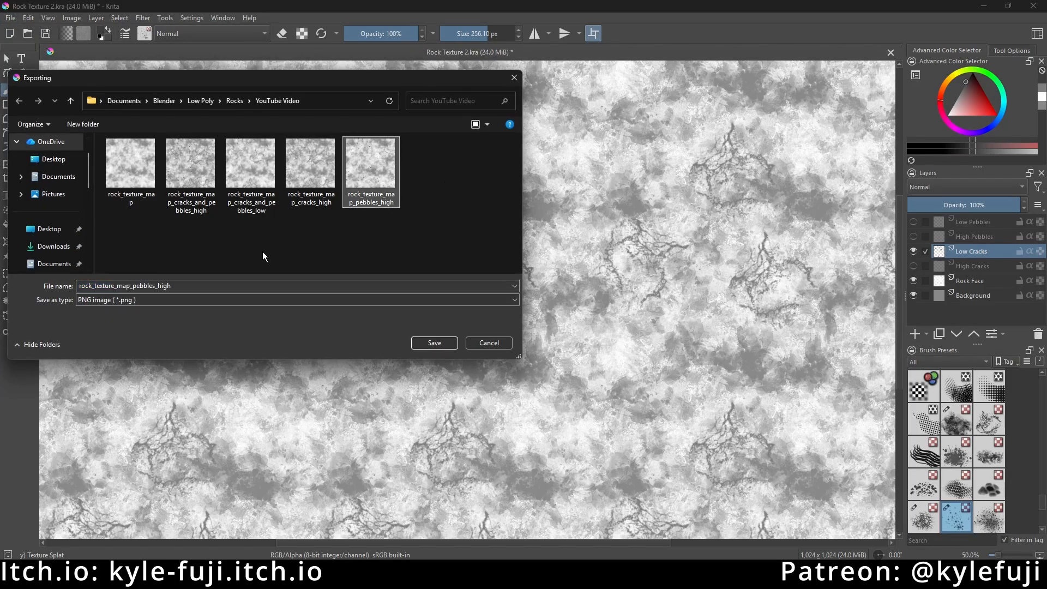
pyautogui.click(158, 300)
pyautogui.click(158, 281)
pyautogui.click(164, 285)
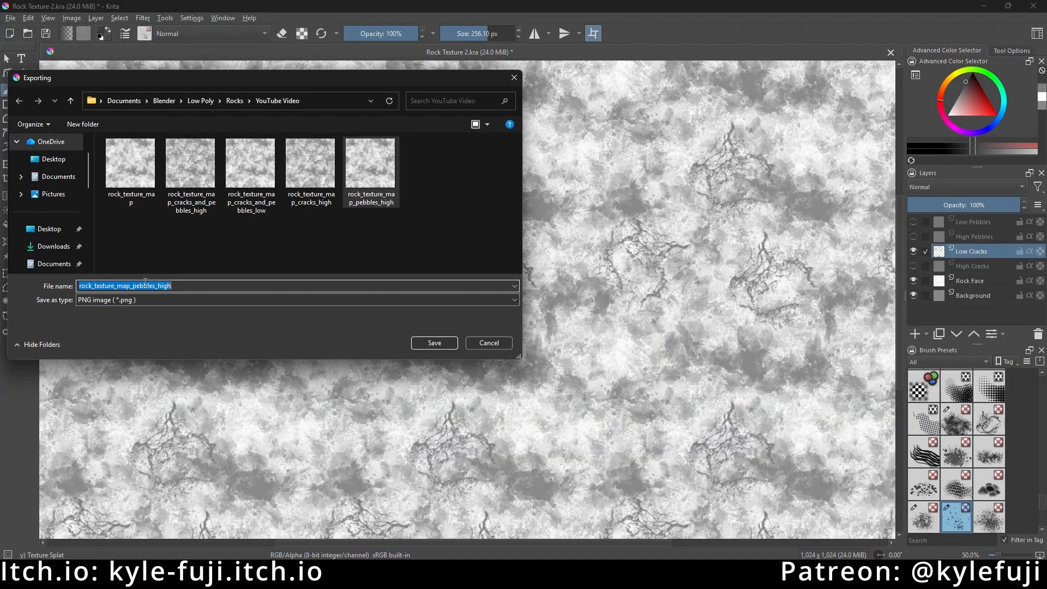
pyautogui.click(137, 285)
pyautogui.moveTo(133, 285); pyautogui.dragTo(172, 285)
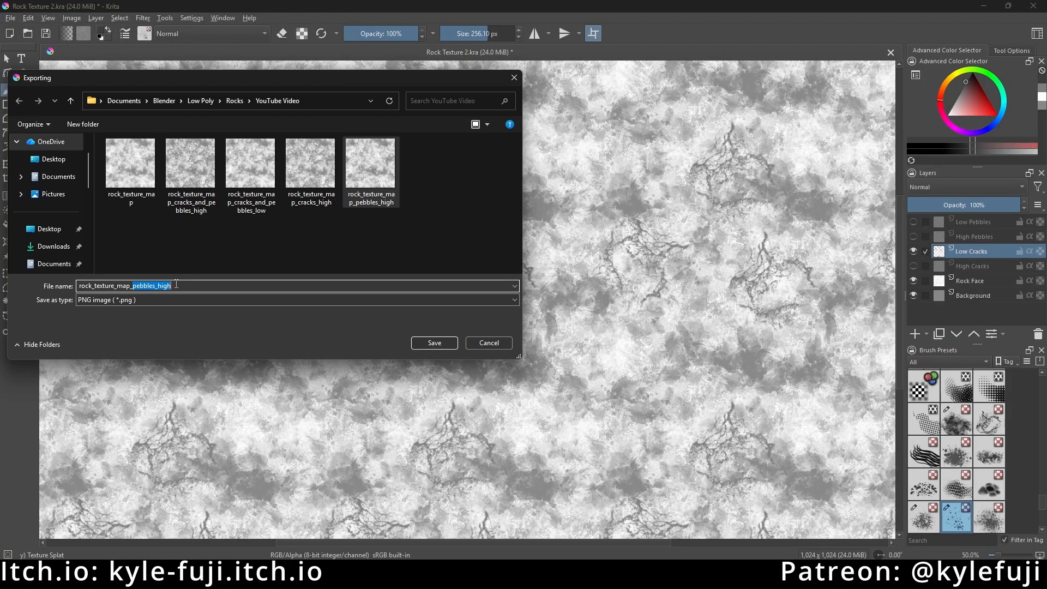
pyautogui.write('cracks_low')
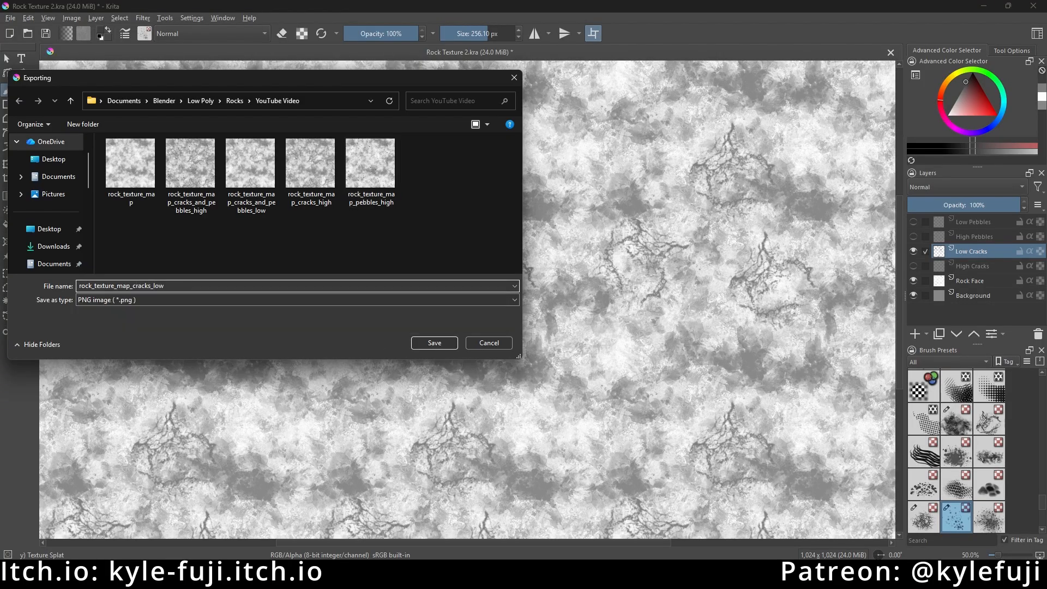
pyautogui.click(420, 341)
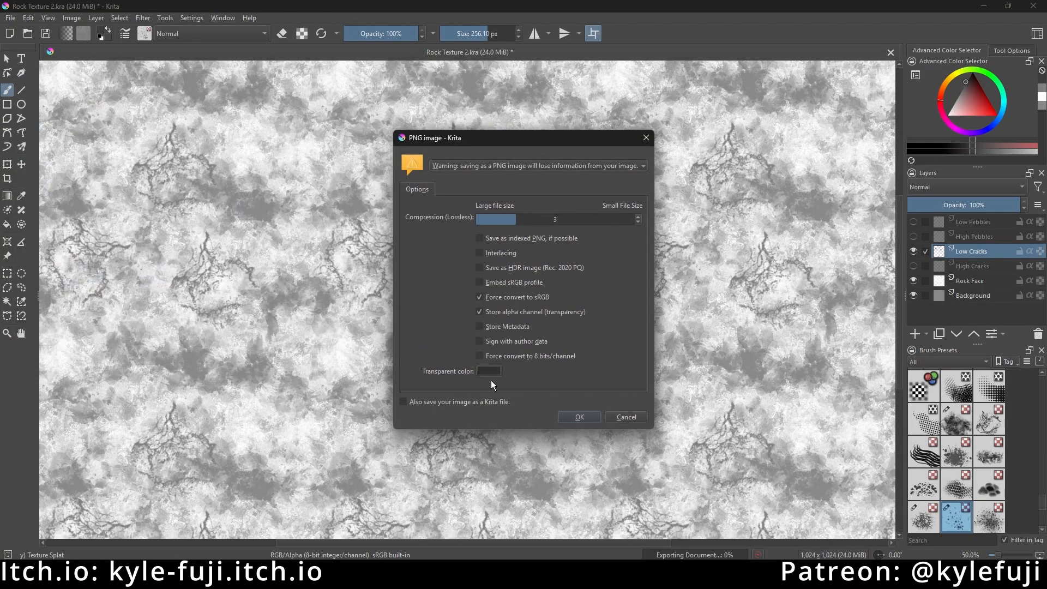
pyautogui.click(581, 420)
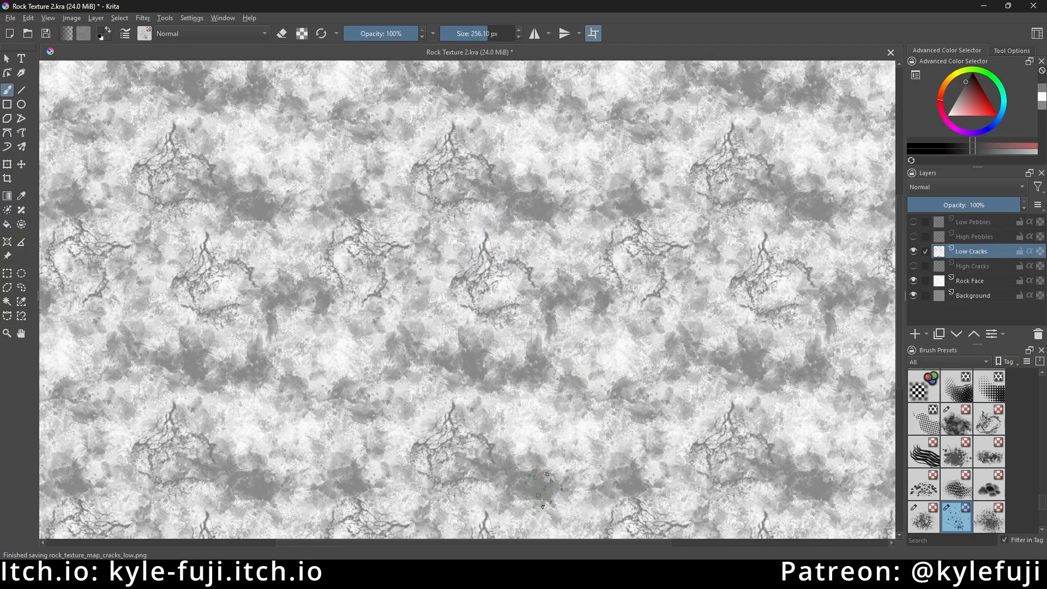